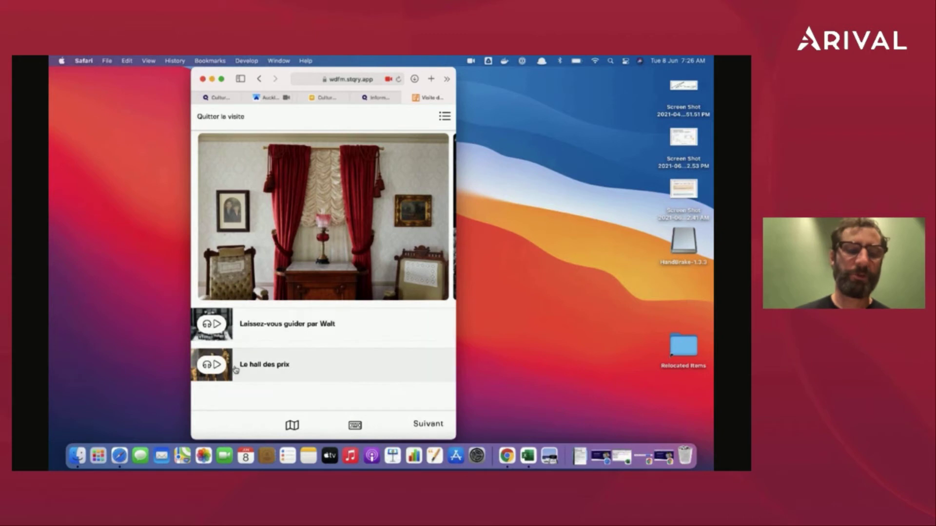
View the tour stop's curtained-room photo full screen, and close the image viewer.
{"action": "left_click", "coordinate": [401, 223]}
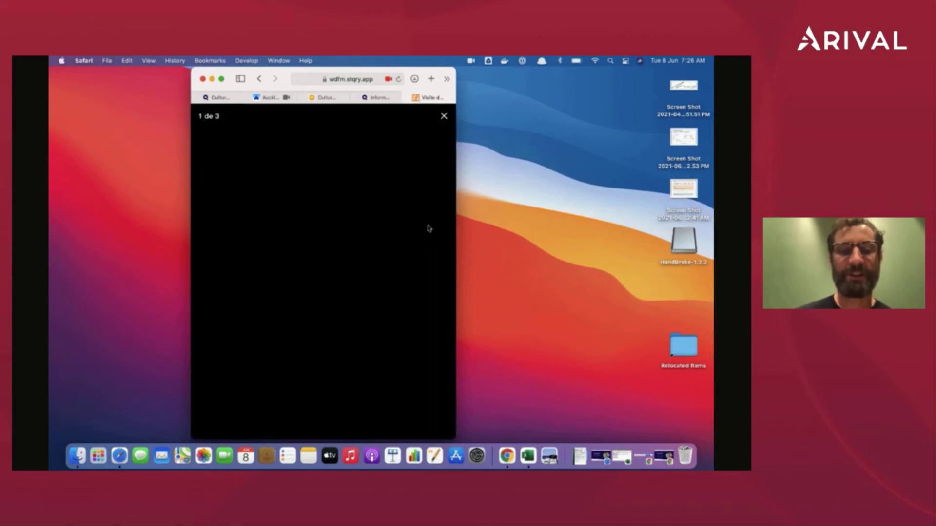
{"action": "left_click", "coordinate": [443, 117]}
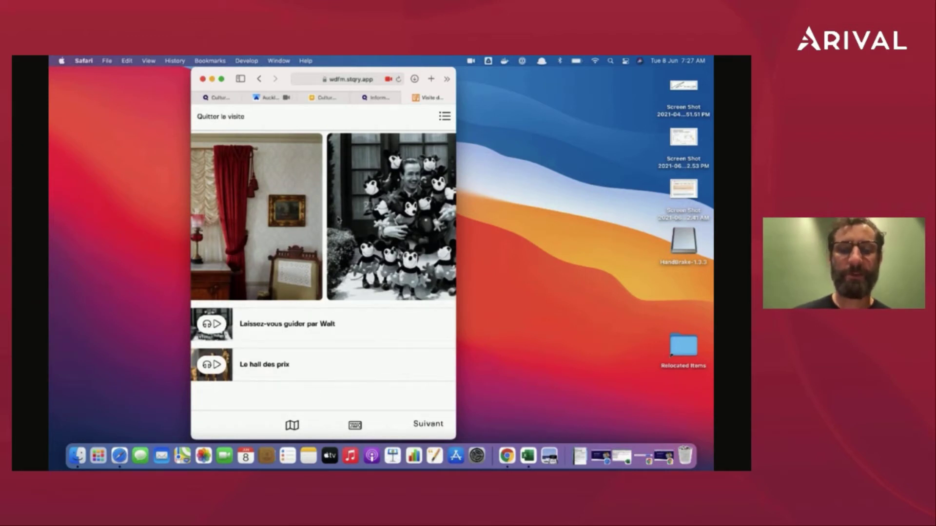
Put the Safari tour preview away and switch to Chrome, showing the STQRY builder's media library.
{"action": "left_click", "coordinate": [212, 79]}
{"action": "left_click", "coordinate": [498, 456]}
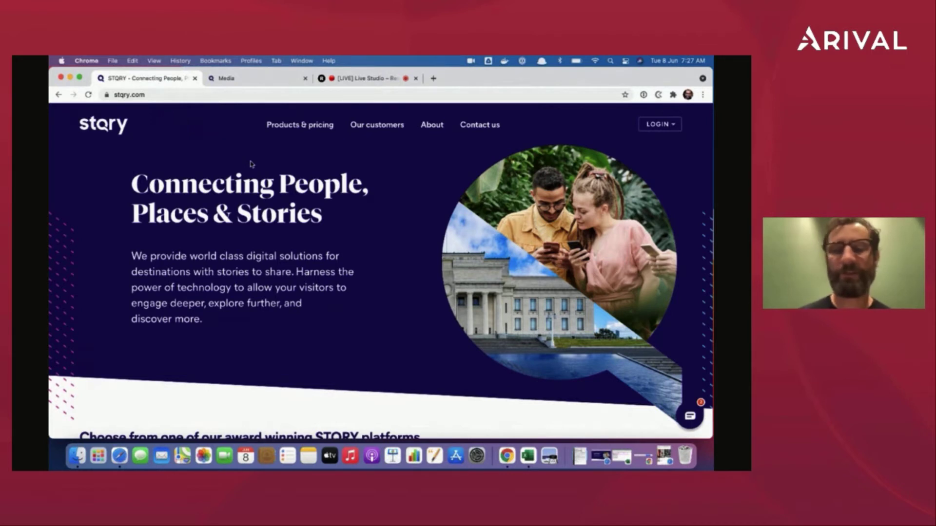
{"action": "left_click", "coordinate": [241, 80]}
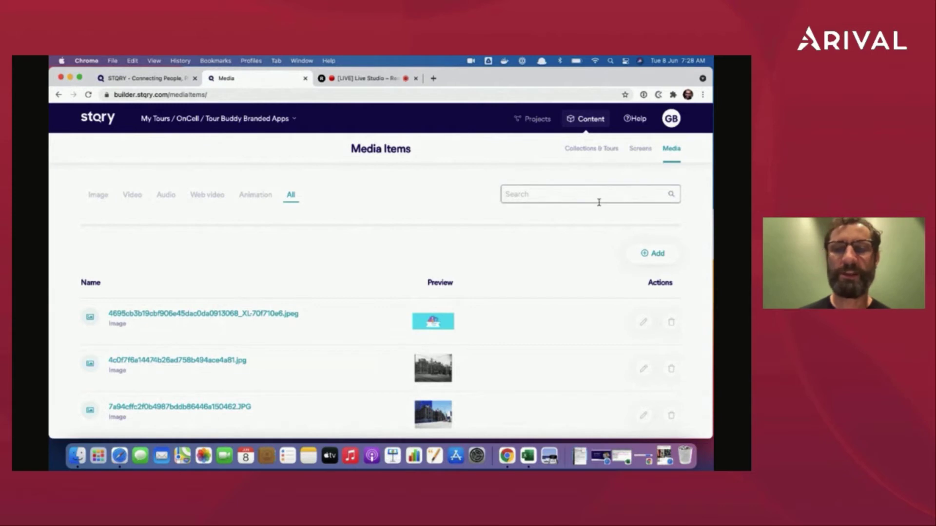
Create a new audio media item in English with both the name and title set to "Audio 1".
{"action": "left_click", "coordinate": [656, 254]}
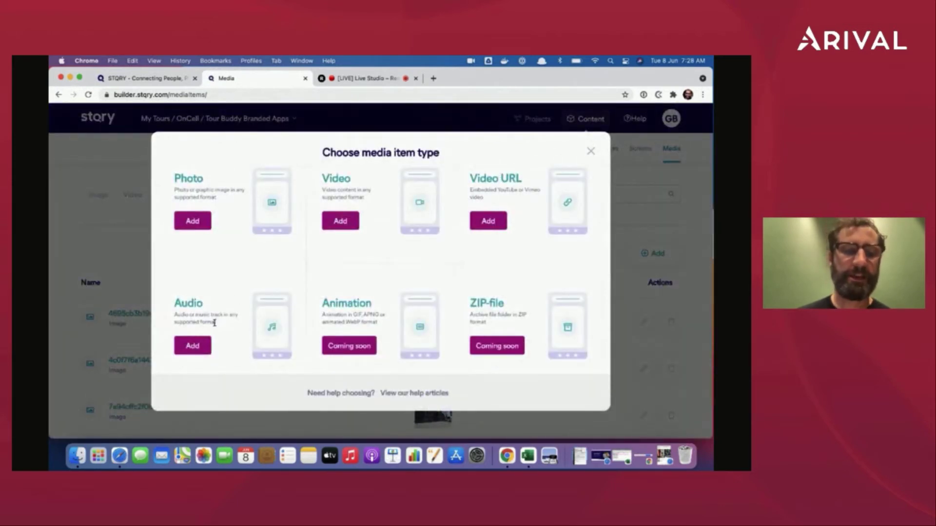
{"action": "left_click", "coordinate": [200, 347]}
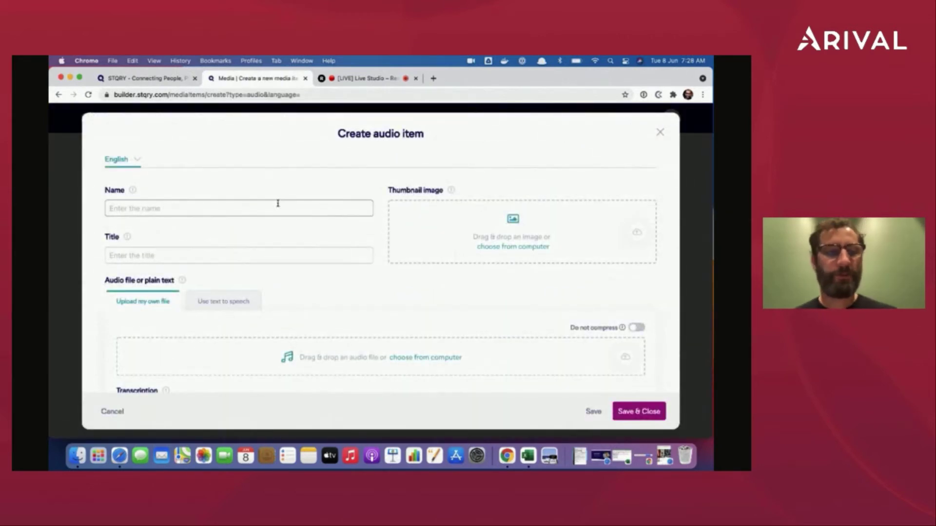
{"action": "type", "text": "Audio 1"}
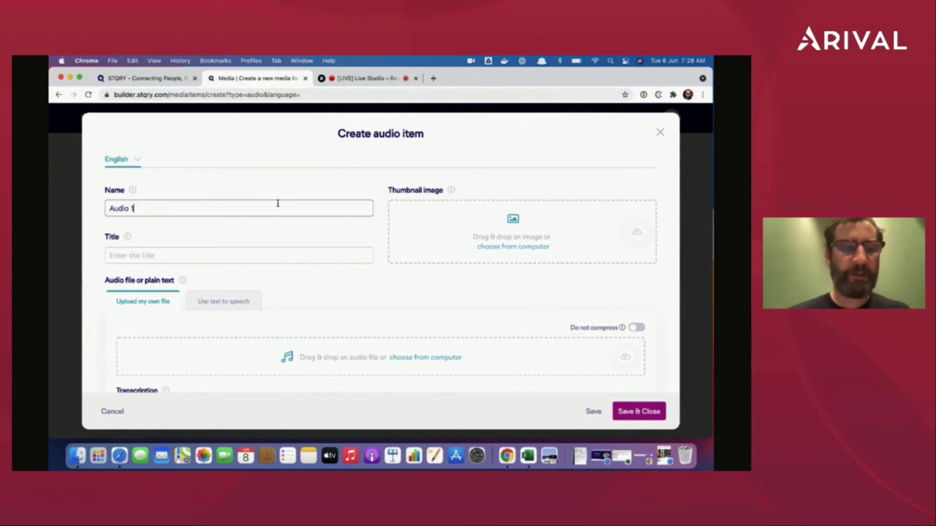
{"action": "key", "text": "Tab"}
{"action": "type", "text": "Audio"}
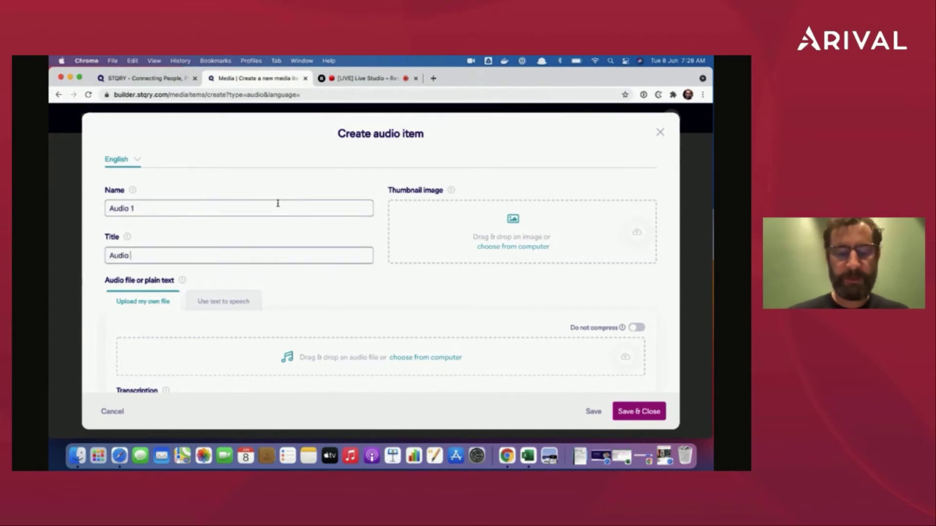
Upload 002SWE.mp3 from the Arrival Demo folder in Downloads as the English audio file.
{"action": "scroll", "coordinate": [324, 281], "scroll_direction": "down", "scroll_amount": 1}
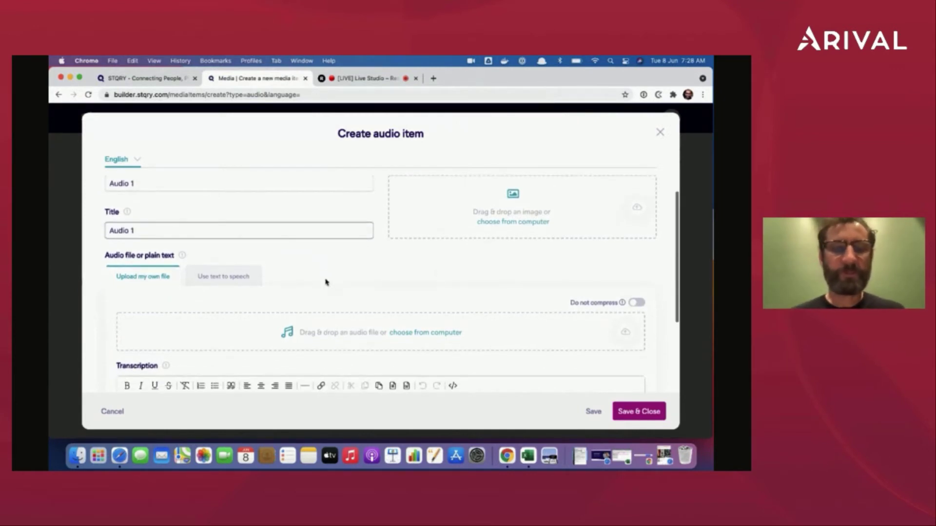
{"action": "scroll", "coordinate": [524, 209], "scroll_direction": "down", "scroll_amount": 2}
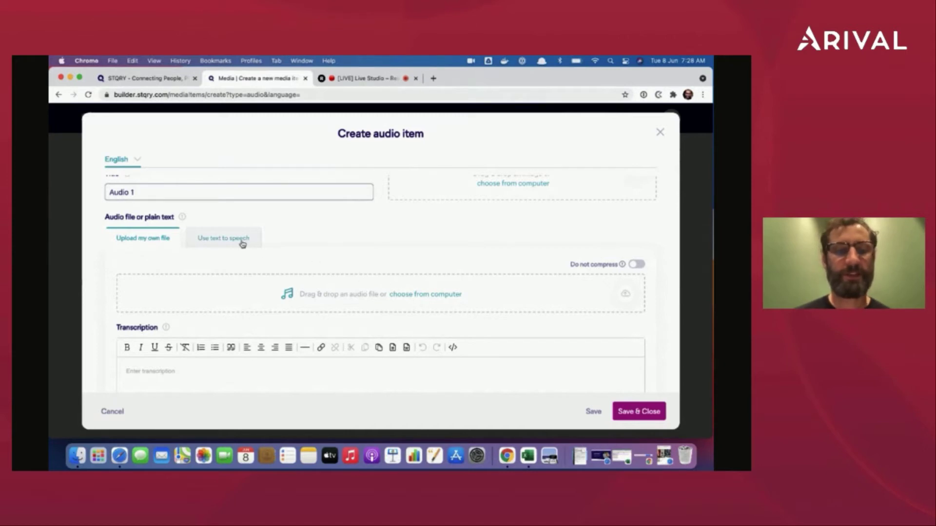
{"action": "left_click", "coordinate": [444, 296]}
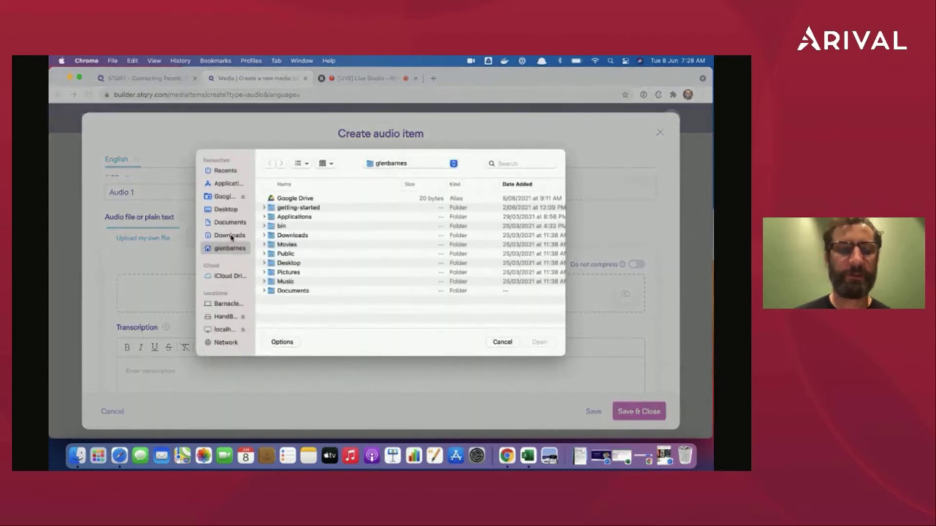
{"action": "left_click", "coordinate": [233, 236]}
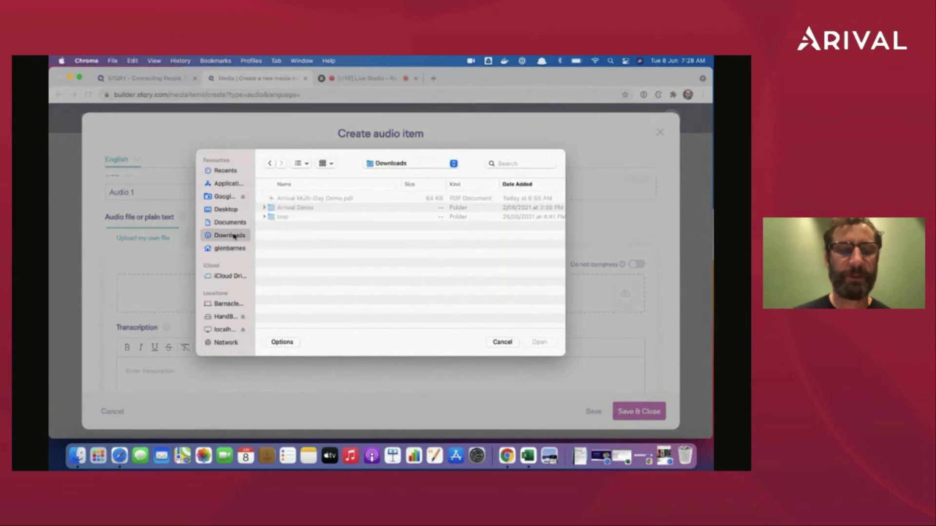
{"action": "double_click", "coordinate": [286, 210]}
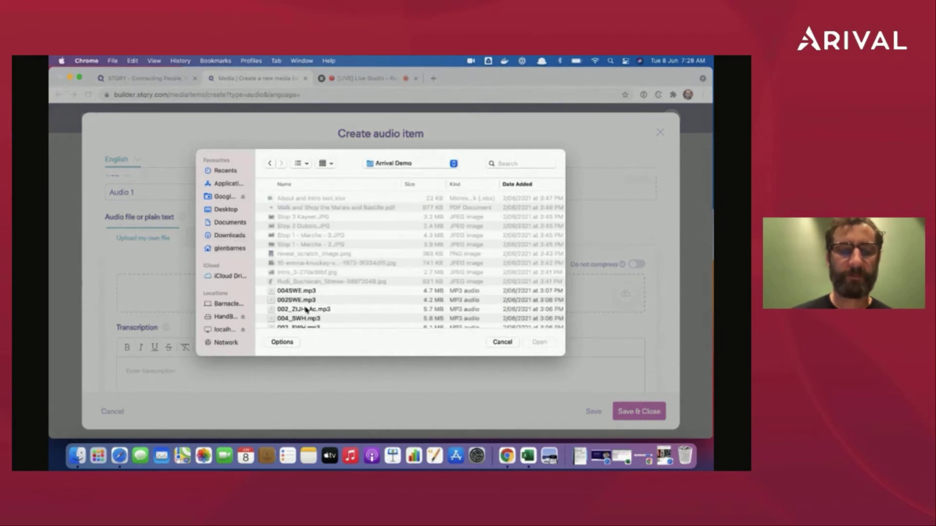
{"action": "scroll", "coordinate": [305, 314], "scroll_direction": "down", "scroll_amount": 2}
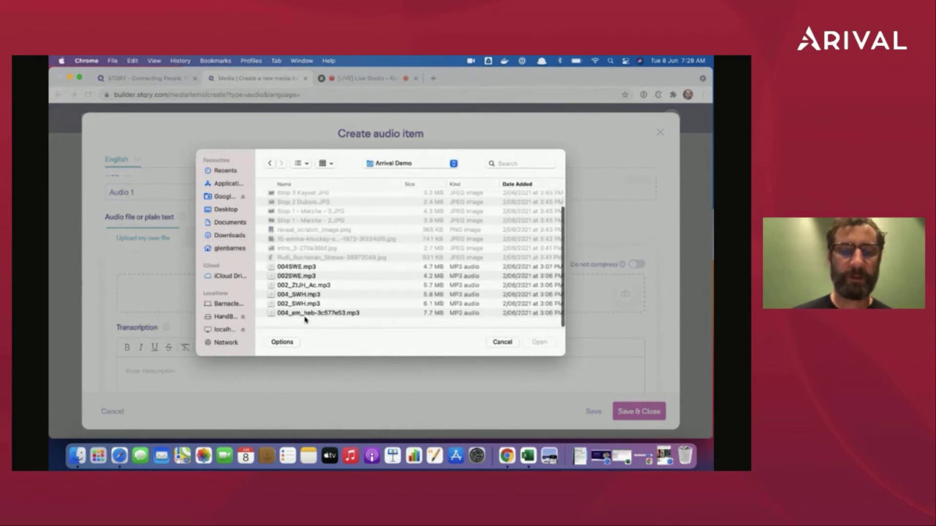
{"action": "left_click", "coordinate": [306, 283]}
{"action": "left_click", "coordinate": [539, 343]}
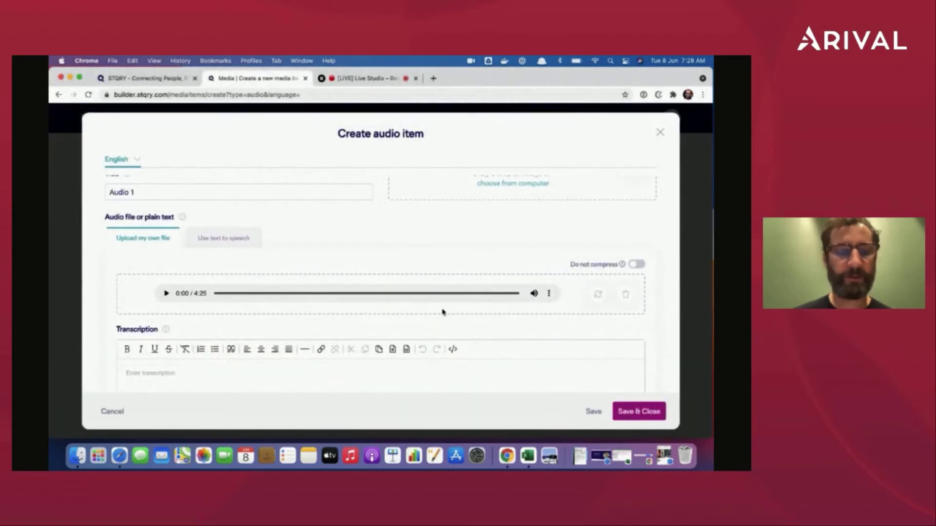
Set "Stop 1 - Marche - 2.JPG" as the audio item's thumbnail image and save the item.
{"action": "scroll", "coordinate": [442, 313], "scroll_direction": "up", "scroll_amount": 3}
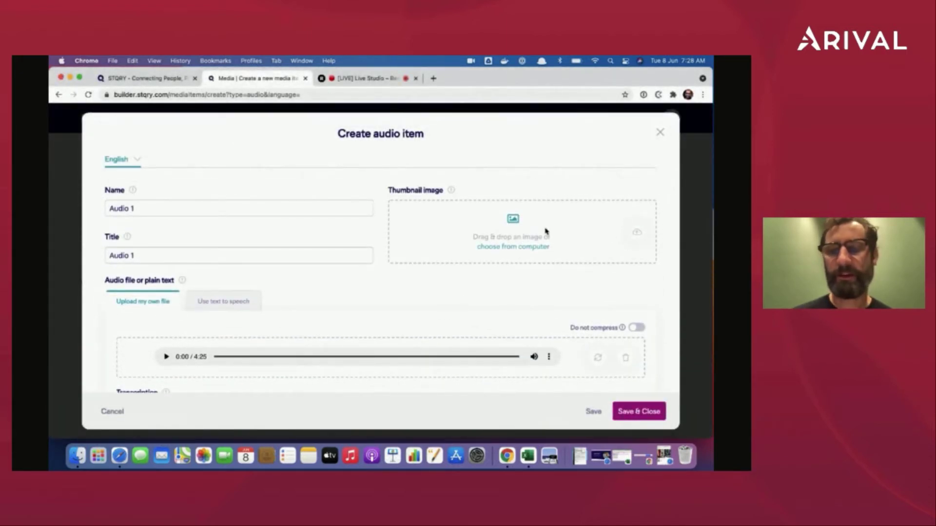
{"action": "left_click", "coordinate": [644, 233]}
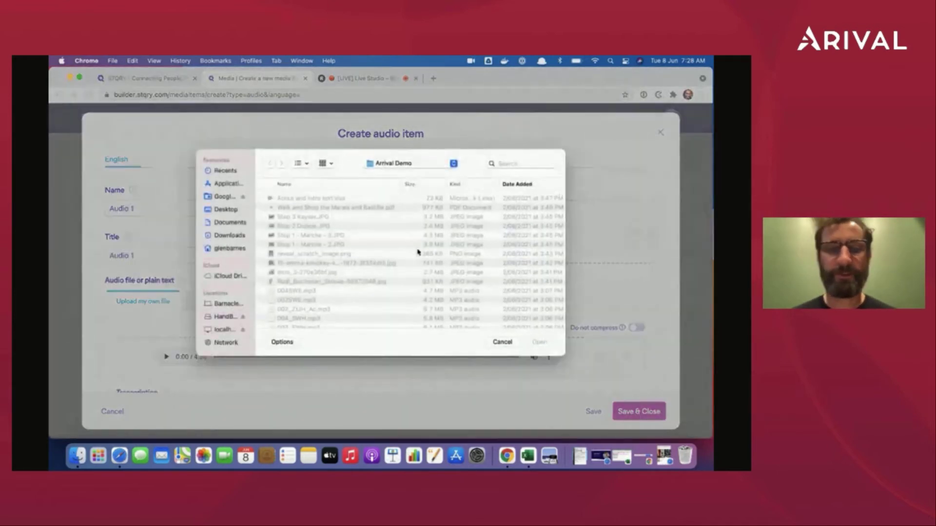
{"action": "left_click", "coordinate": [340, 246]}
{"action": "left_click", "coordinate": [538, 342]}
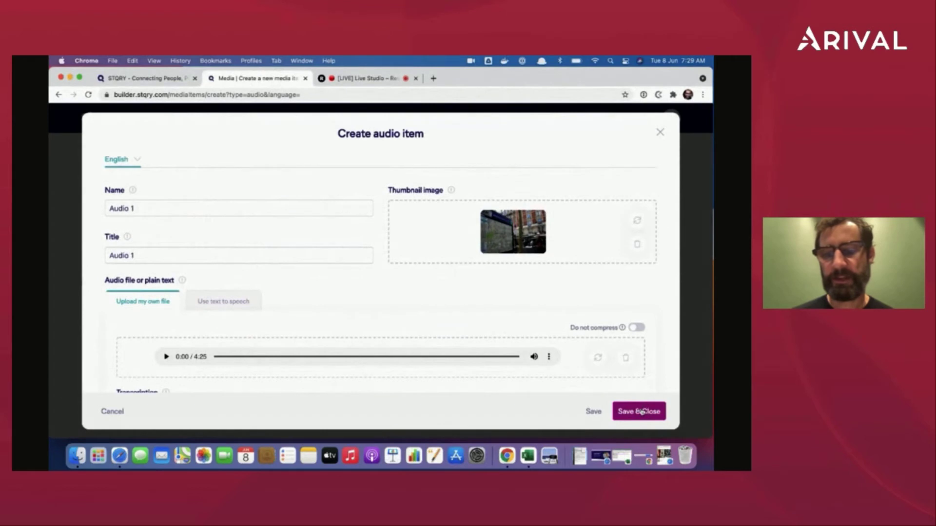
{"action": "left_click", "coordinate": [644, 412]}
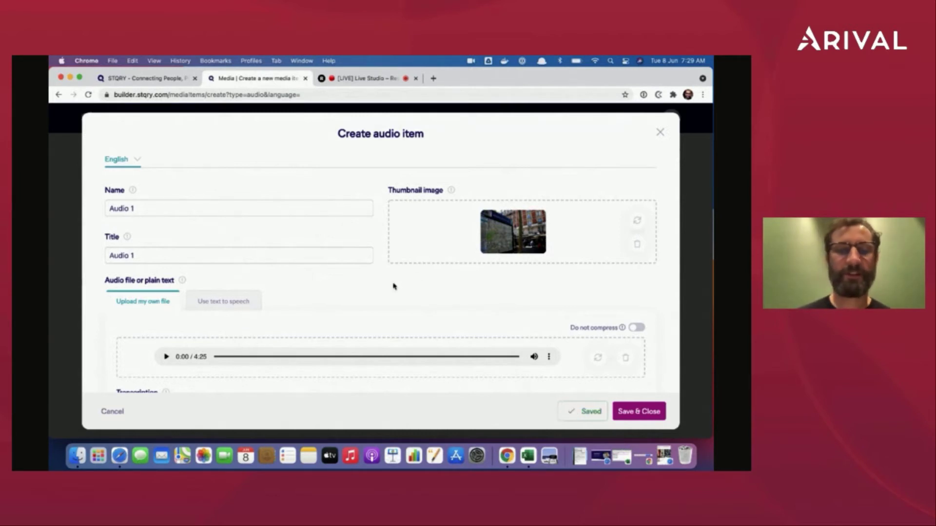
Look over the saved audio item's transcription area and add French as a language.
{"action": "scroll", "coordinate": [393, 284], "scroll_direction": "down", "scroll_amount": 1}
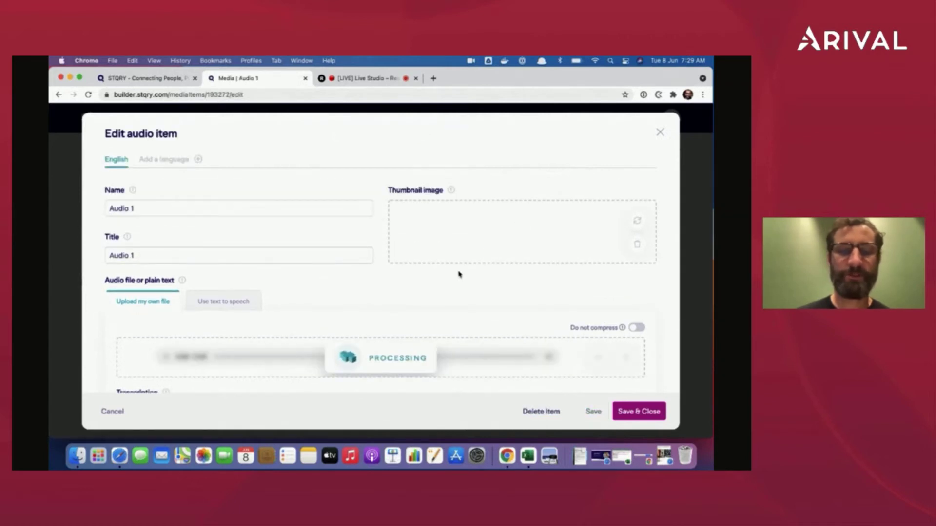
{"action": "scroll", "coordinate": [458, 274], "scroll_direction": "down", "scroll_amount": 2}
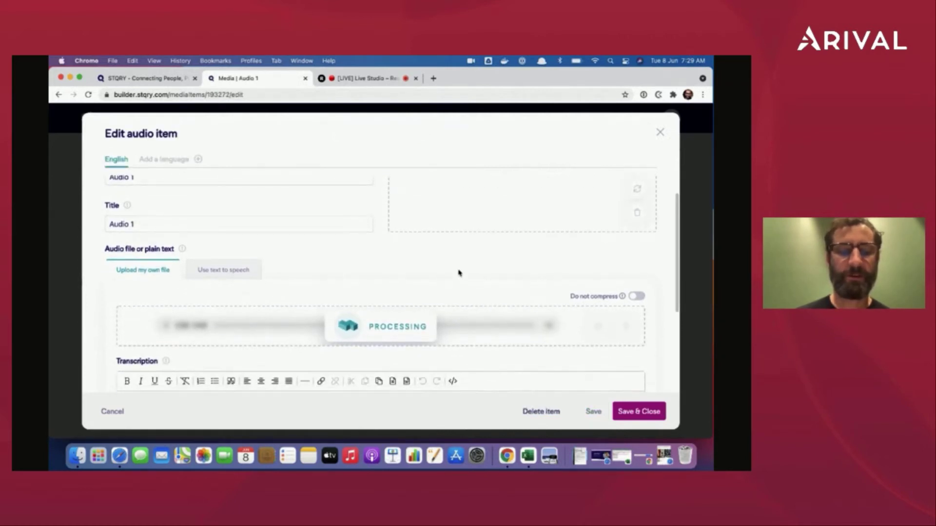
{"action": "scroll", "coordinate": [458, 273], "scroll_direction": "down", "scroll_amount": 6}
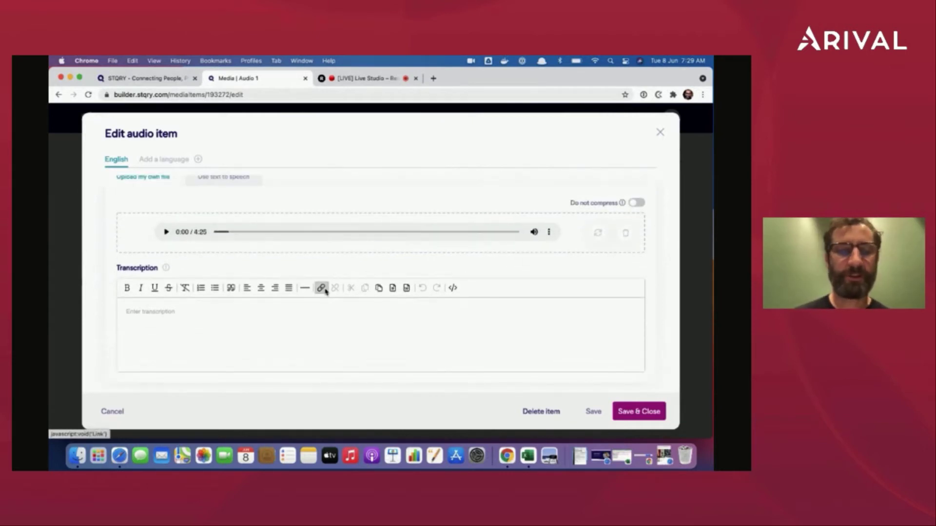
{"action": "scroll", "coordinate": [326, 291], "scroll_direction": "up", "scroll_amount": 5}
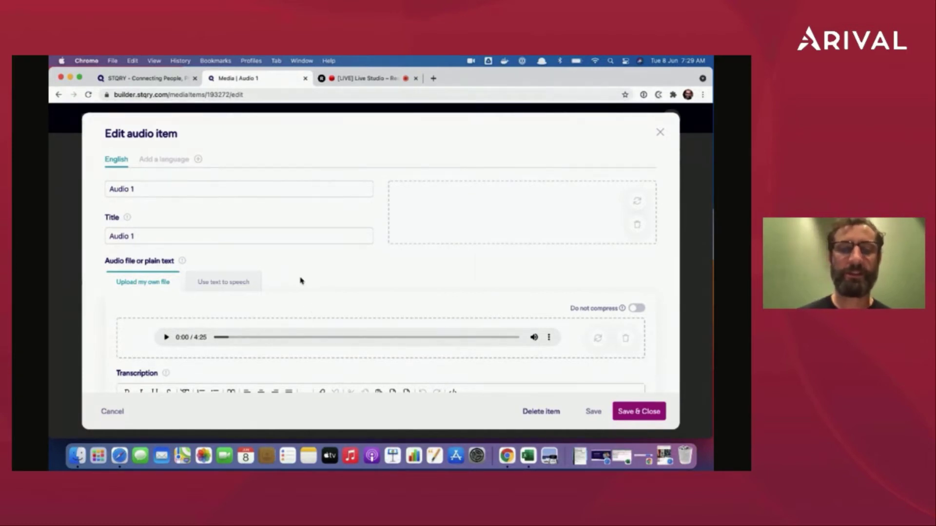
{"action": "scroll", "coordinate": [300, 280], "scroll_direction": "up", "scroll_amount": 1}
{"action": "left_click", "coordinate": [171, 159]}
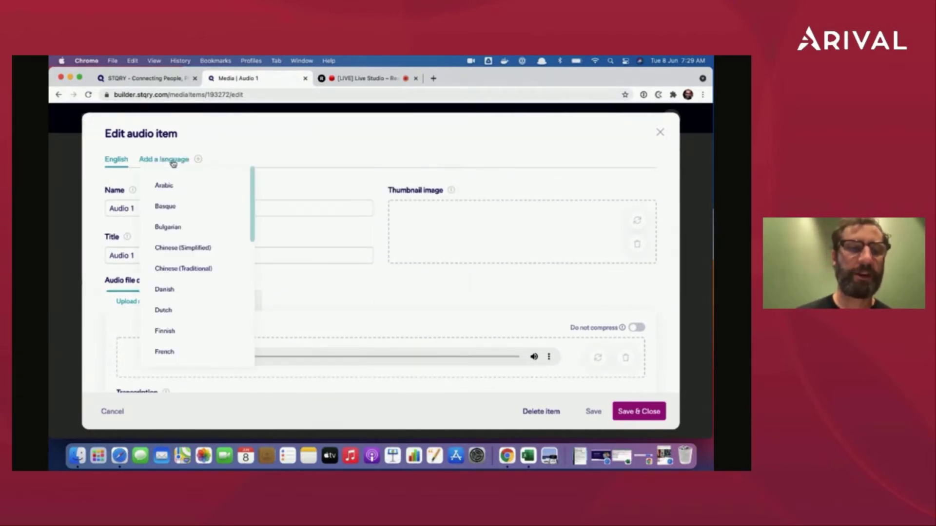
{"action": "left_click", "coordinate": [165, 351]}
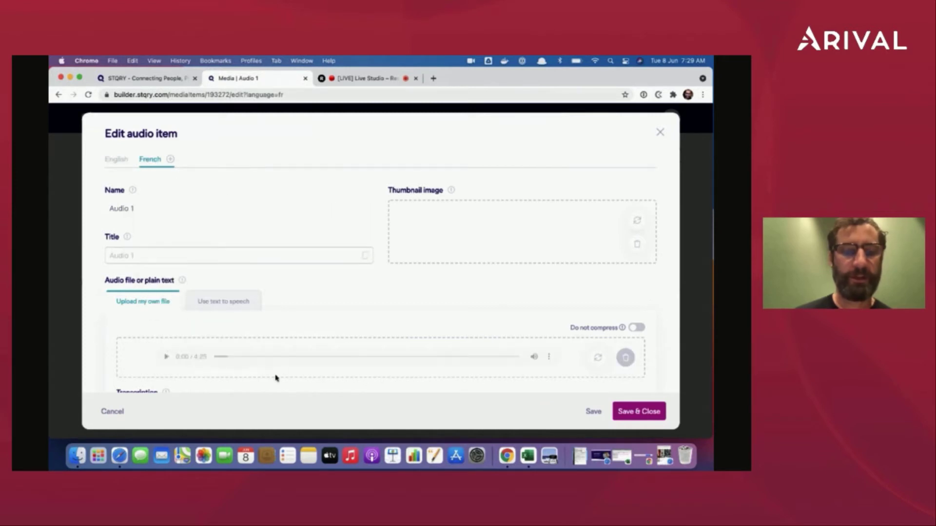
Replace the French version's audio with 004SWE.mp3 from the Arrival Demo folder, save, and return to the media list.
{"action": "scroll", "coordinate": [276, 378], "scroll_direction": "down", "scroll_amount": 4}
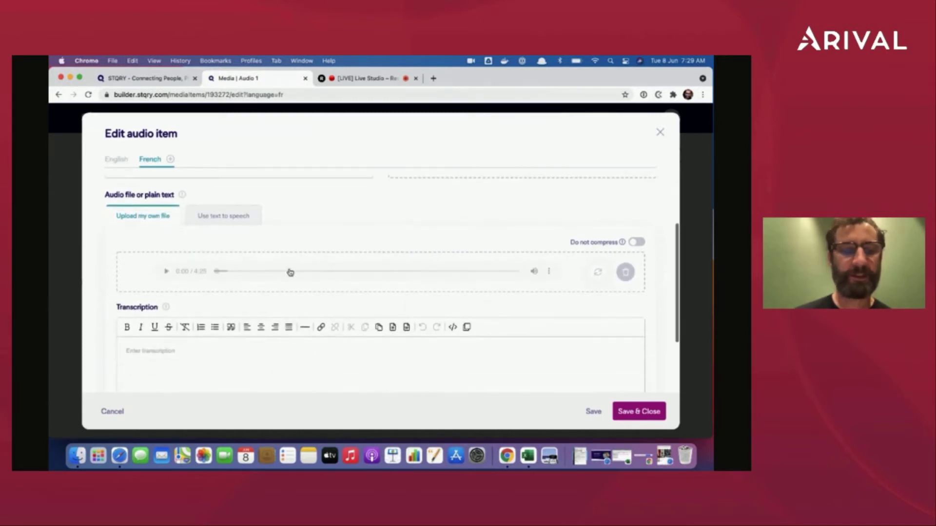
{"action": "left_click", "coordinate": [600, 274]}
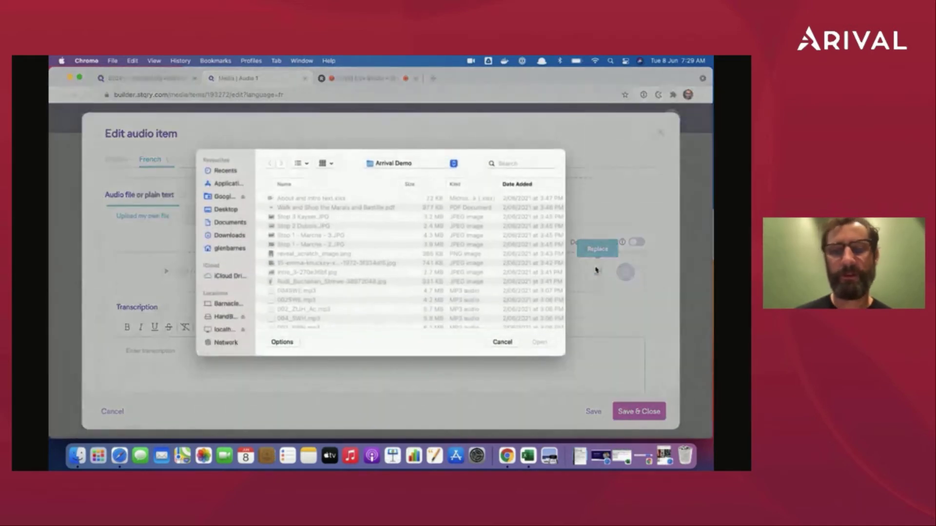
{"action": "left_click", "coordinate": [229, 235]}
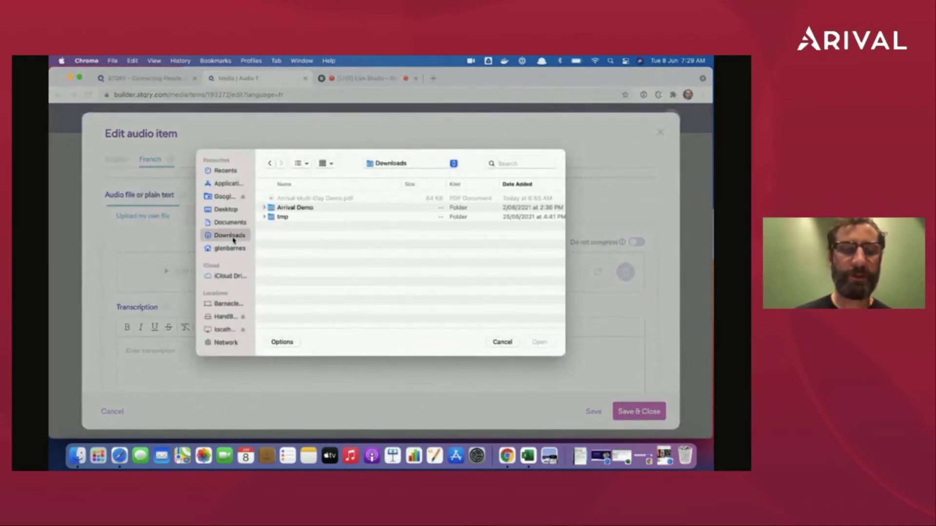
{"action": "double_click", "coordinate": [289, 208]}
{"action": "left_click", "coordinate": [297, 291]}
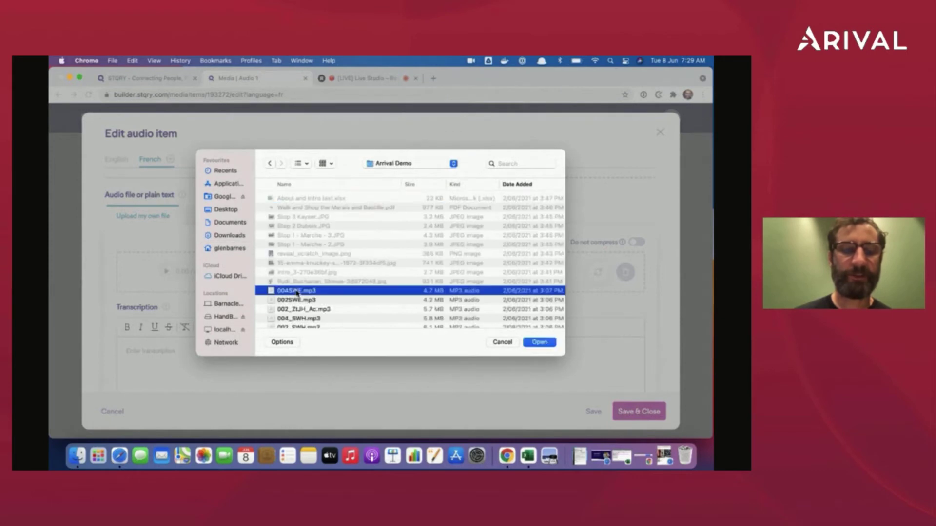
{"action": "left_click", "coordinate": [540, 342]}
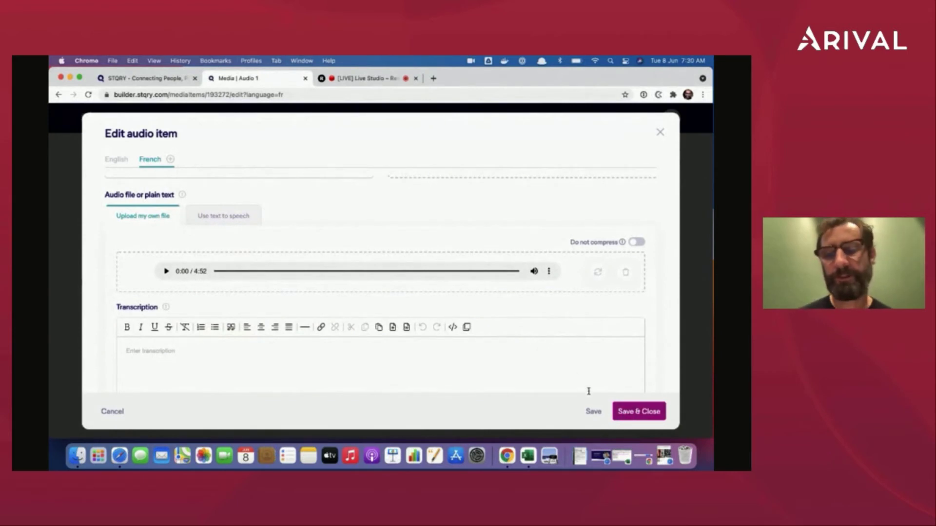
{"action": "left_click", "coordinate": [627, 412]}
{"action": "scroll", "coordinate": [334, 242], "scroll_direction": "up", "scroll_amount": 3}
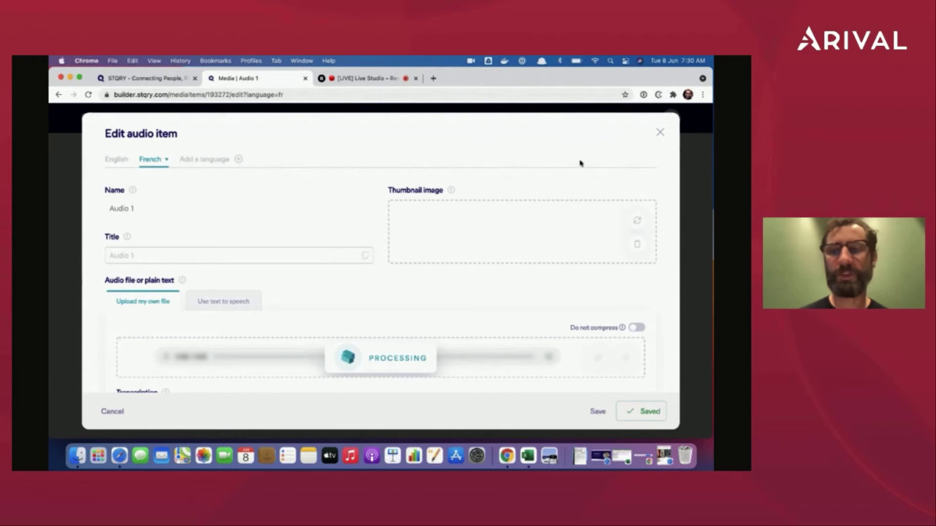
{"action": "left_click", "coordinate": [659, 132]}
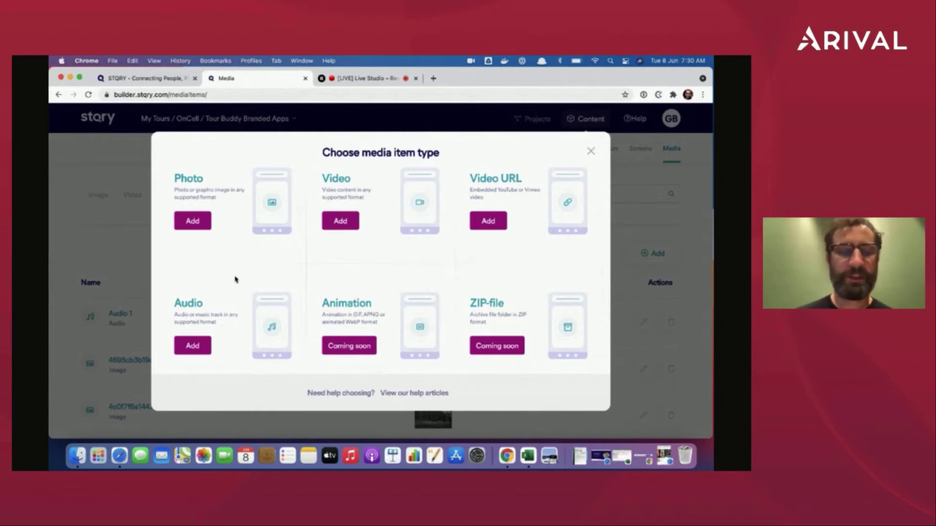
{"action": "left_click", "coordinate": [591, 151]}
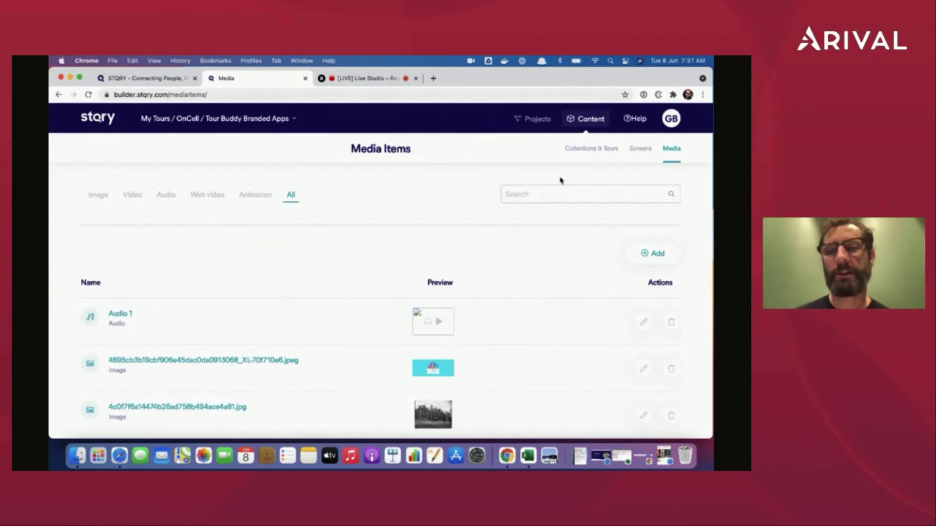
Start a new English Story screen and place its location pin in central Auckland on the map.
{"action": "left_click", "coordinate": [637, 152]}
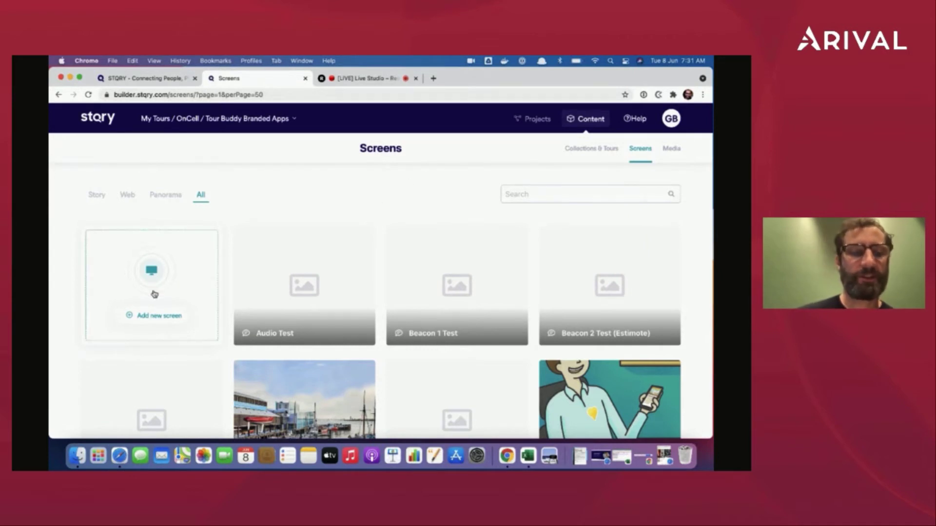
{"action": "left_click", "coordinate": [154, 273]}
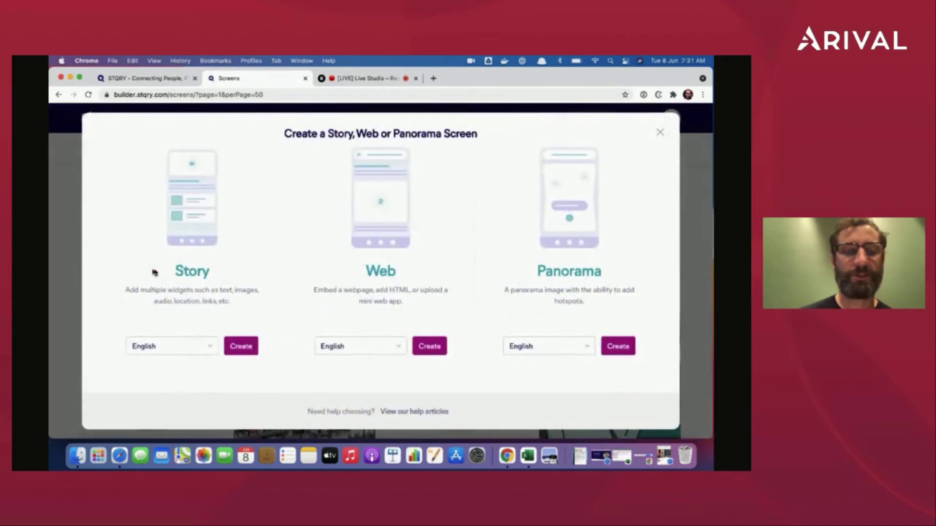
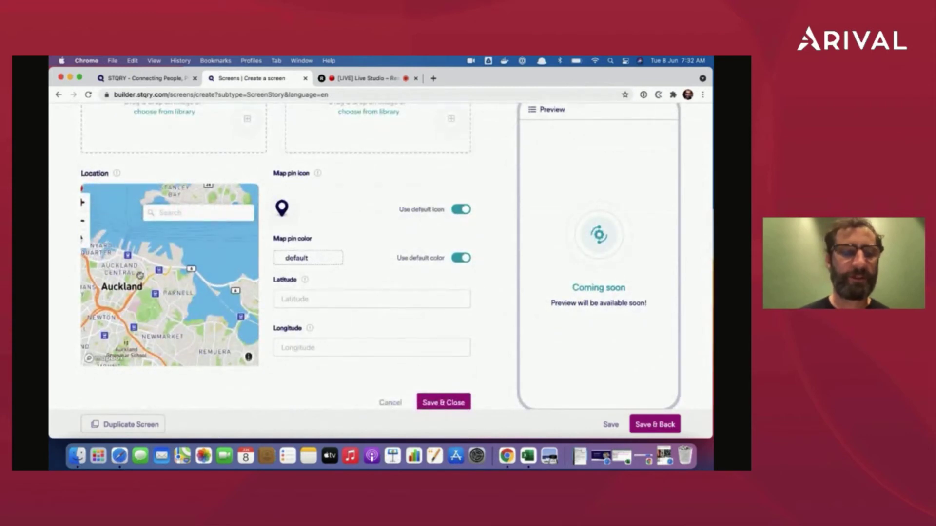
{"action": "left_click", "coordinate": [139, 273]}
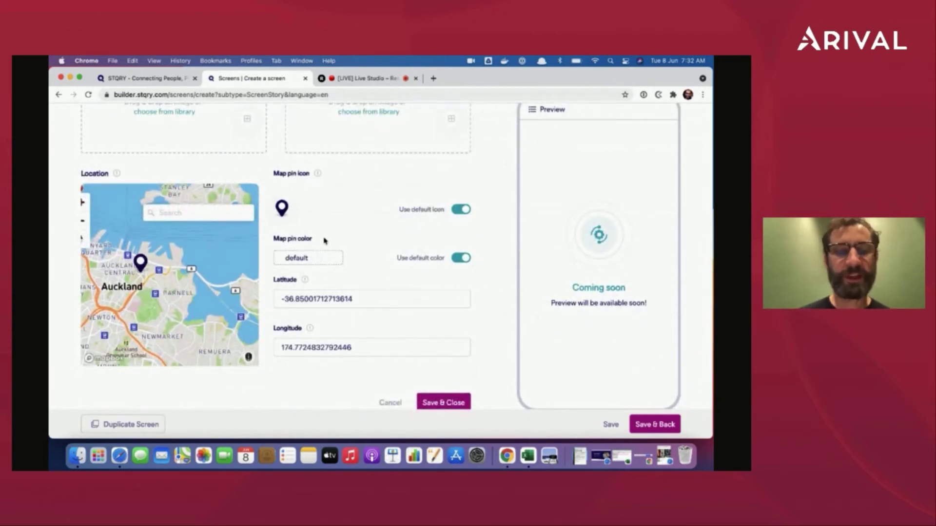
Replace the default map pin icon with the alarm clock icon and save the screen details.
{"action": "left_click", "coordinate": [282, 209]}
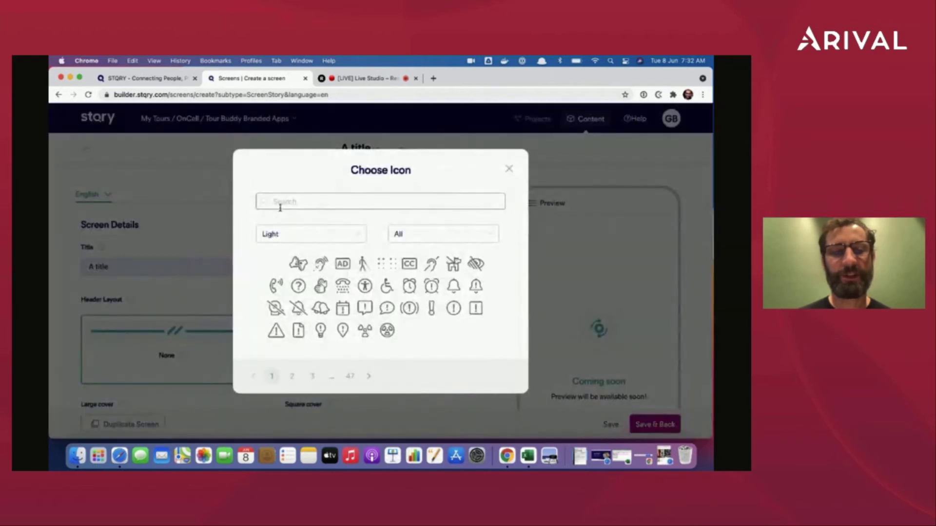
{"action": "left_click", "coordinate": [409, 287]}
{"action": "scroll", "coordinate": [389, 317], "scroll_direction": "down", "scroll_amount": 5}
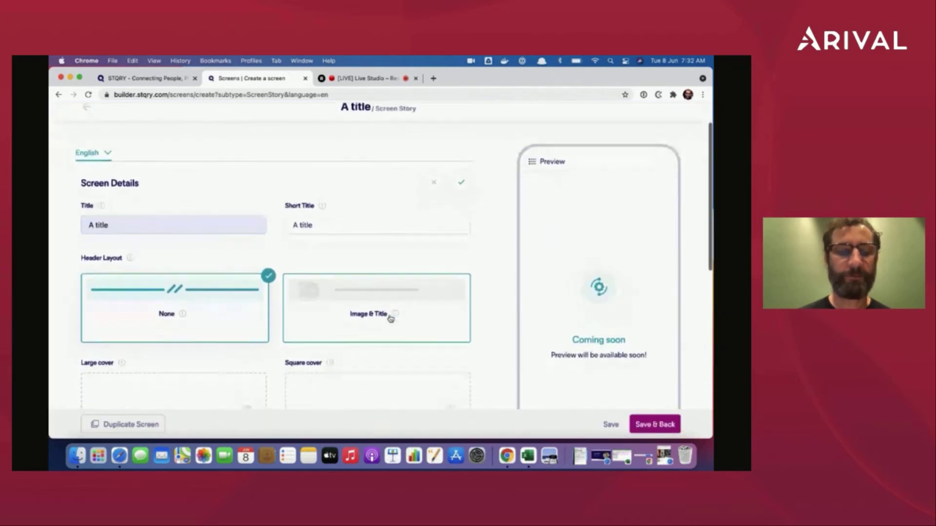
{"action": "scroll", "coordinate": [389, 318], "scroll_direction": "down", "scroll_amount": 6}
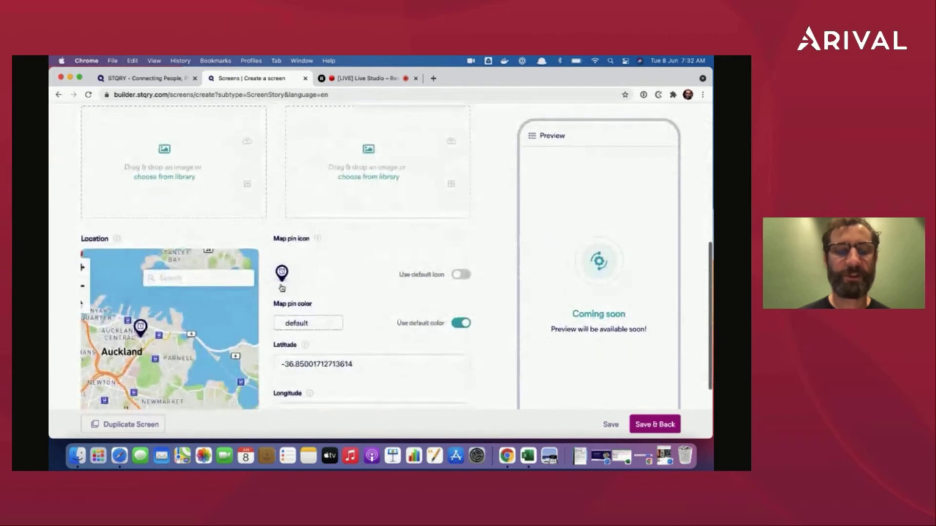
{"action": "scroll", "coordinate": [387, 338], "scroll_direction": "down", "scroll_amount": 3}
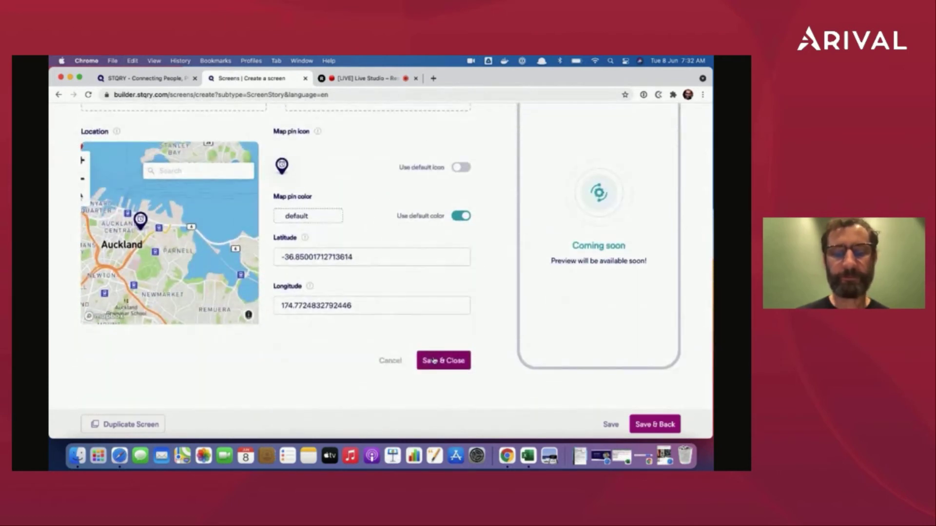
{"action": "left_click", "coordinate": [433, 360]}
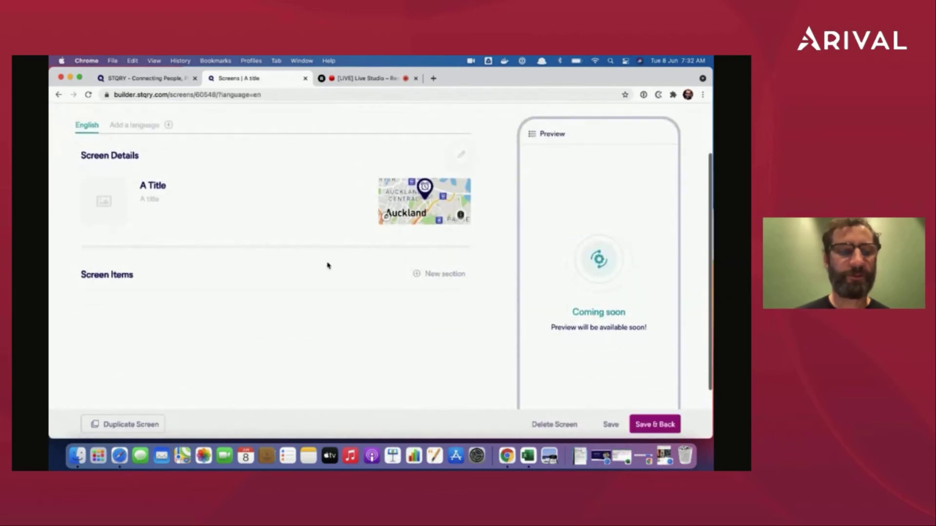
Add a text section to the screen and title it "A text Section".
{"action": "left_click", "coordinate": [452, 279]}
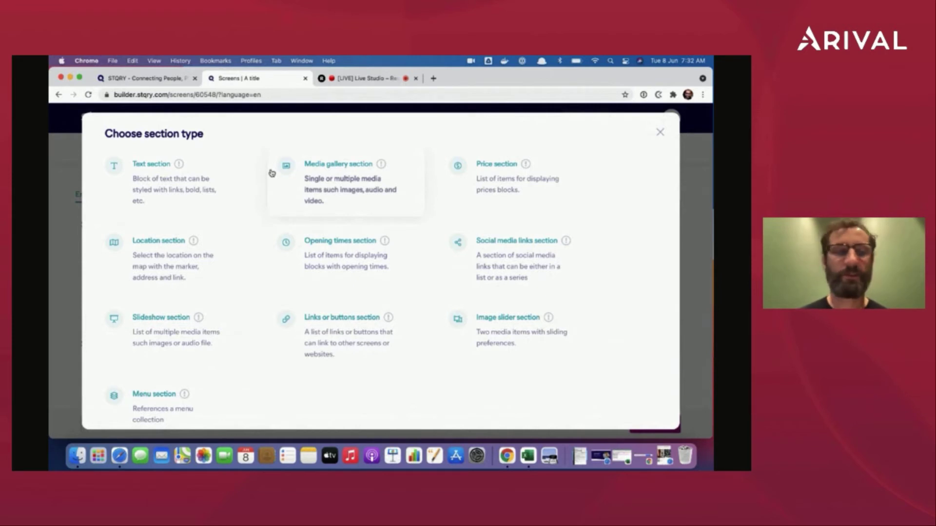
{"action": "left_click", "coordinate": [200, 184]}
{"action": "left_click", "coordinate": [202, 195]}
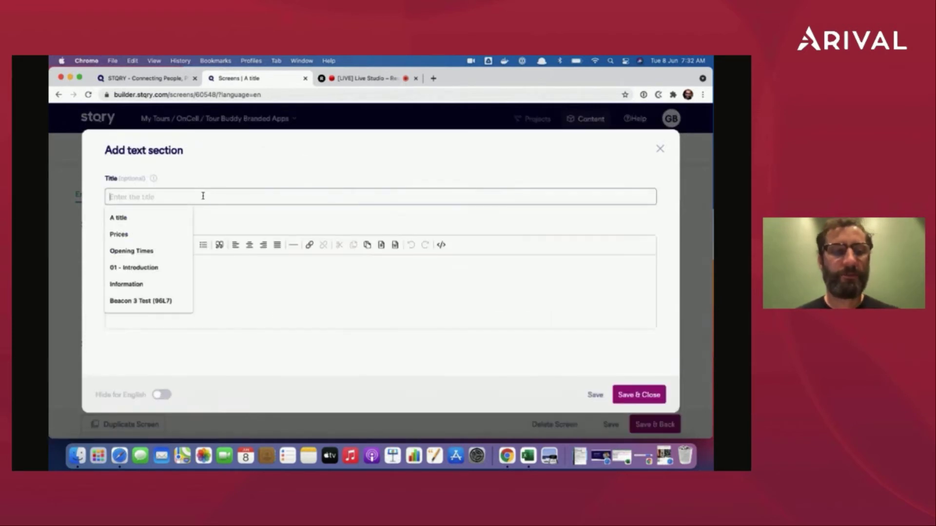
{"action": "type", "text": "A text Sec"}
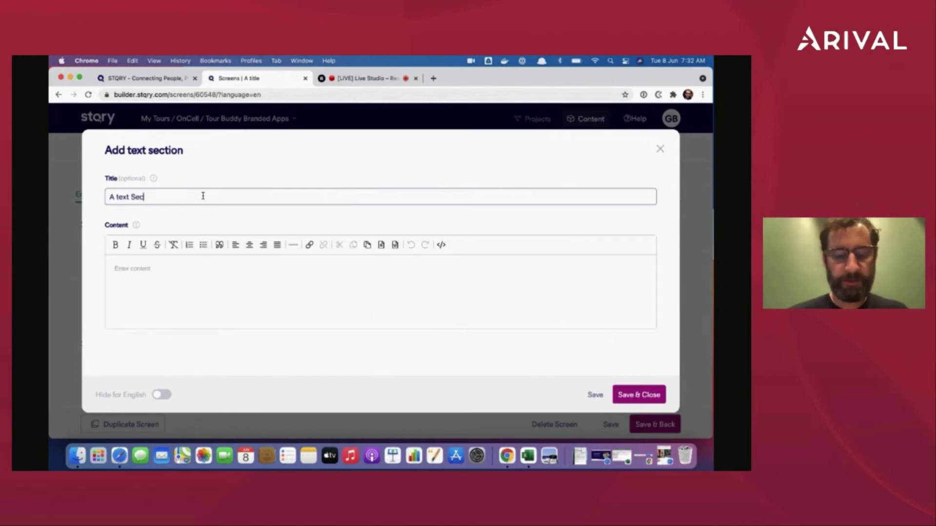
{"action": "type", "text": "tion"}
Copy the first English Introduction paragraph from the "About and Intro text" workbook in Excel and paste it as the text section's content in Chrome.
{"action": "key", "text": "super+Tab"}
{"action": "key", "text": "super+Tab"}
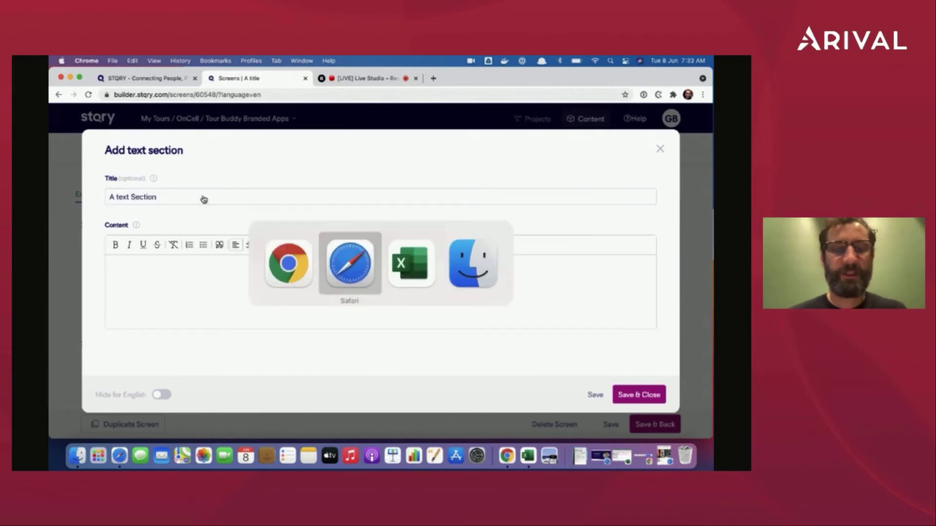
{"action": "left_click", "coordinate": [278, 60]}
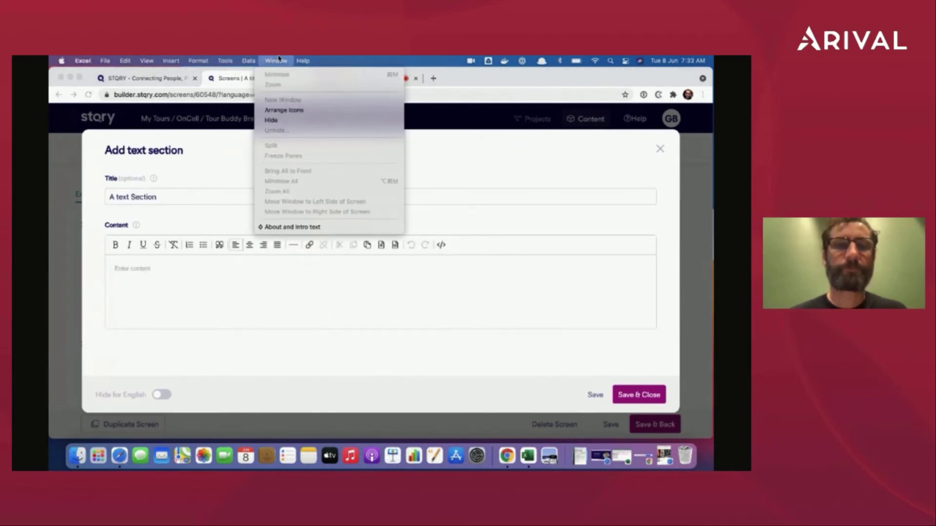
{"action": "left_click", "coordinate": [279, 227]}
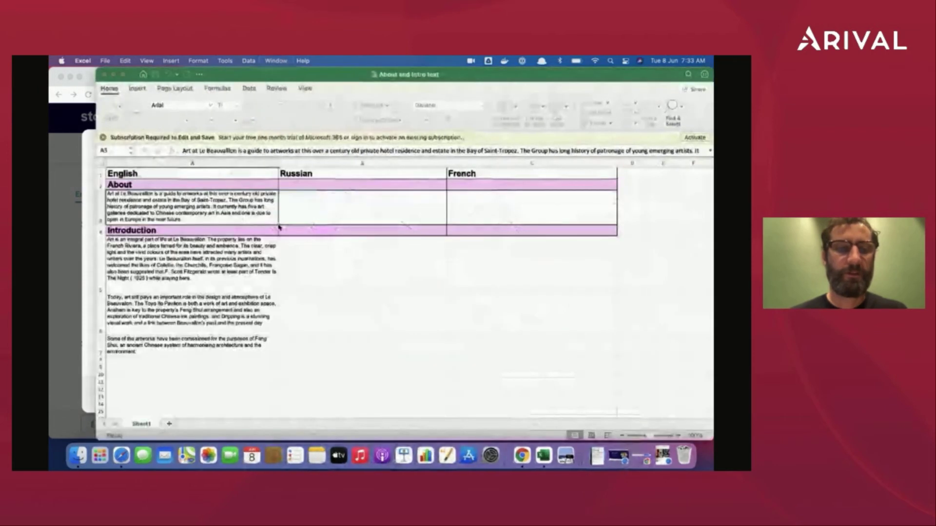
{"action": "left_click", "coordinate": [225, 260]}
{"action": "key", "text": "super+c"}
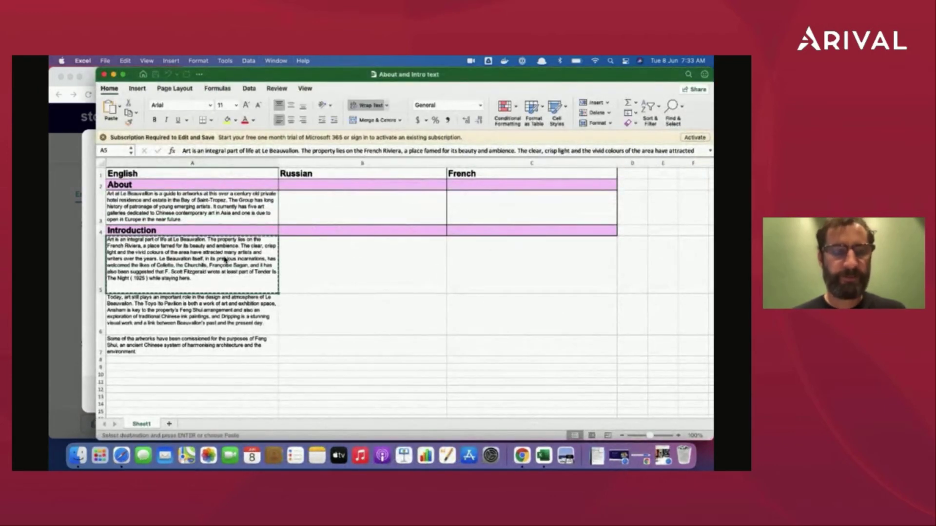
{"action": "key", "text": "super+Tab"}
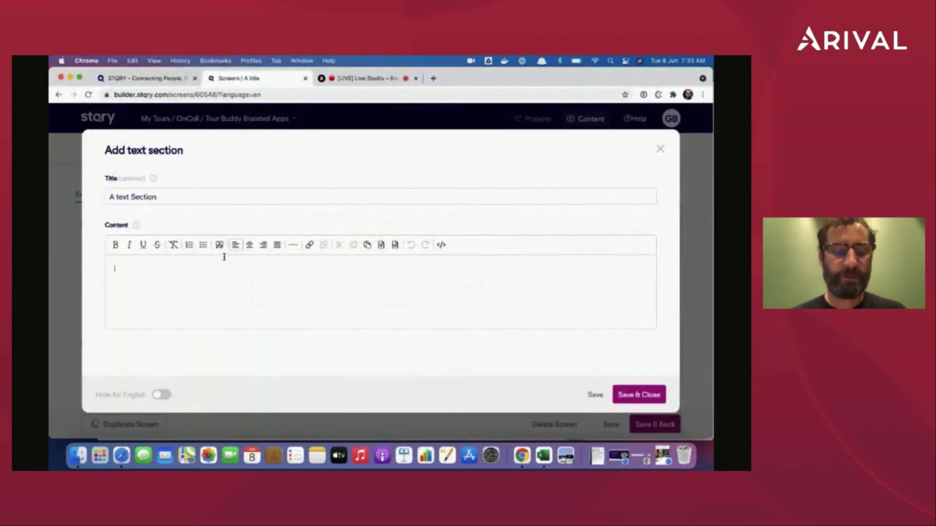
{"action": "key", "text": "super+Tab"}
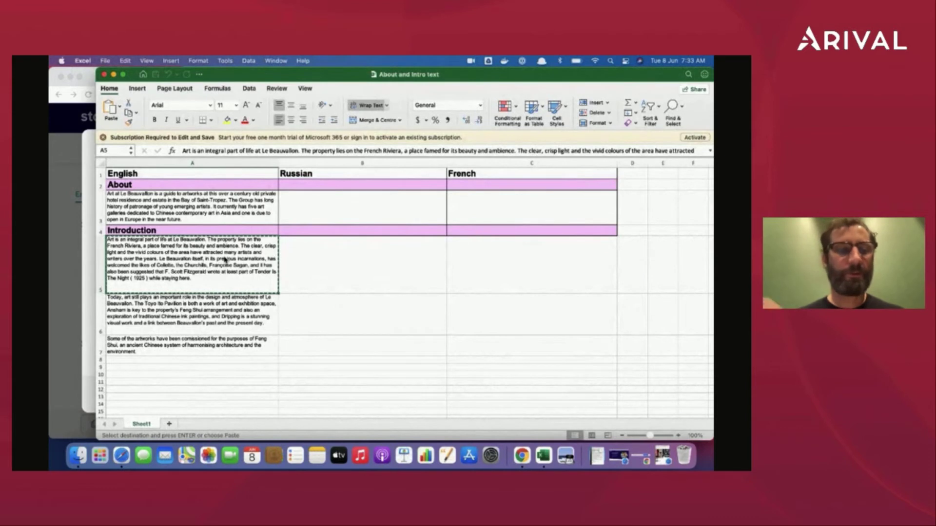
{"action": "key", "text": "super+Tab"}
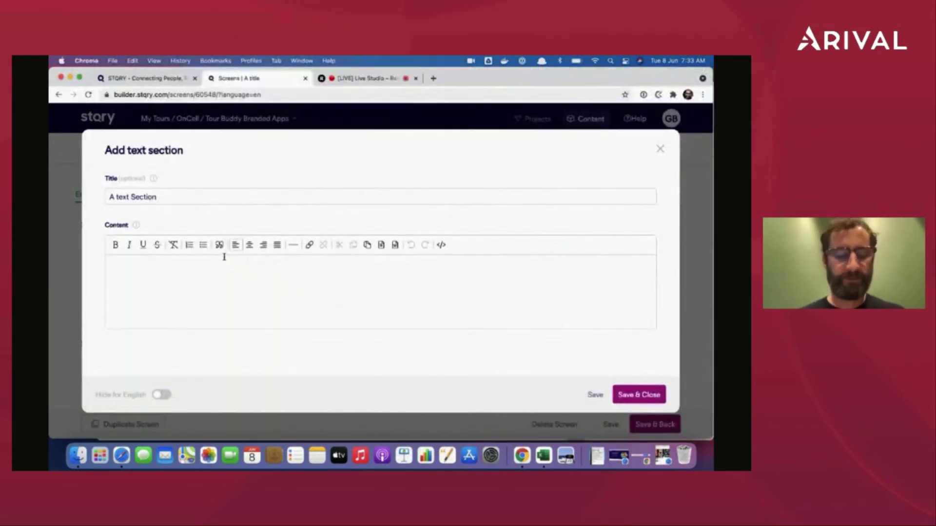
{"action": "key", "text": "super+v"}
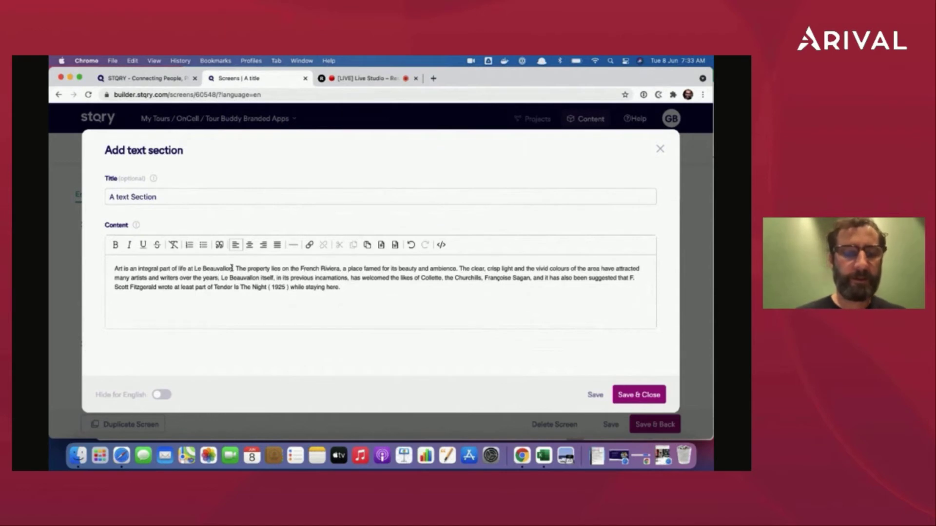
Replace the text section's title with "Le Beauvallon", copied from the content, and save the section.
{"action": "left_click_drag", "start_coordinate": [232, 268], "coordinate": [194, 268]}
{"action": "key", "text": "super+c"}
{"action": "double_click", "coordinate": [155, 198]}
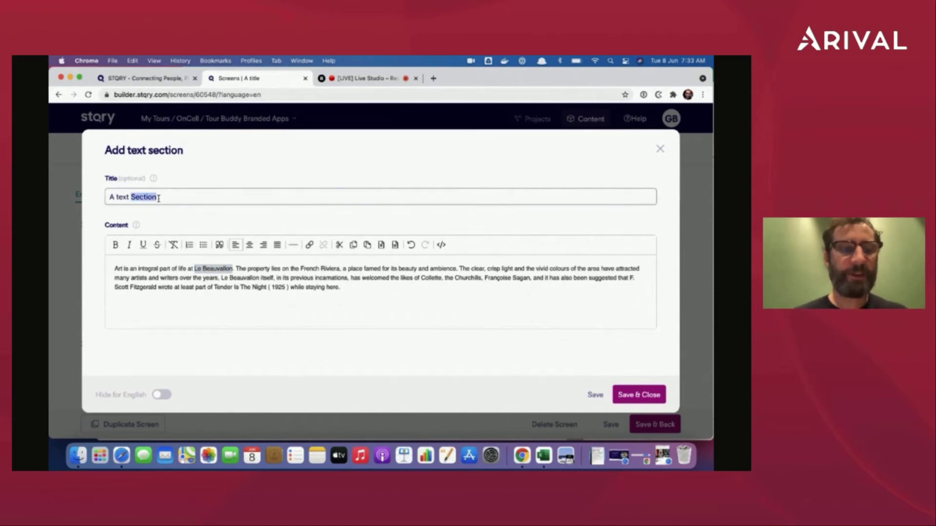
{"action": "key", "text": "super+a"}
{"action": "key", "text": "super+v"}
{"action": "left_click", "coordinate": [228, 271]}
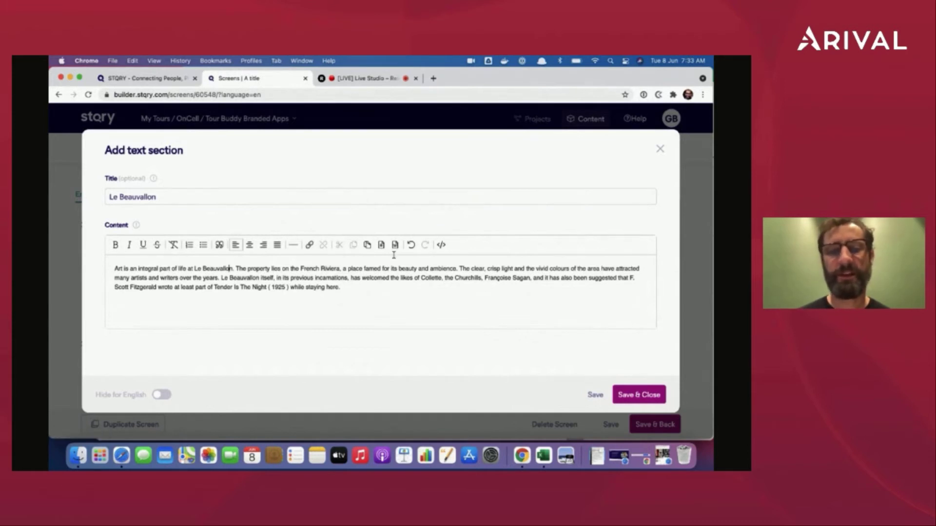
{"action": "left_click", "coordinate": [642, 398]}
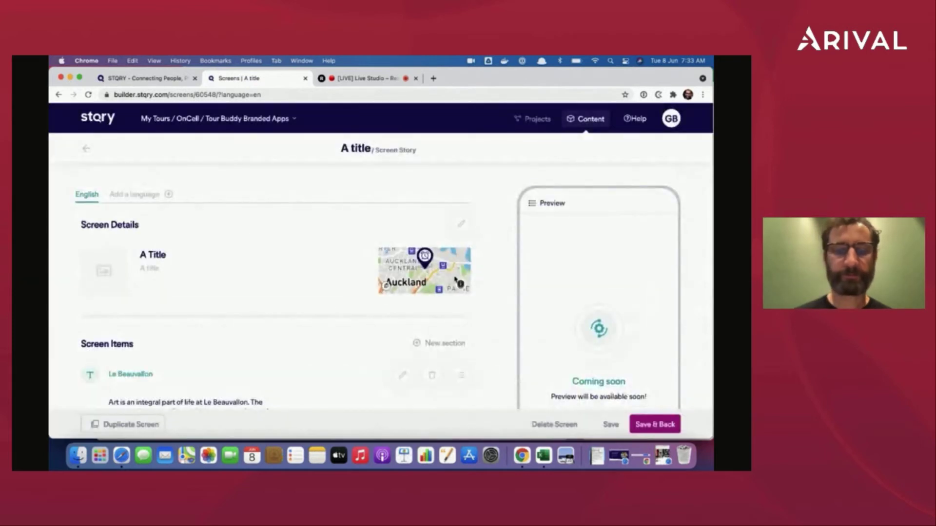
Add an opening times section below the text section and title it "Opening Times".
{"action": "scroll", "coordinate": [298, 336], "scroll_direction": "down", "scroll_amount": 3}
{"action": "scroll", "coordinate": [299, 336], "scroll_direction": "down", "scroll_amount": 2}
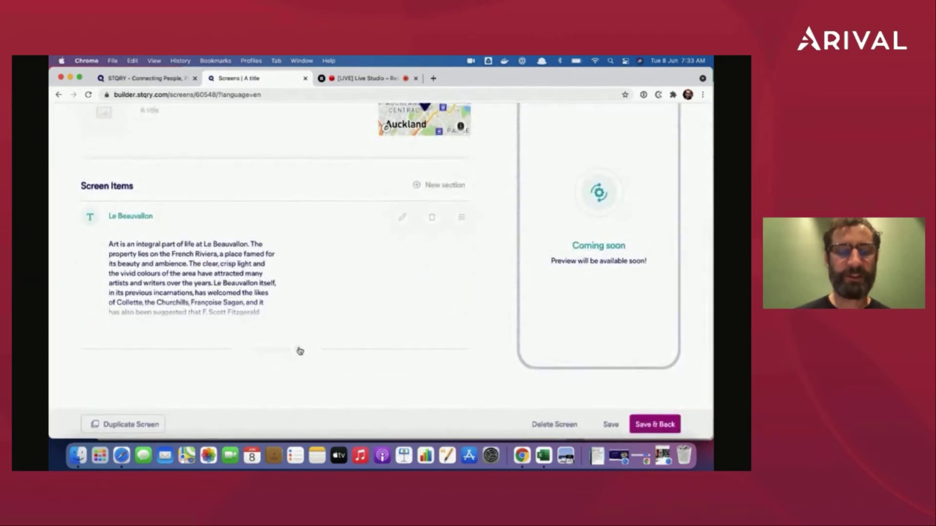
{"action": "left_click", "coordinate": [298, 351]}
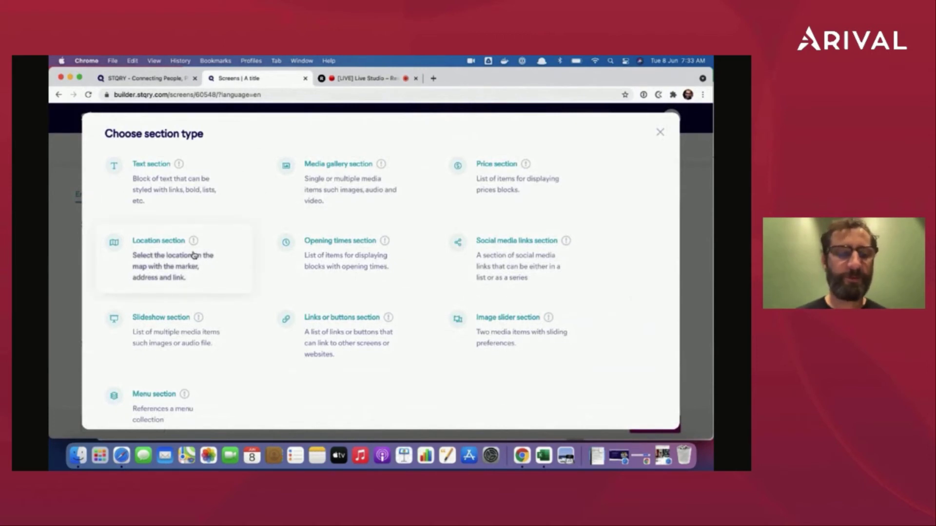
{"action": "left_click", "coordinate": [339, 255]}
{"action": "left_click", "coordinate": [264, 194]}
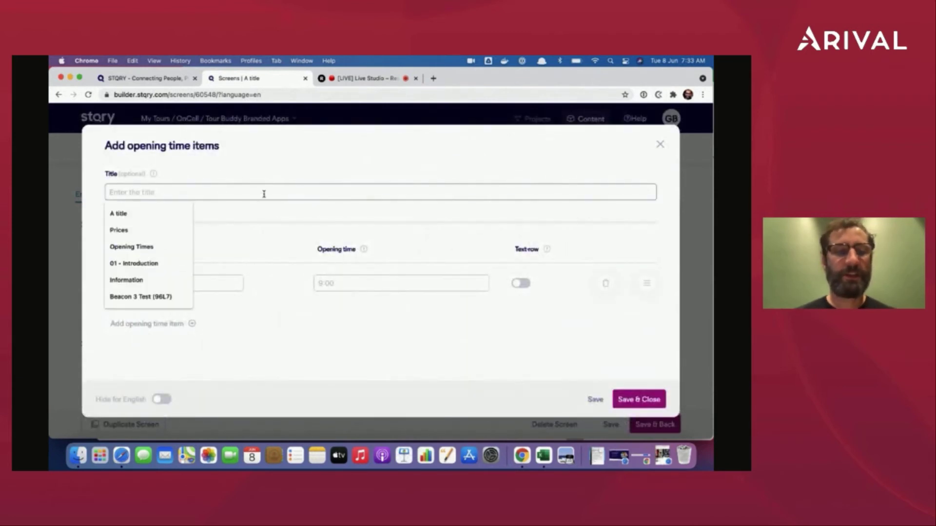
{"action": "type", "text": "Opening Ti"}
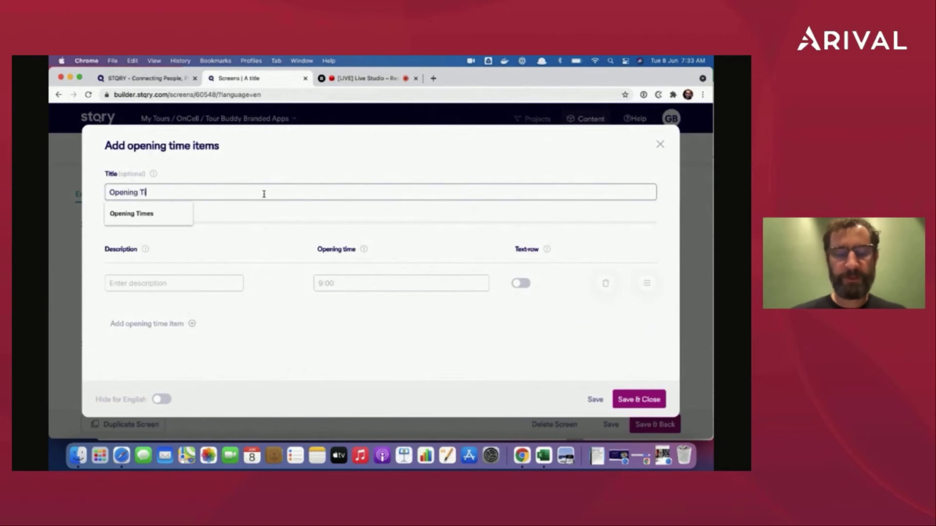
{"action": "type", "text": "mes"}
Fill in the first opening time item with the description "Monday-Friday" and the time "9am-5pm".
{"action": "left_click", "coordinate": [205, 281]}
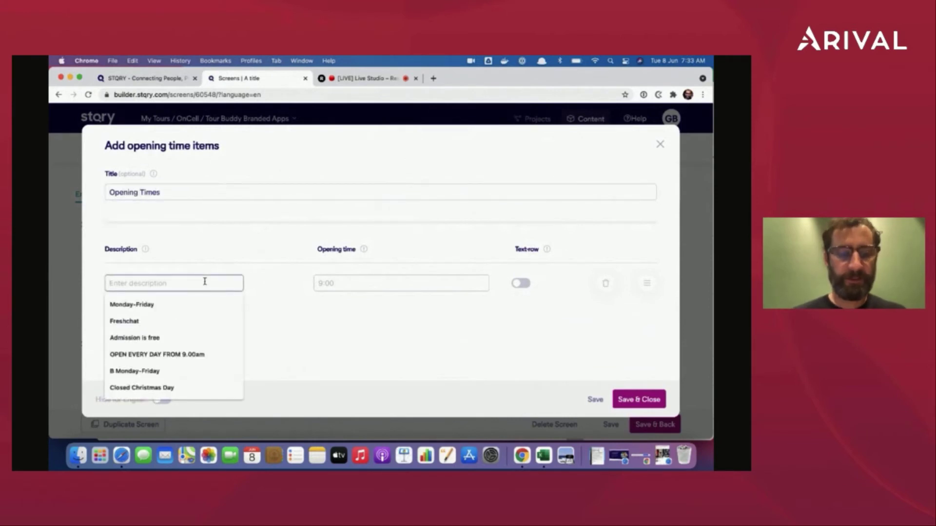
{"action": "left_click", "coordinate": [180, 305]}
{"action": "left_click", "coordinate": [321, 284]}
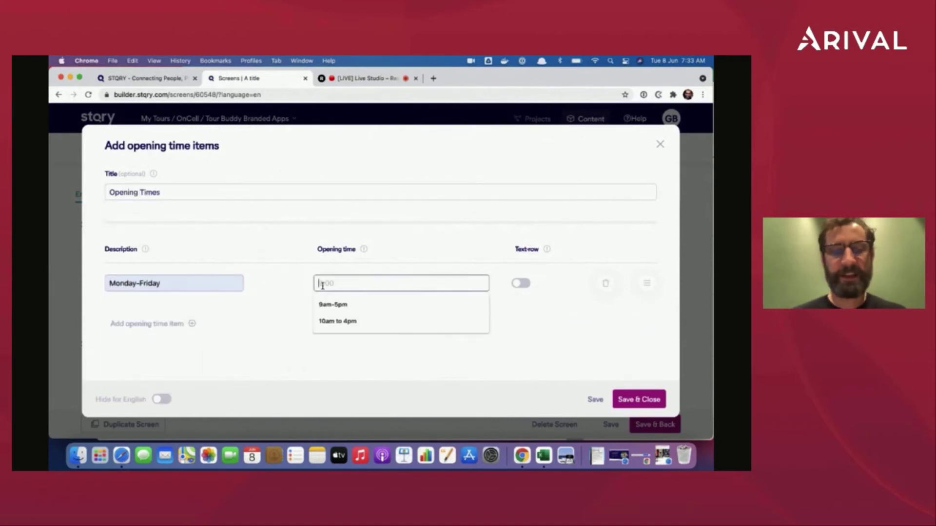
{"action": "left_click", "coordinate": [330, 303]}
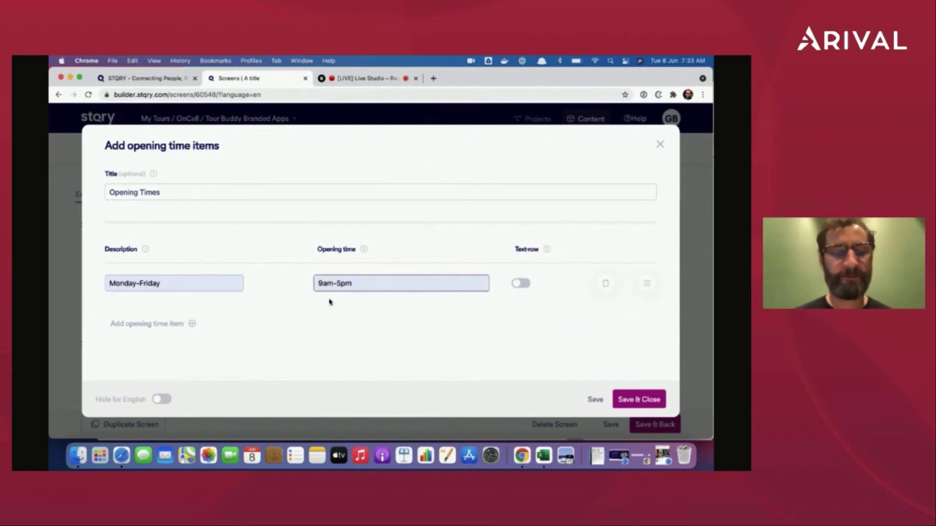
Add a second opening time item with the description "Sat" and the time "11am-5pm".
{"action": "left_click", "coordinate": [190, 324]}
{"action": "triple_click", "coordinate": [171, 309]}
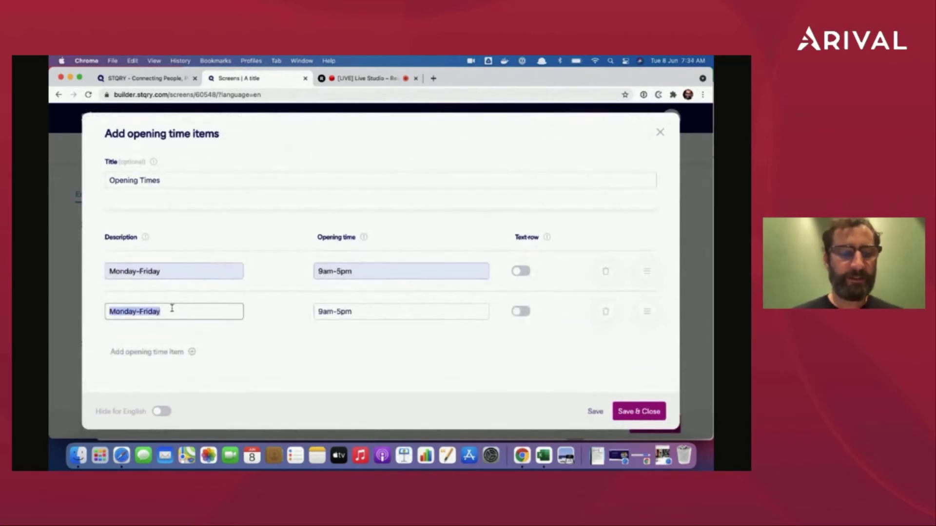
{"action": "type", "text": "Sat"}
{"action": "key", "text": "Tab"}
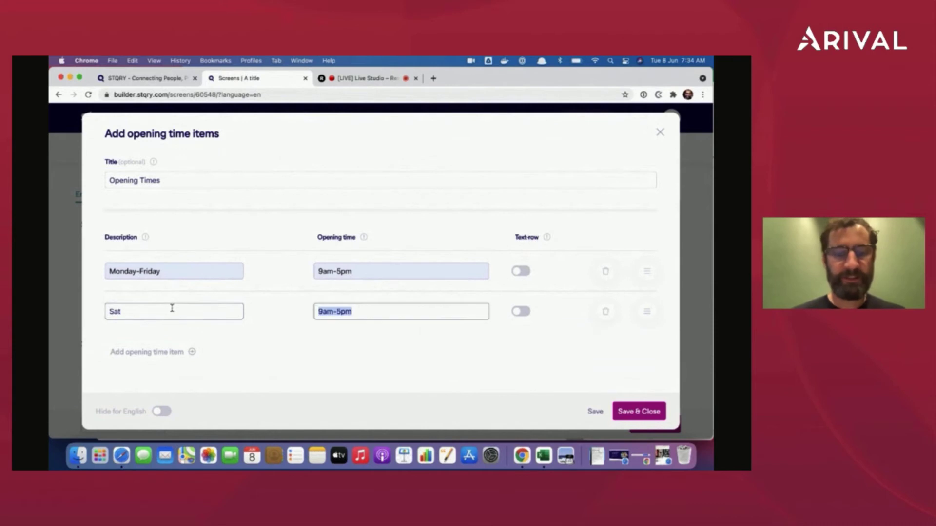
{"action": "key", "text": "Right"}
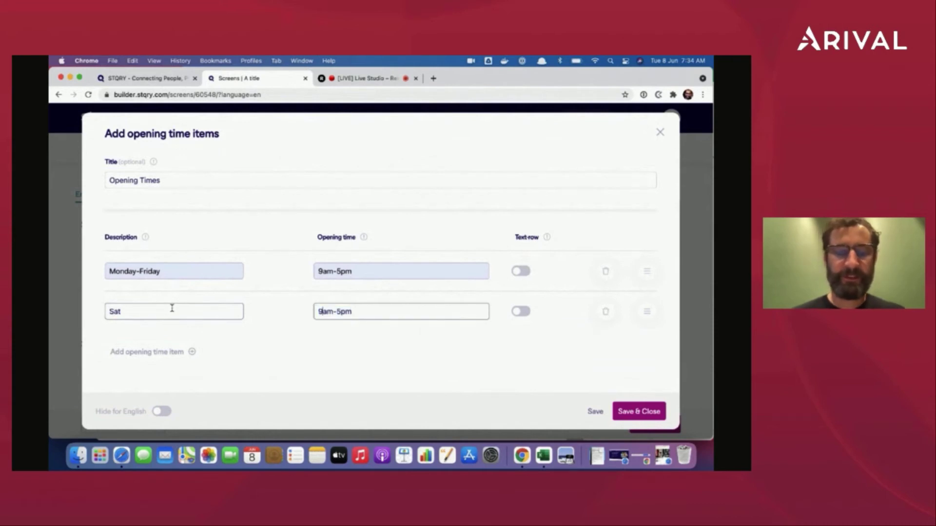
{"action": "key", "text": "BackSpace"}
{"action": "type", "text": "11"}
Add a third opening time item as a text row reading "Closed Christmas Day".
{"action": "left_click", "coordinate": [125, 351]}
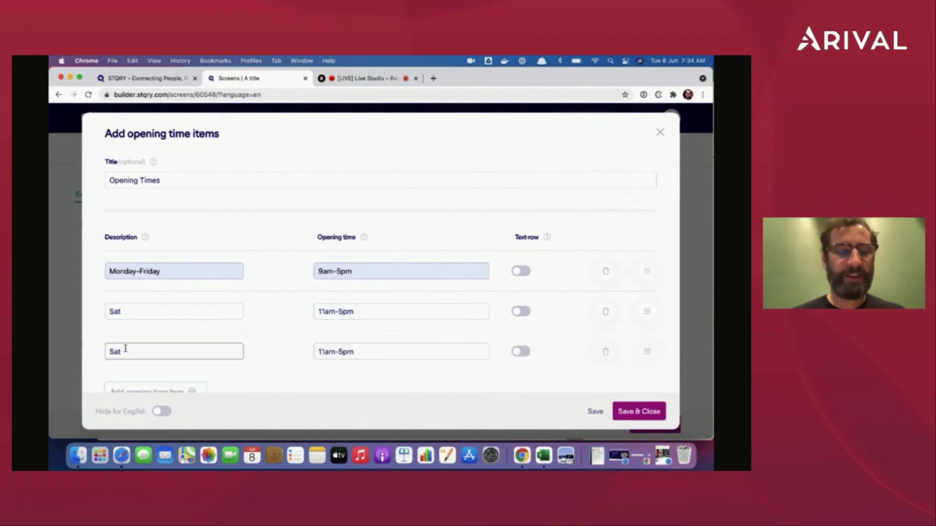
{"action": "left_click", "coordinate": [521, 352]}
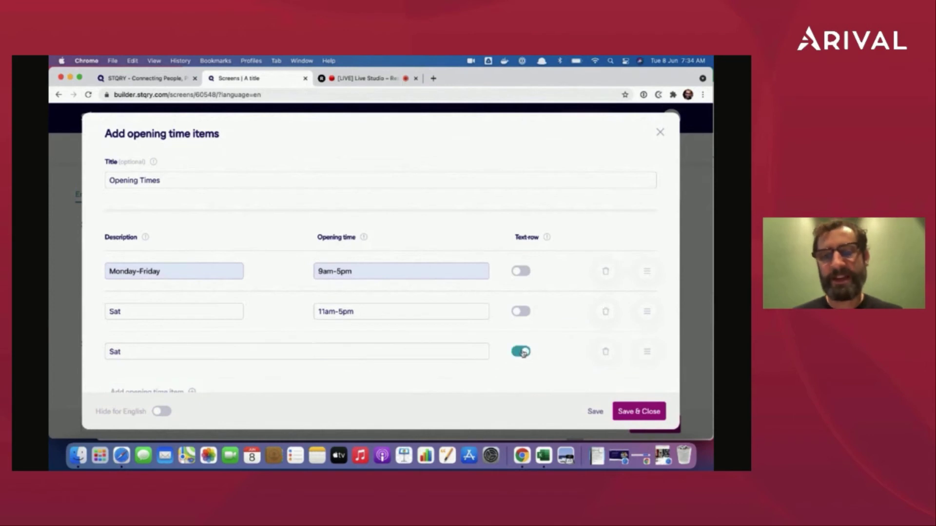
{"action": "double_click", "coordinate": [257, 351]}
{"action": "type", "text": "Closedd"}
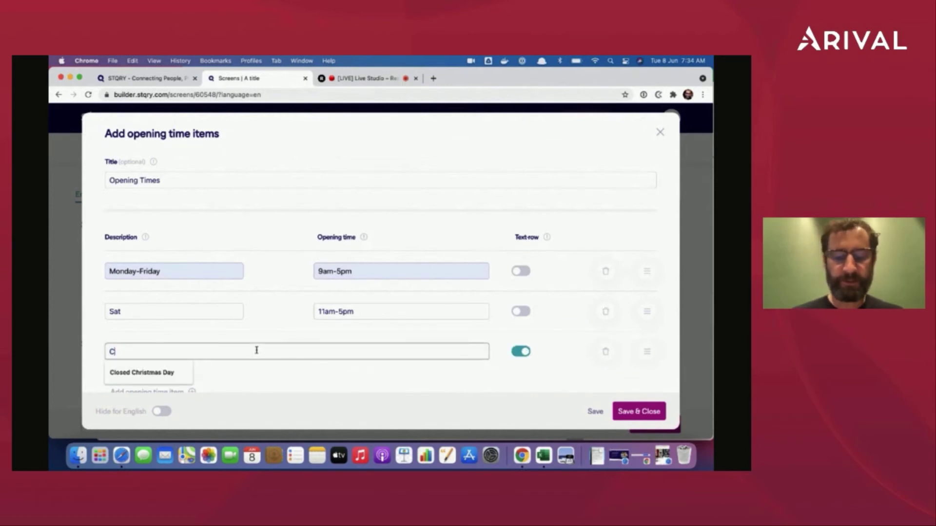
{"action": "key", "text": "BackSpace"}
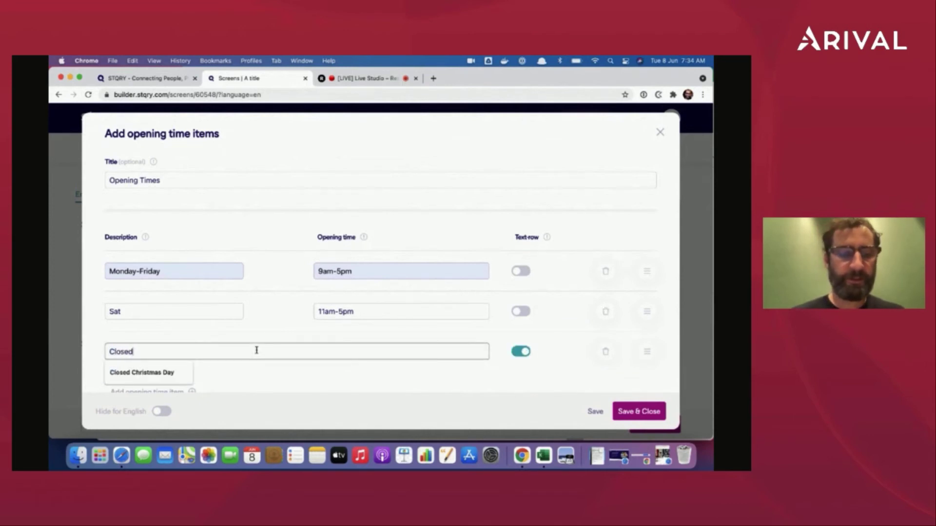
{"action": "left_click", "coordinate": [181, 378]}
Change the second opening time item's description to "Sat-Sun" and save the opening times section.
{"action": "left_click", "coordinate": [164, 316]}
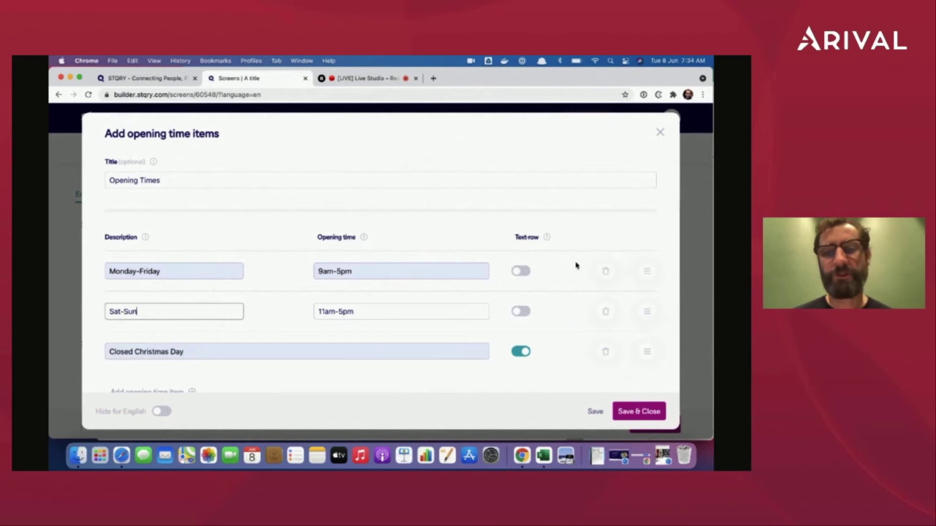
{"action": "scroll", "coordinate": [576, 266], "scroll_direction": "down", "scroll_amount": 3}
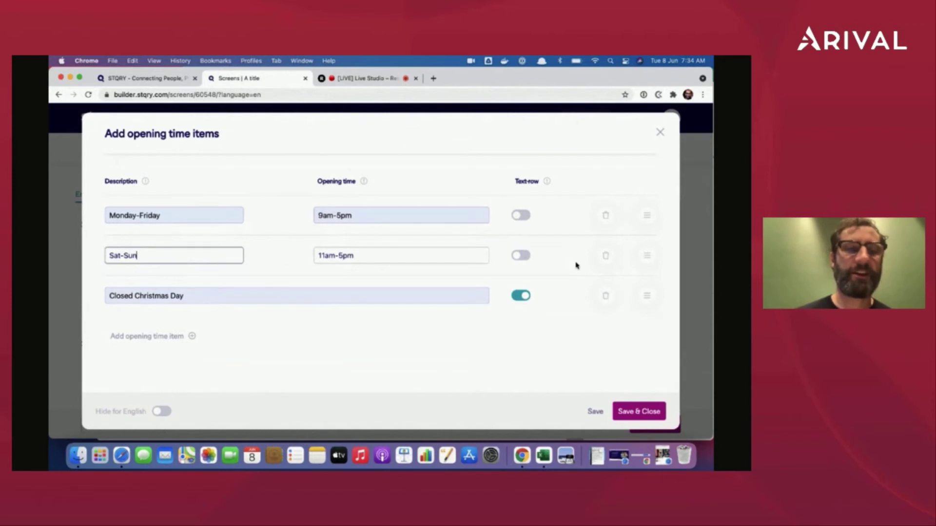
{"action": "scroll", "coordinate": [576, 265], "scroll_direction": "up", "scroll_amount": 3}
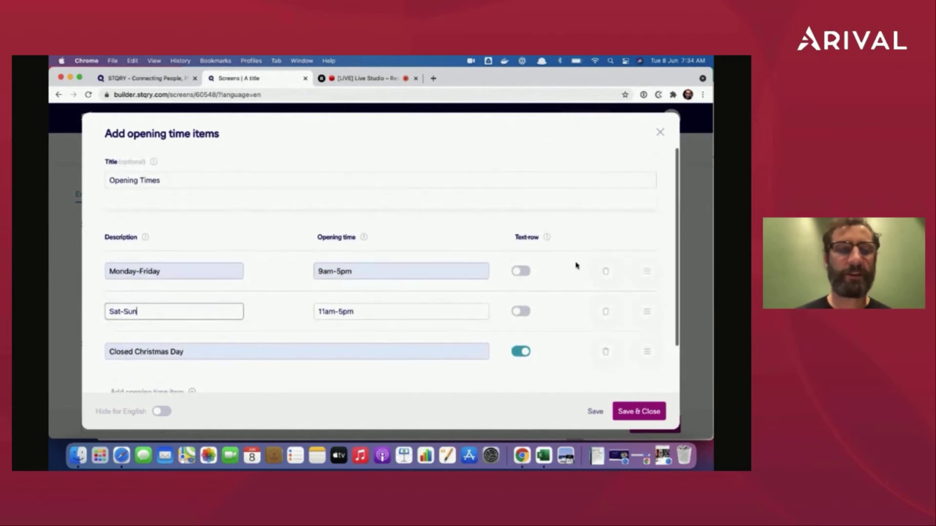
{"action": "scroll", "coordinate": [576, 265], "scroll_direction": "down", "scroll_amount": 3}
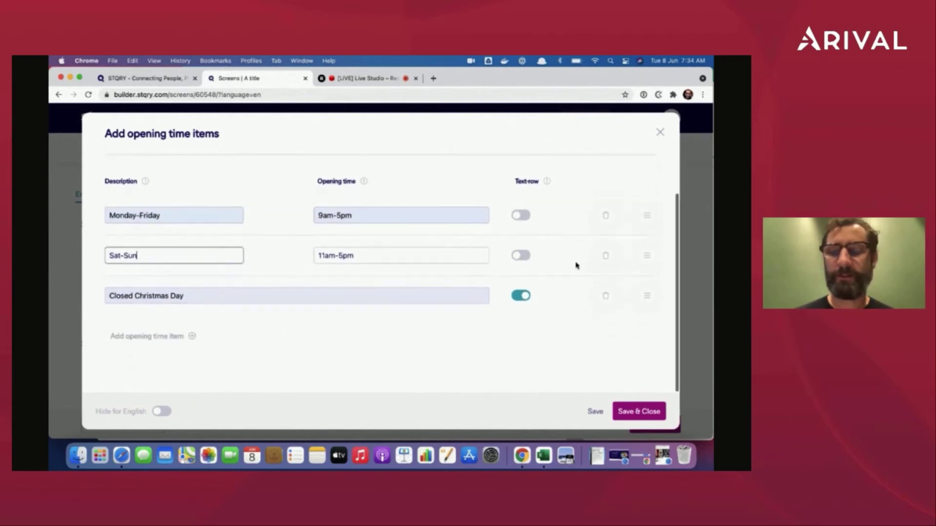
{"action": "left_click", "coordinate": [636, 412]}
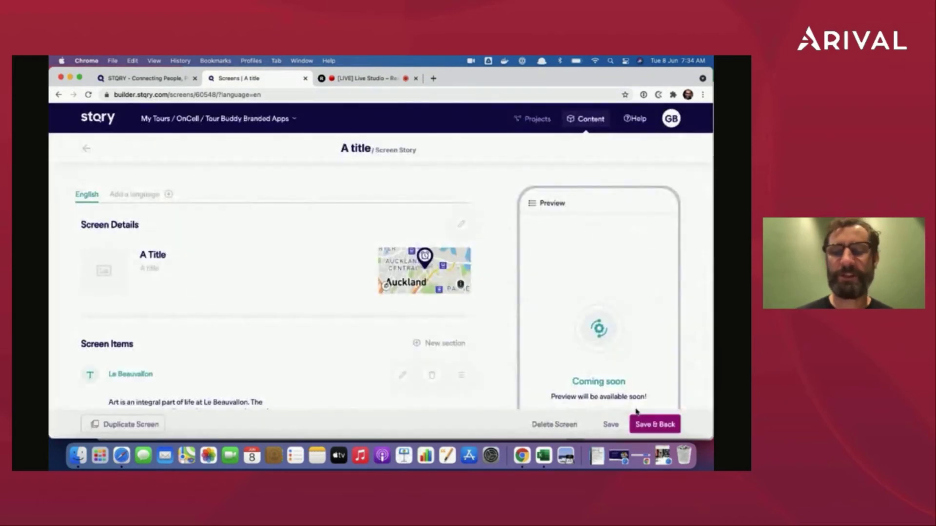
Add a media gallery section below the Opening Times section.
{"action": "scroll", "coordinate": [268, 373], "scroll_direction": "down", "scroll_amount": 10}
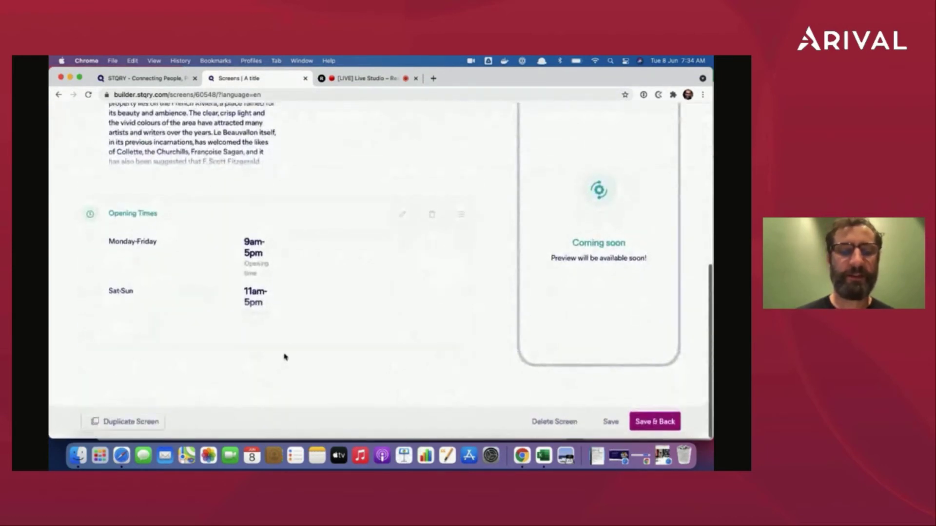
{"action": "left_click", "coordinate": [287, 351]}
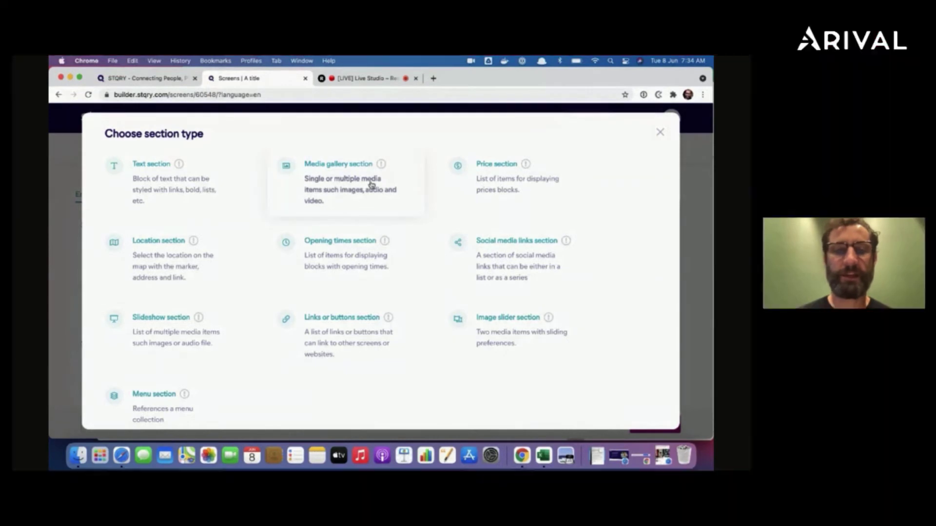
{"action": "left_click", "coordinate": [371, 184]}
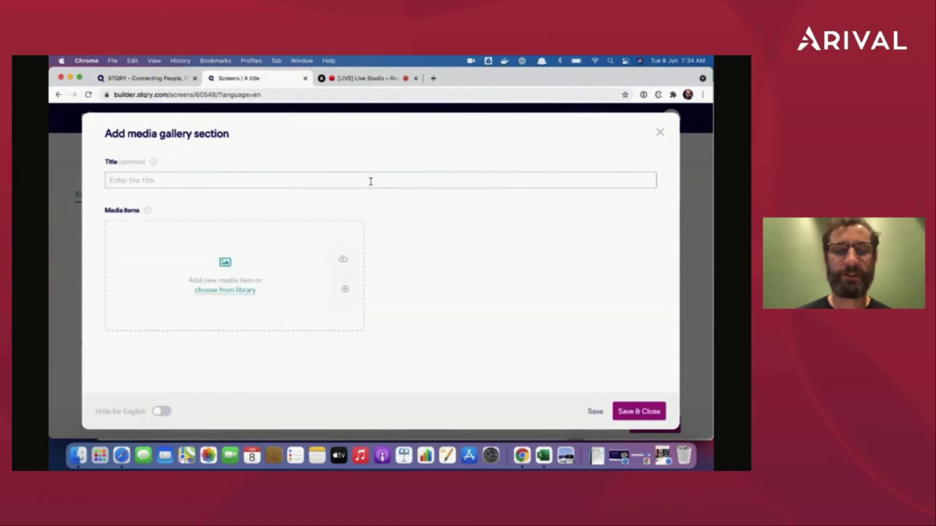
Select the black-and-white and the colour photo of the building from the media library for the gallery.
{"action": "left_click", "coordinate": [344, 292]}
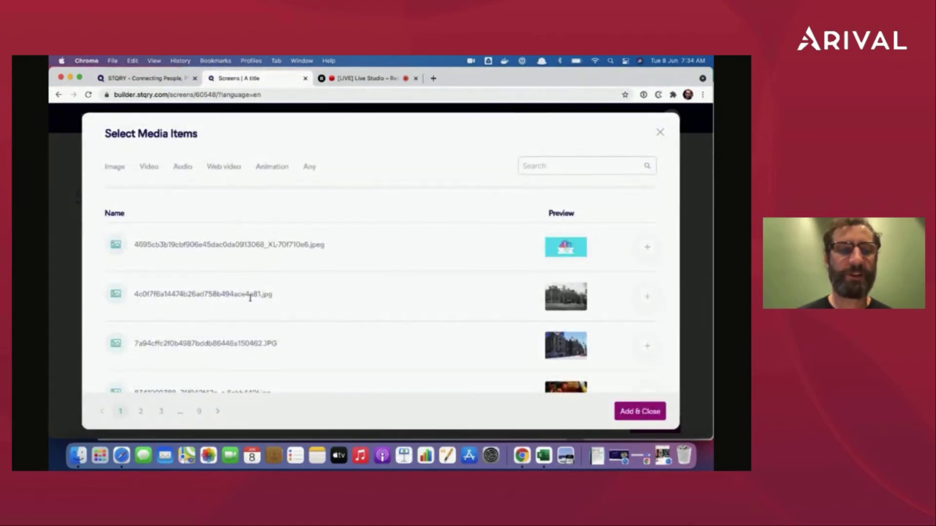
{"action": "scroll", "coordinate": [453, 342], "scroll_direction": "down", "scroll_amount": 5}
{"action": "scroll", "coordinate": [453, 342], "scroll_direction": "up", "scroll_amount": 5}
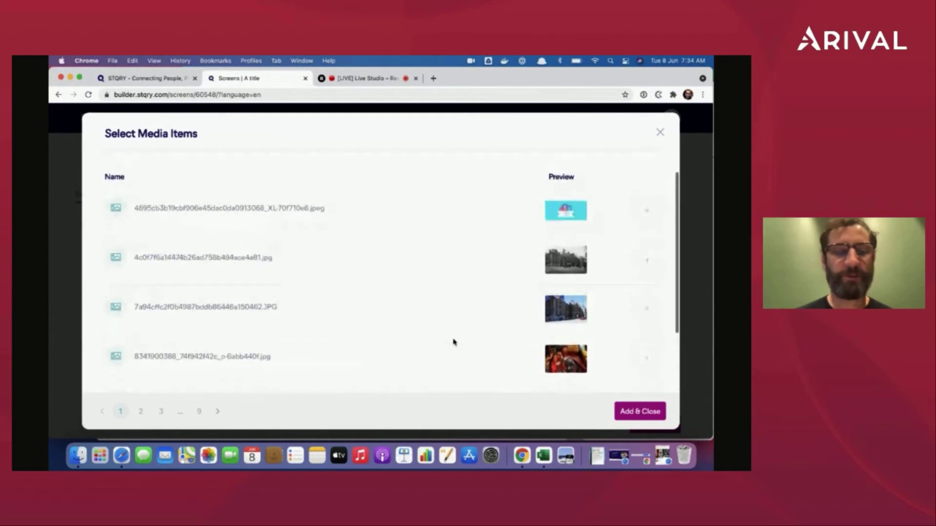
{"action": "left_click", "coordinate": [649, 269]}
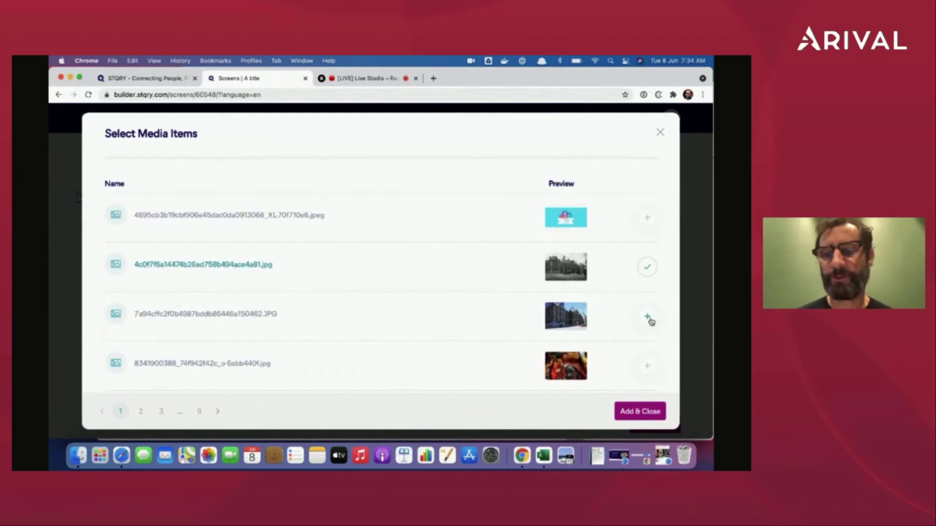
{"action": "left_click", "coordinate": [648, 318]}
{"action": "scroll", "coordinate": [651, 321], "scroll_direction": "down", "scroll_amount": 4}
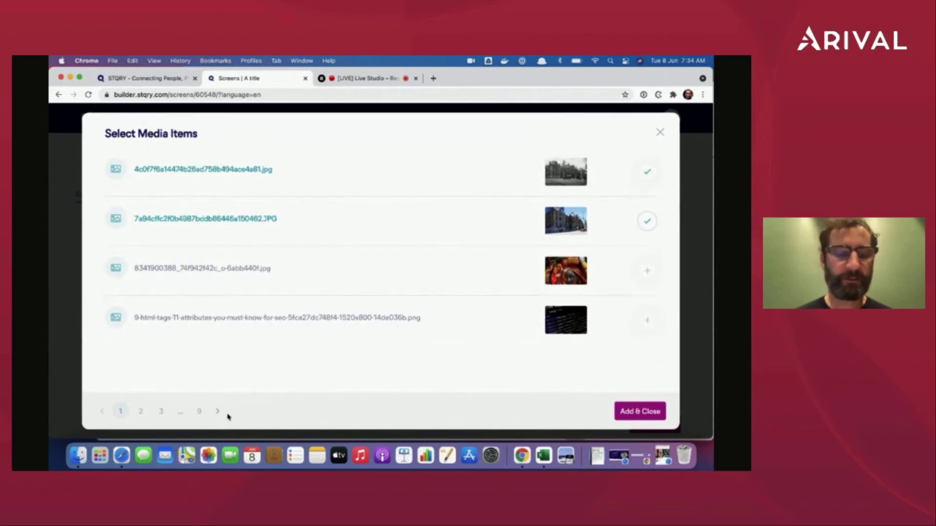
Select download-bfb9d729.jpeg on the media library's third page as well and add the selected images to the gallery.
{"action": "left_click", "coordinate": [161, 412]}
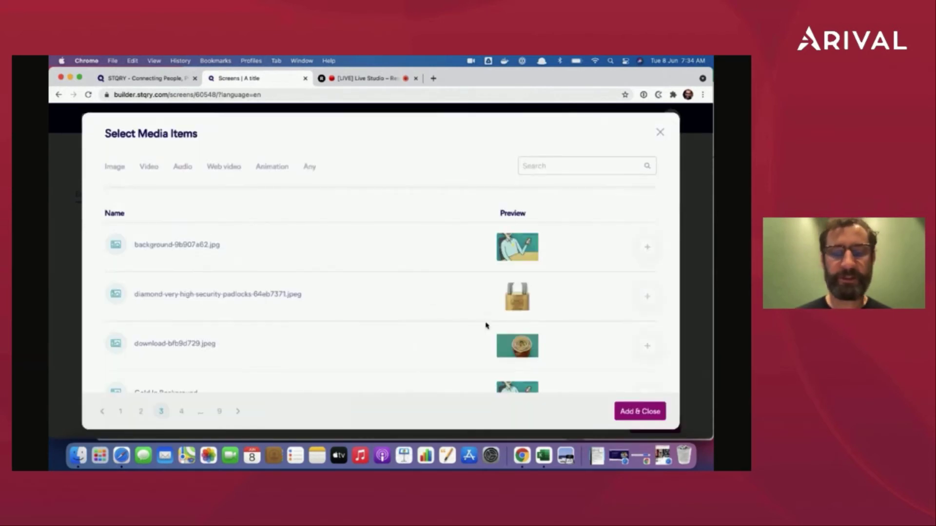
{"action": "scroll", "coordinate": [613, 331], "scroll_direction": "down", "scroll_amount": 2}
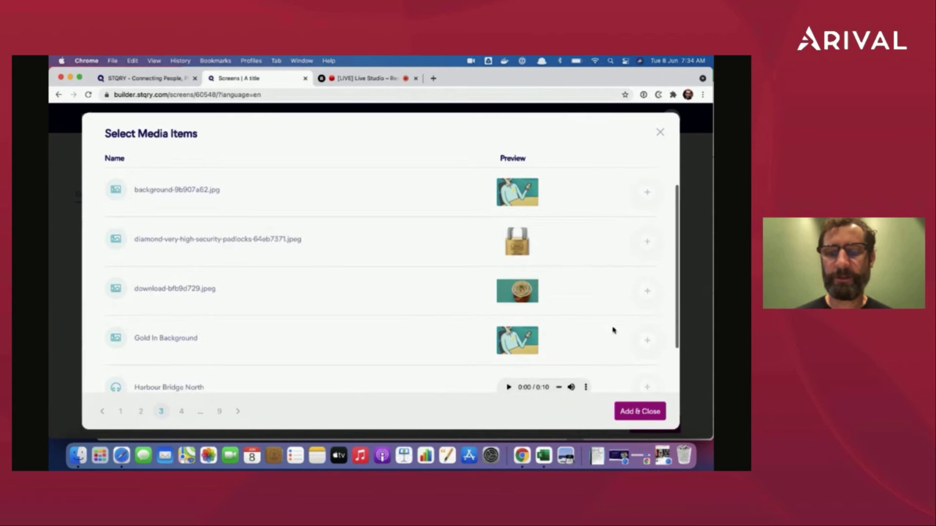
{"action": "left_click", "coordinate": [647, 291]}
{"action": "left_click", "coordinate": [644, 411]}
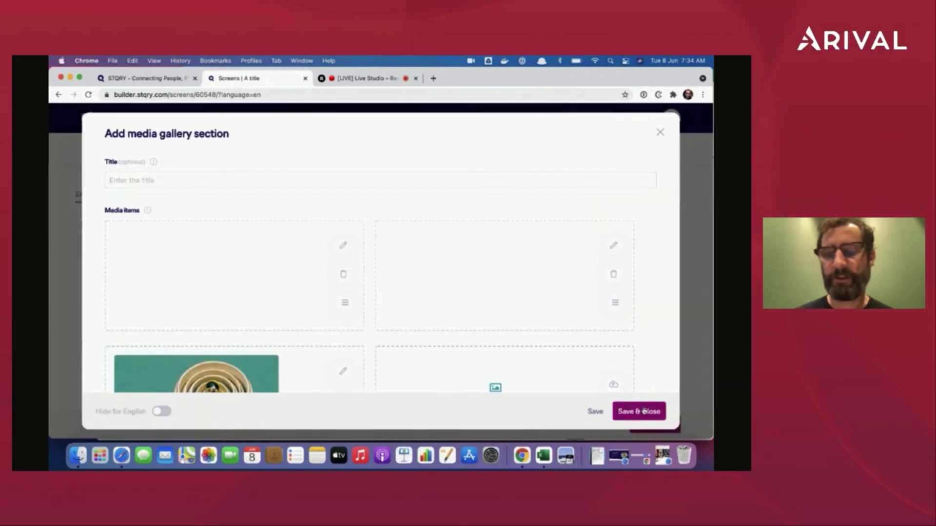
Reorder the gallery so the colour building photo comes before the black-and-white one.
{"action": "scroll", "coordinate": [490, 340], "scroll_direction": "down", "scroll_amount": 5}
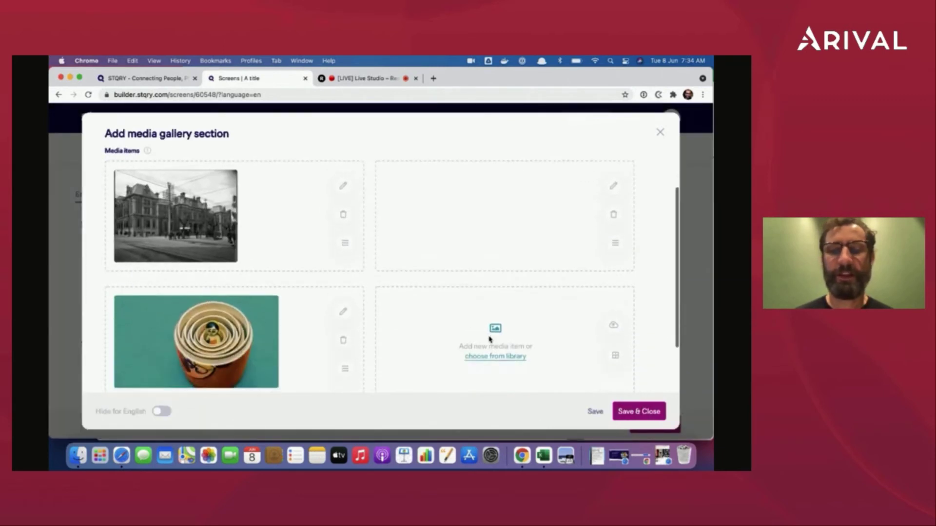
{"action": "scroll", "coordinate": [381, 324], "scroll_direction": "up", "scroll_amount": 2}
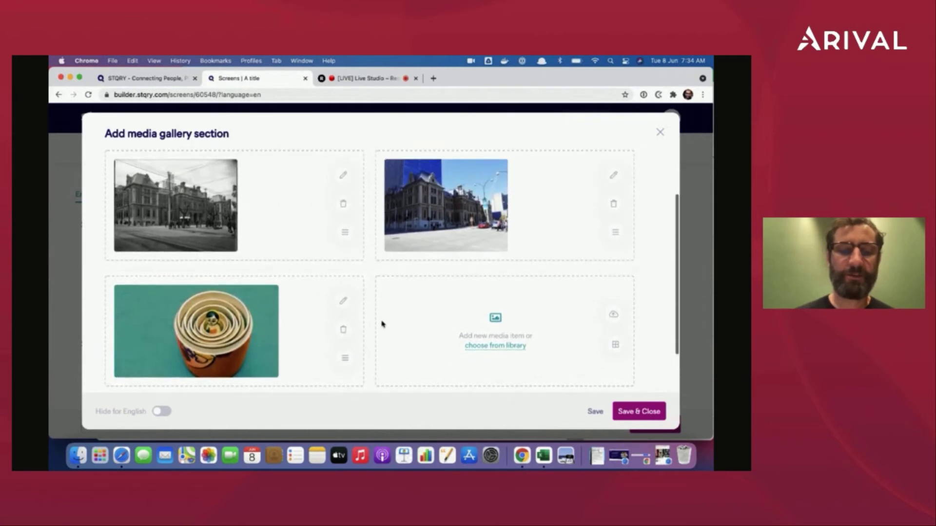
{"action": "left_click_drag", "start_coordinate": [346, 236], "coordinate": [499, 253]}
{"action": "scroll", "coordinate": [430, 301], "scroll_direction": "up", "scroll_amount": 3}
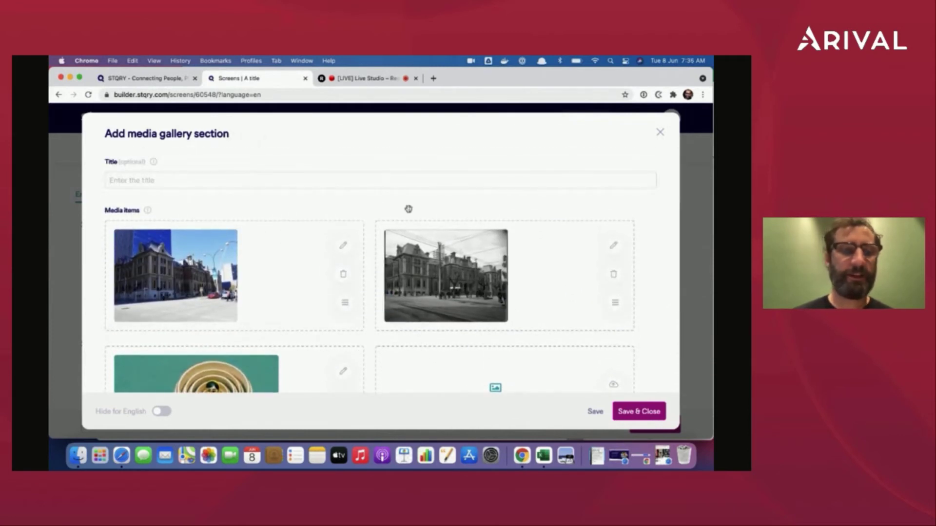
Title the media gallery section "Pictures" and save it.
{"action": "left_click", "coordinate": [381, 174]}
{"action": "type", "text": "Picutut"}
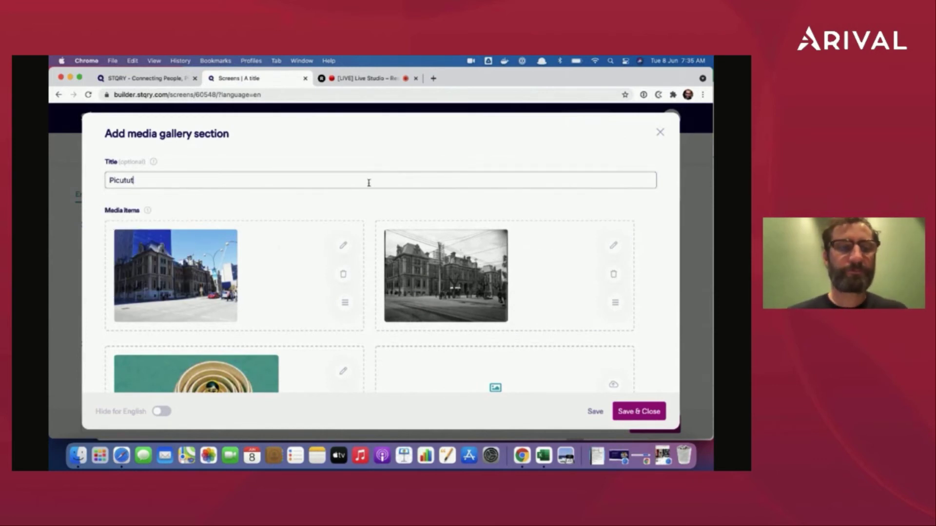
{"action": "type", "text": "es"}
{"action": "key", "text": "super+a"}
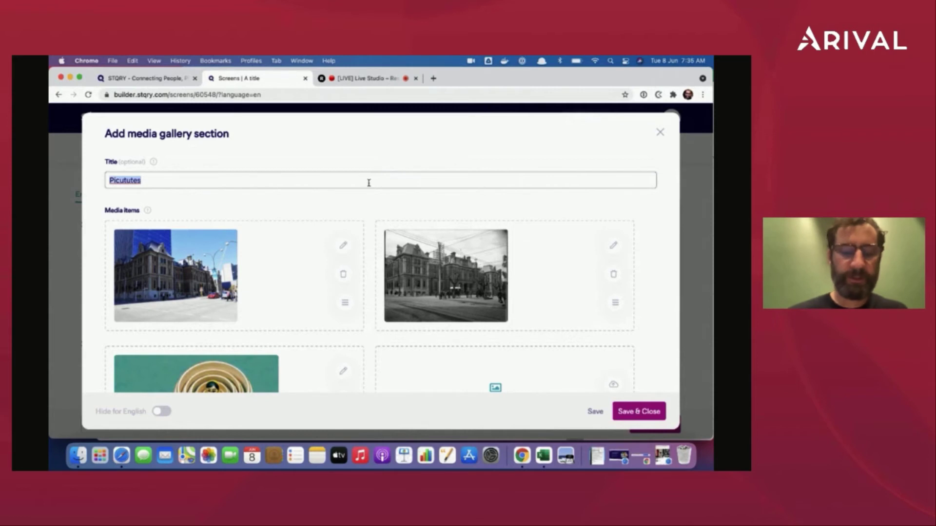
{"action": "type", "text": "Pict"}
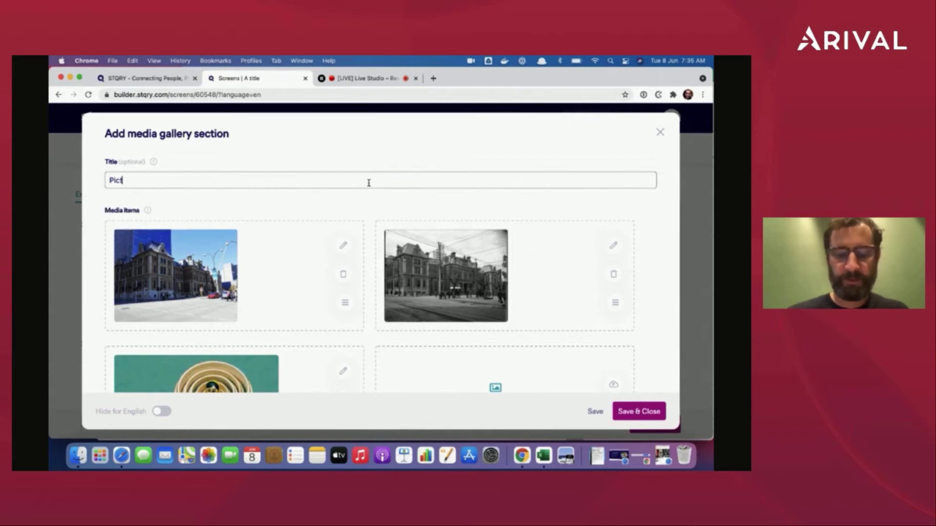
{"action": "left_click", "coordinate": [641, 411]}
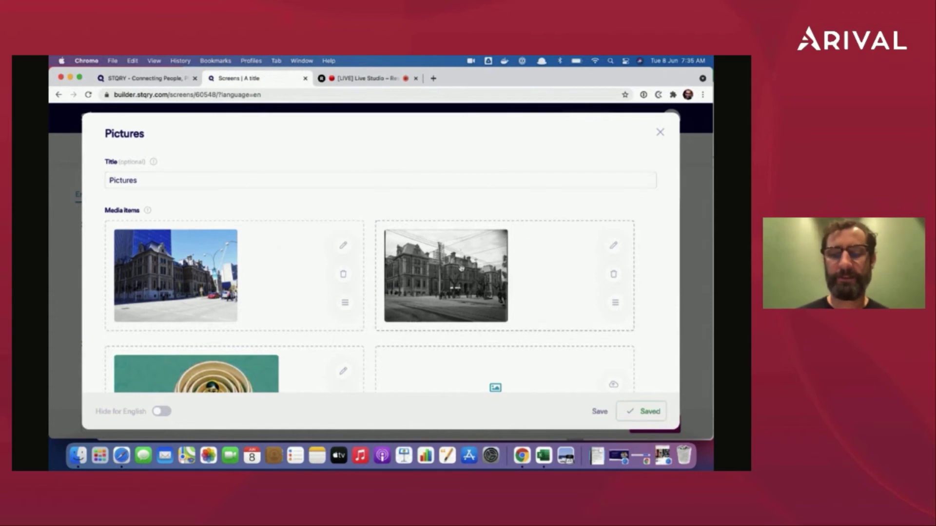
Add an image slider section below the Pictures gallery.
{"action": "scroll", "coordinate": [461, 269], "scroll_direction": "down", "scroll_amount": 5}
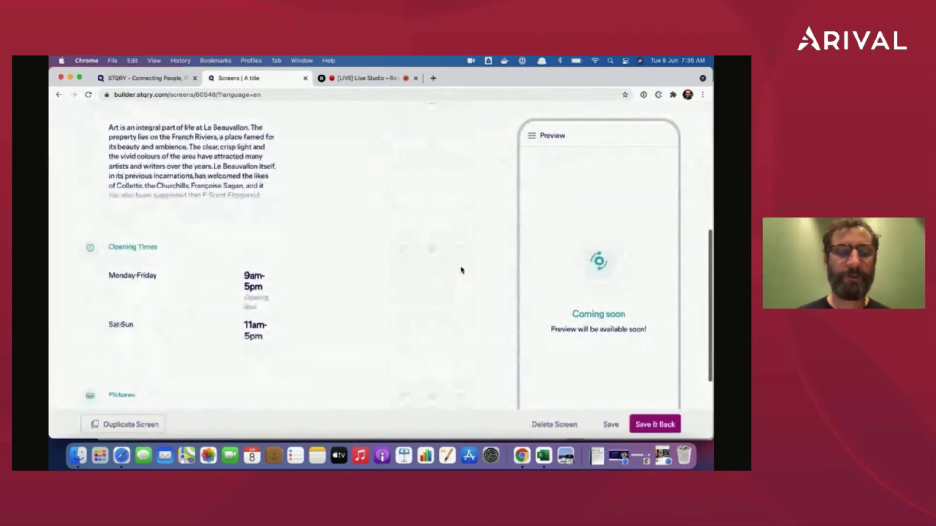
{"action": "scroll", "coordinate": [297, 277], "scroll_direction": "down", "scroll_amount": 5}
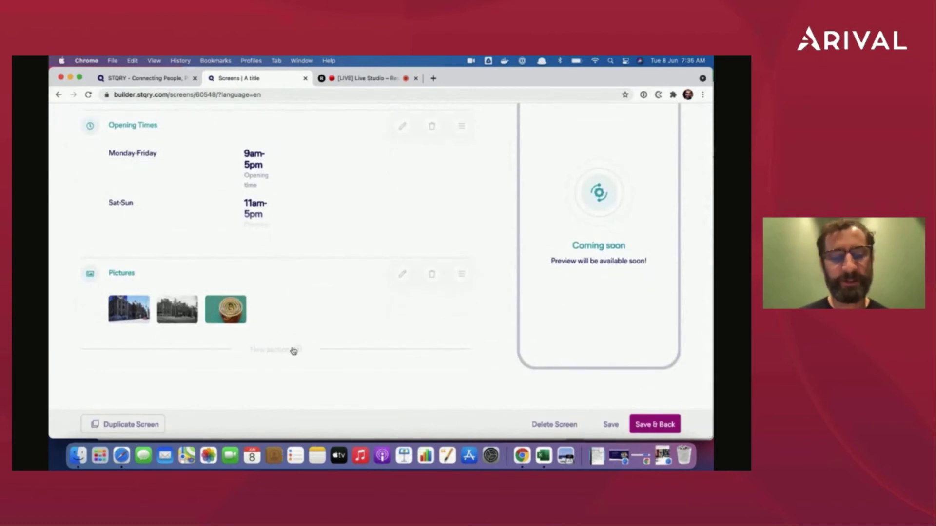
{"action": "left_click", "coordinate": [292, 350]}
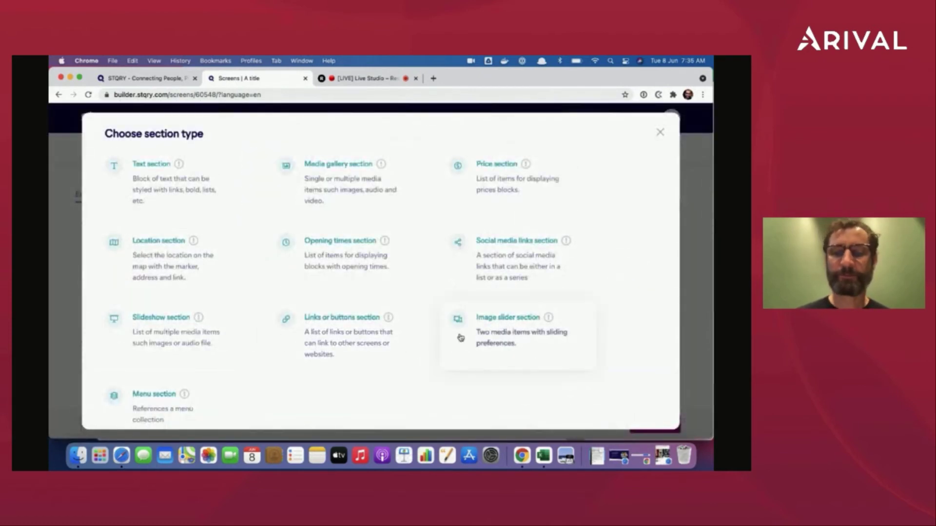
{"action": "left_click", "coordinate": [503, 328]}
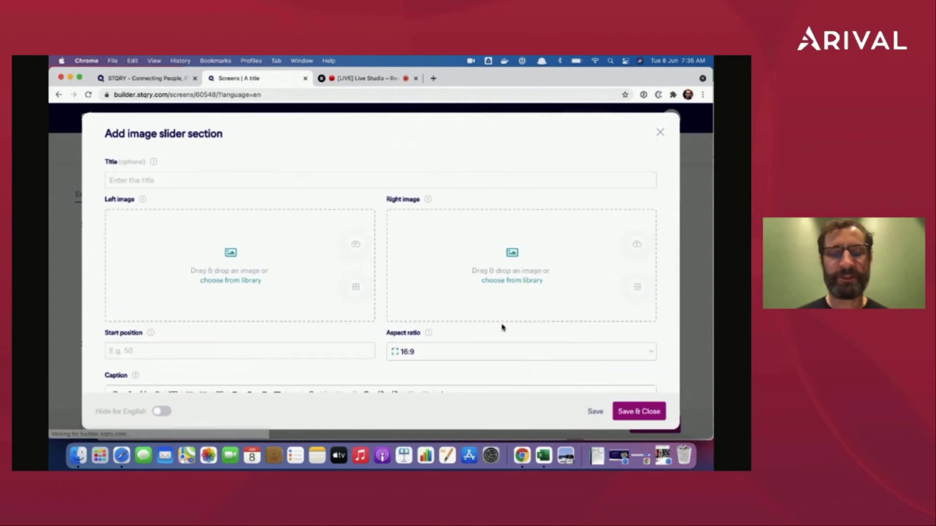
Choose the black-and-white building photo as the slider's left image and the colour building photo as its right image from the library.
{"action": "left_click", "coordinate": [355, 287]}
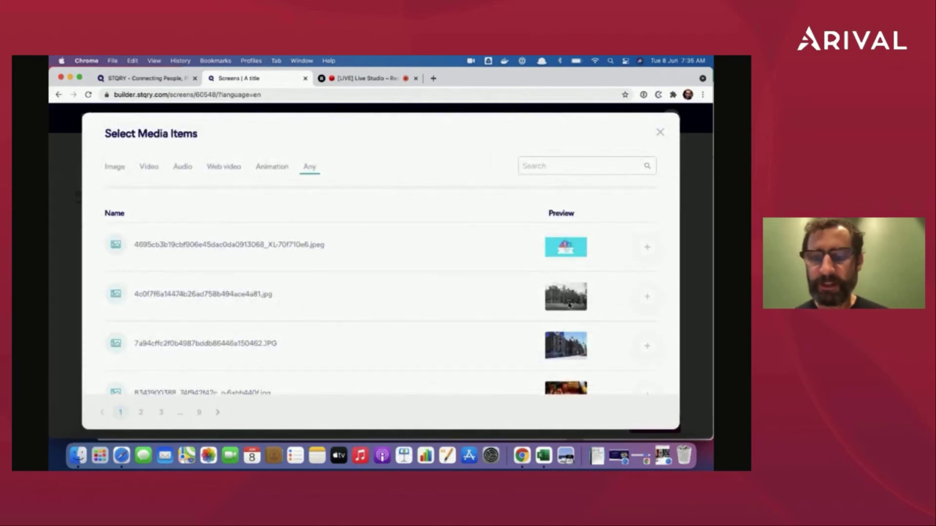
{"action": "left_click", "coordinate": [647, 296]}
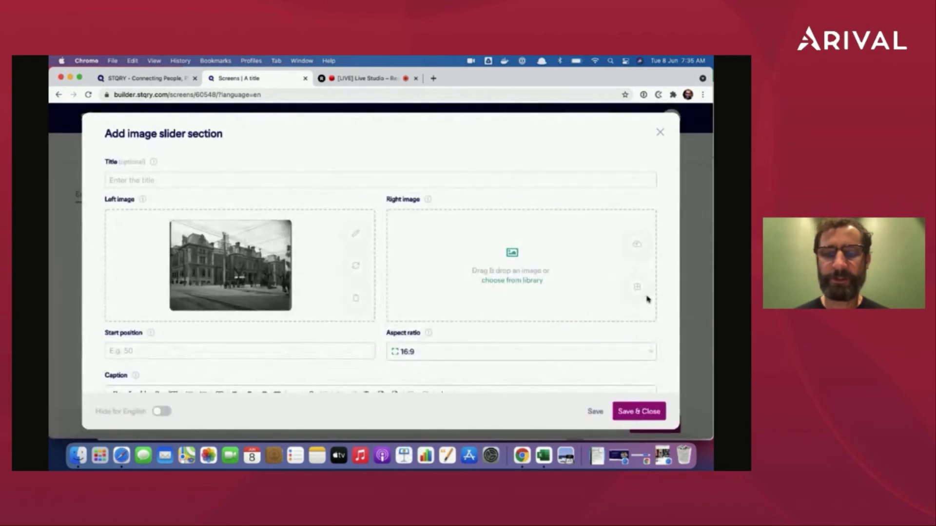
{"action": "left_click", "coordinate": [638, 287]}
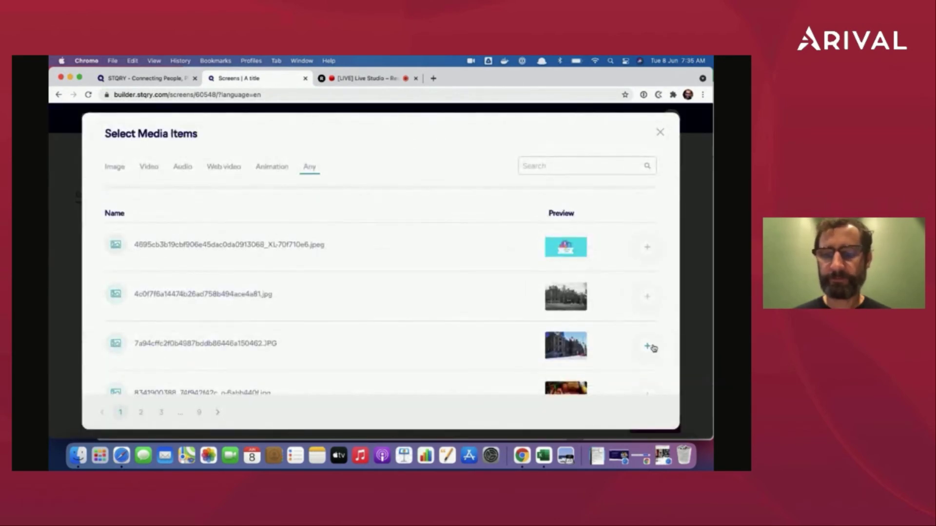
{"action": "left_click", "coordinate": [647, 347]}
Set the image slider's start position to 50.
{"action": "scroll", "coordinate": [411, 314], "scroll_direction": "down", "scroll_amount": 3}
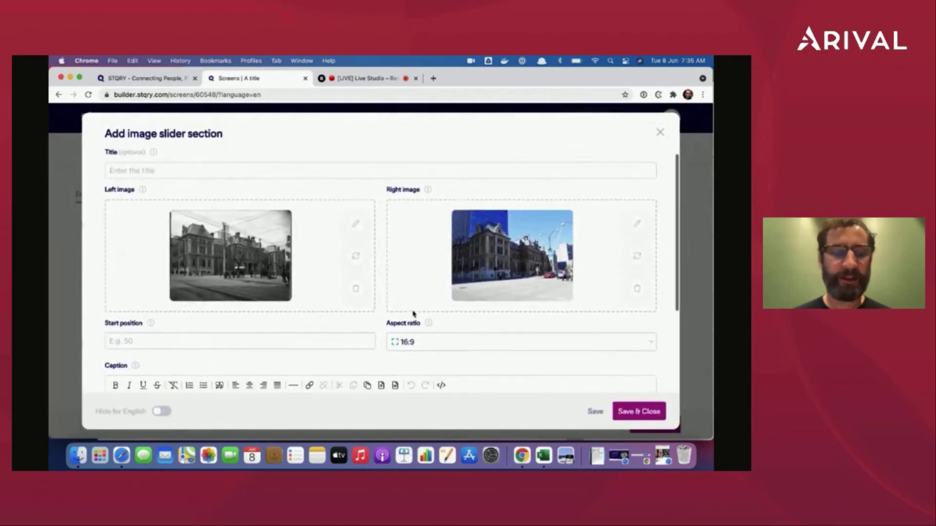
{"action": "left_click", "coordinate": [275, 288]}
{"action": "type", "text": "50"}
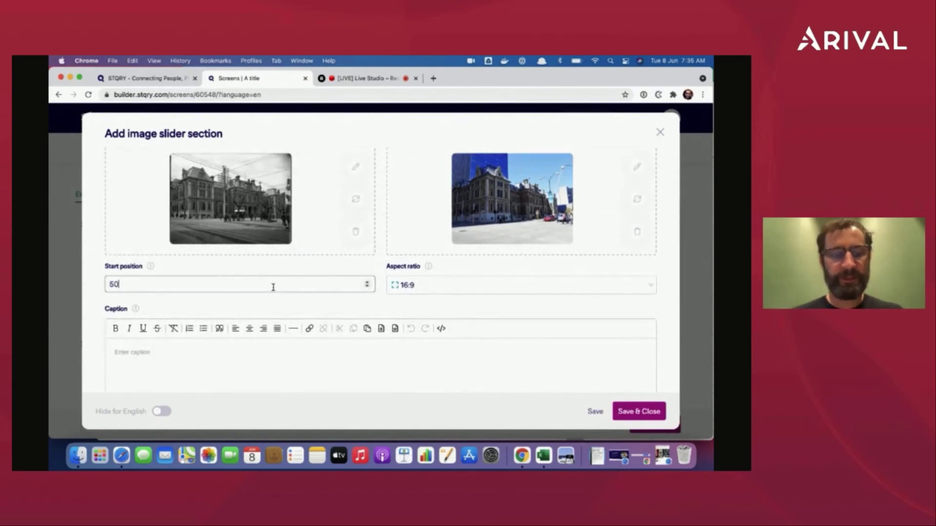
Set the image slider's aspect ratio to 4:3 and save and close the section.
{"action": "left_click", "coordinate": [455, 286]}
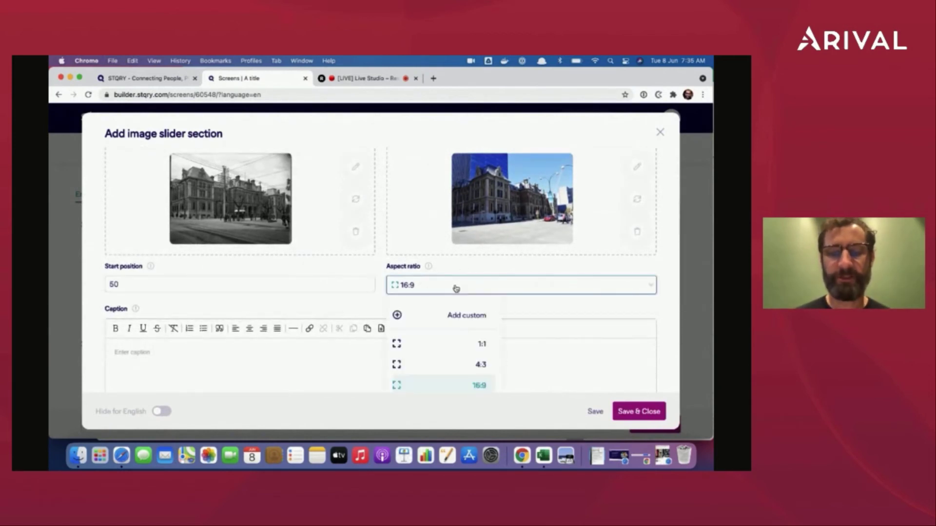
{"action": "left_click", "coordinate": [456, 371]}
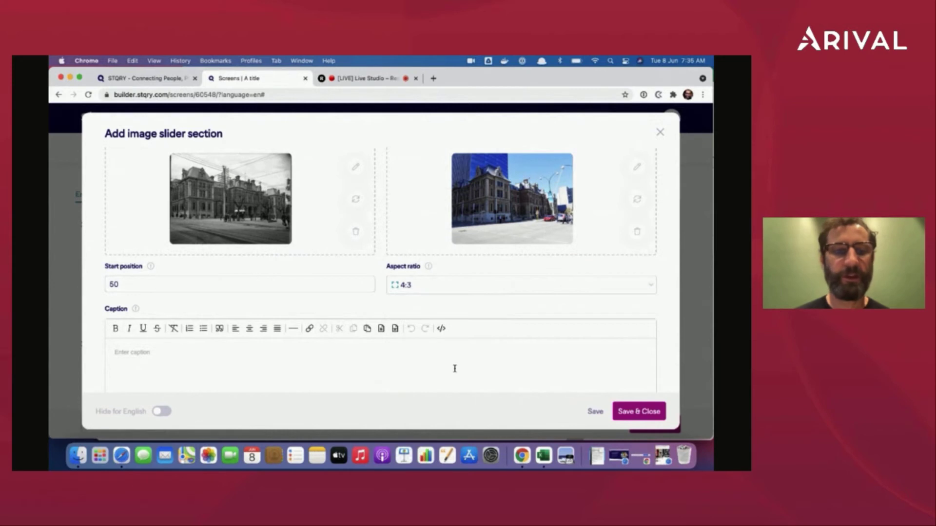
{"action": "left_click", "coordinate": [641, 413]}
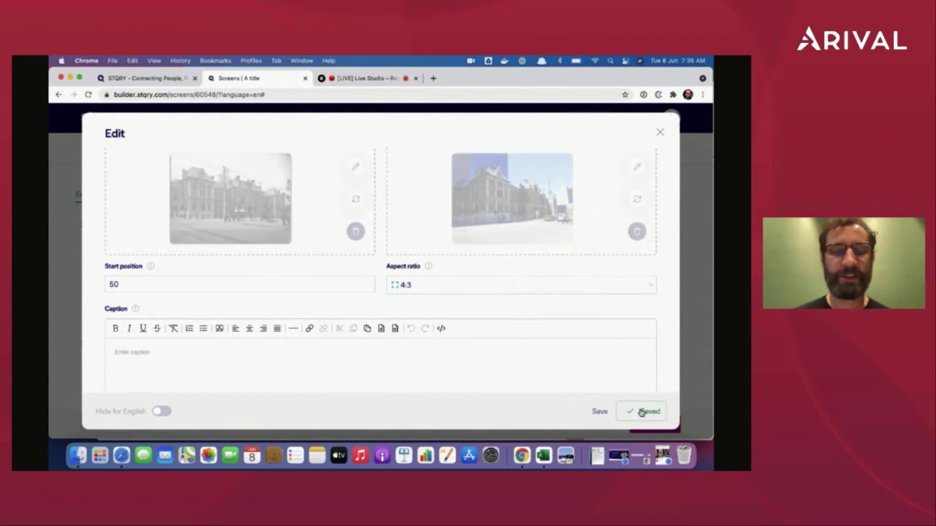
Review the sections on the Story screen from the text block to the image slider, and check which section types can be added.
{"action": "scroll", "coordinate": [450, 322], "scroll_direction": "down", "scroll_amount": 10}
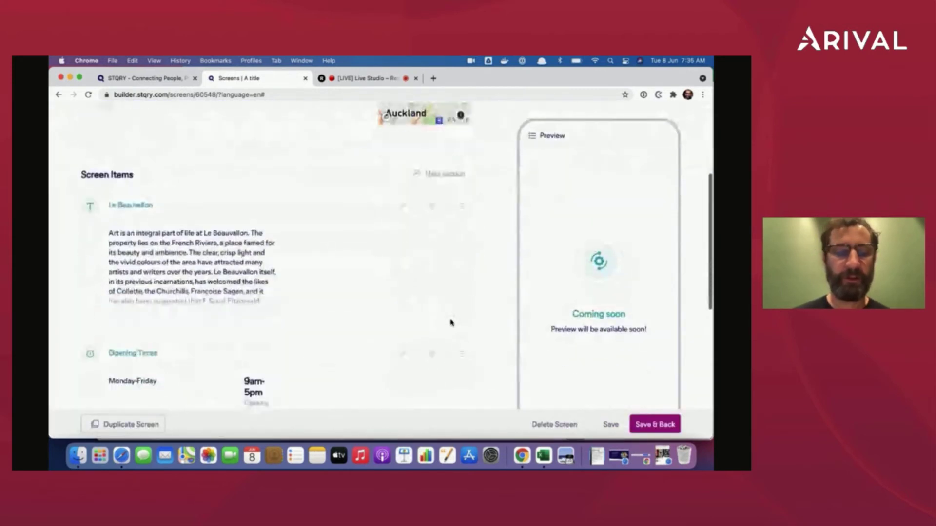
{"action": "scroll", "coordinate": [451, 321], "scroll_direction": "down", "scroll_amount": 1}
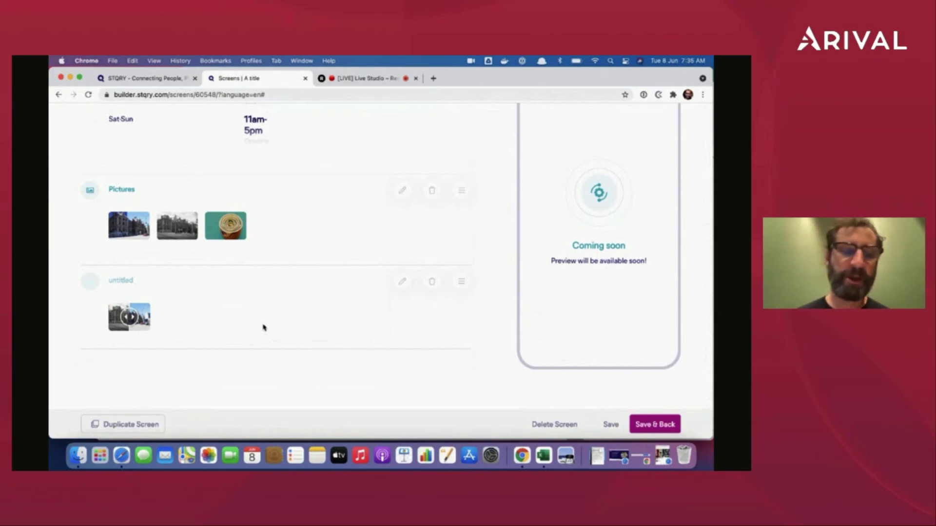
{"action": "scroll", "coordinate": [263, 327], "scroll_direction": "up", "scroll_amount": 15}
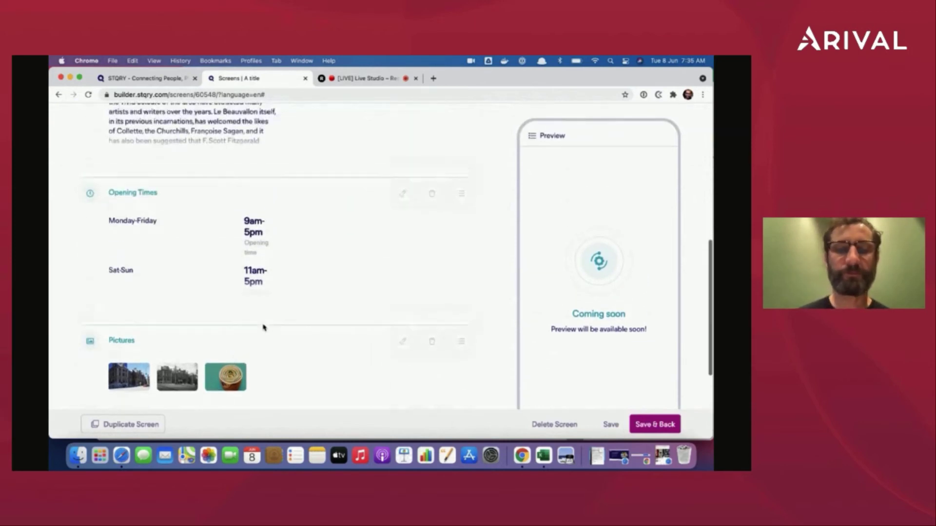
{"action": "scroll", "coordinate": [263, 327], "scroll_direction": "down", "scroll_amount": 15}
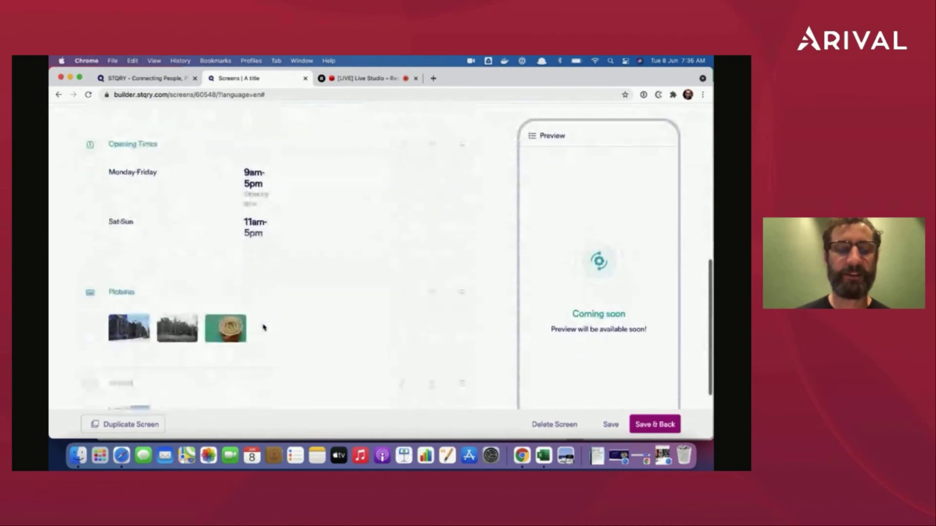
{"action": "left_click", "coordinate": [298, 351]}
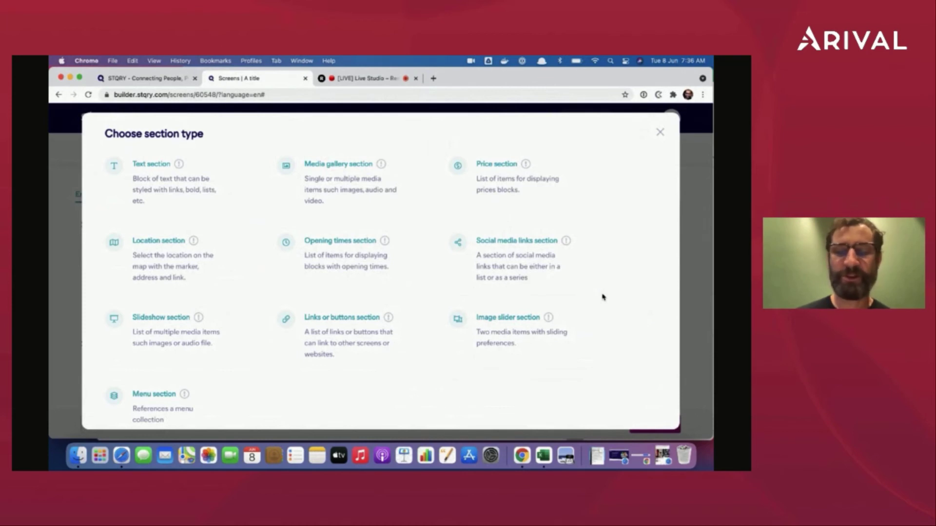
{"action": "left_click", "coordinate": [660, 134]}
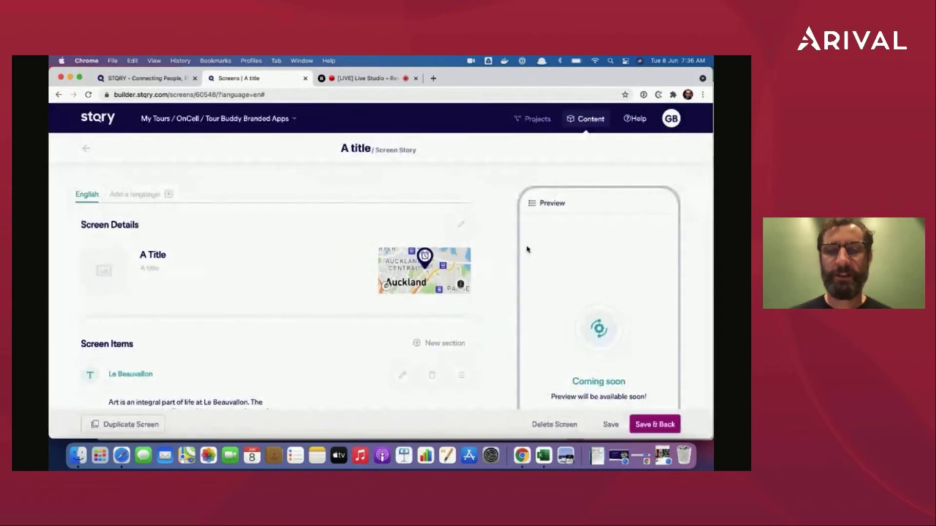
From Collections & Tours, switch to Tourism Auckland's Account by searching "auckl" and open the Auckland's Original Shoreline Walk tour.
{"action": "left_click", "coordinate": [580, 122]}
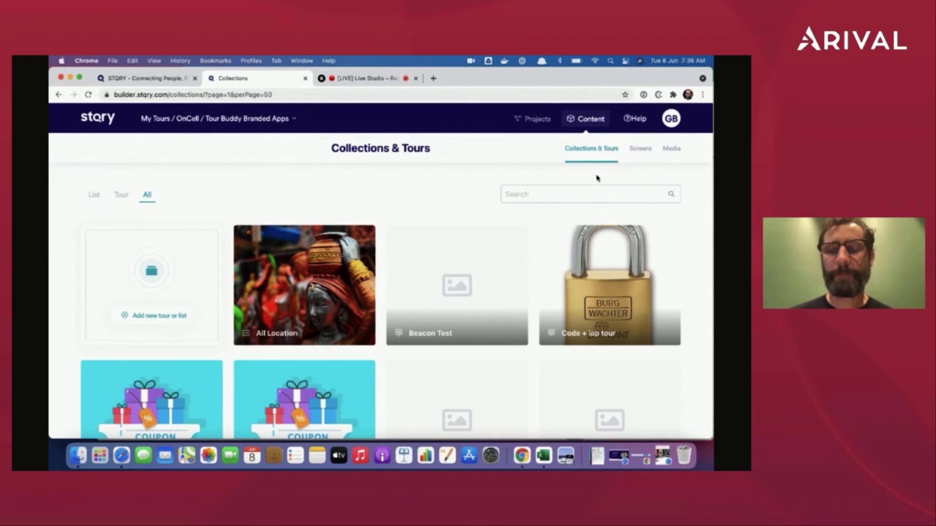
{"action": "scroll", "coordinate": [571, 239], "scroll_direction": "down", "scroll_amount": 2}
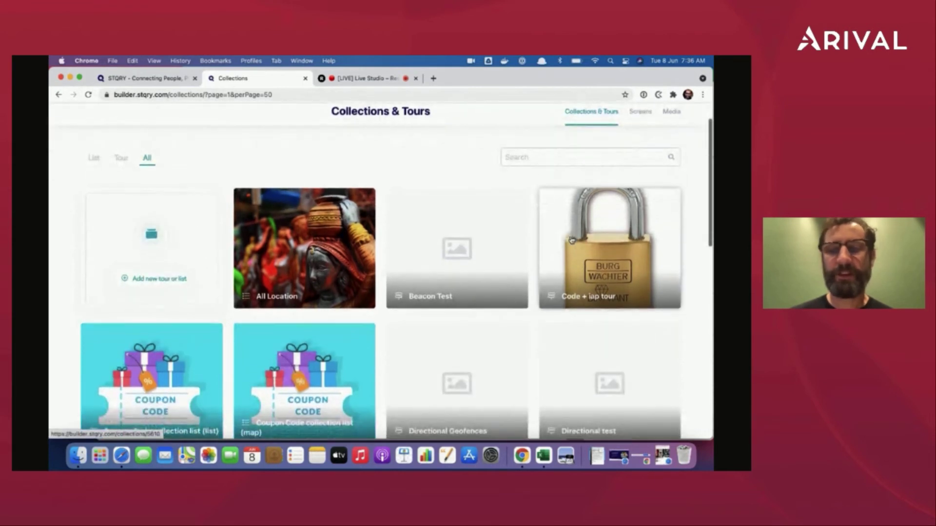
{"action": "scroll", "coordinate": [571, 239], "scroll_direction": "up", "scroll_amount": 2}
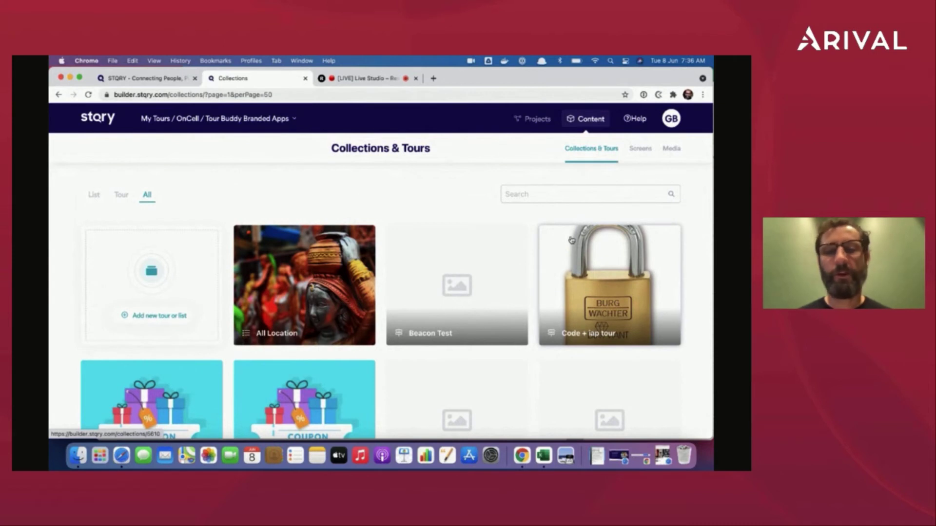
{"action": "left_click", "coordinate": [285, 122]}
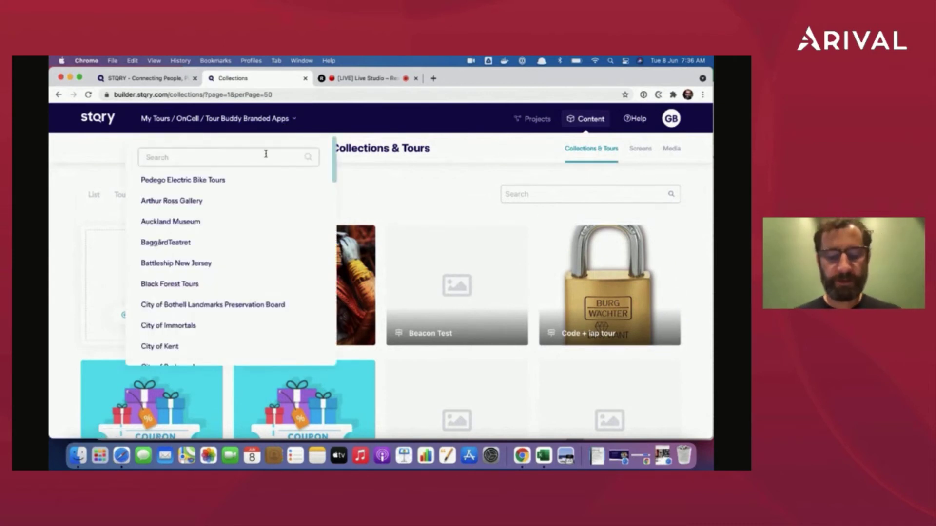
{"action": "type", "text": "auckl"}
{"action": "left_click", "coordinate": [224, 201]}
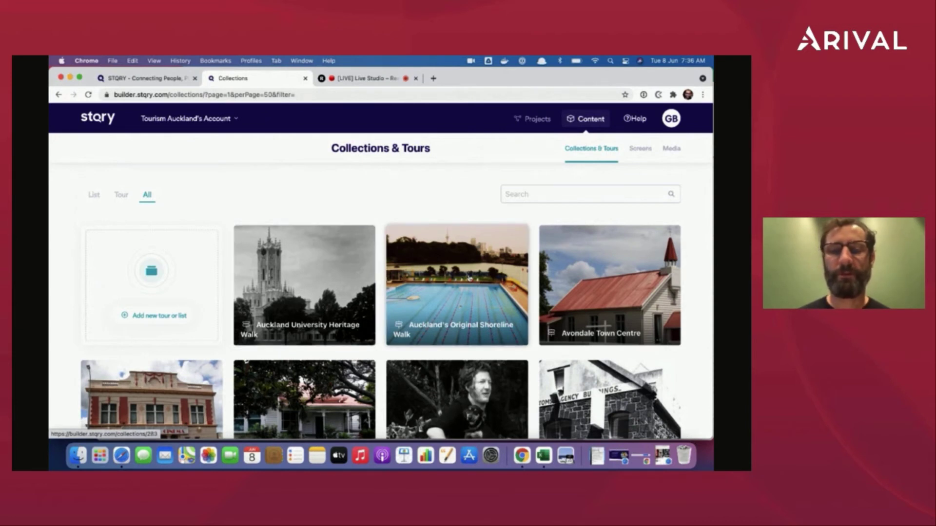
{"action": "left_click", "coordinate": [469, 278]}
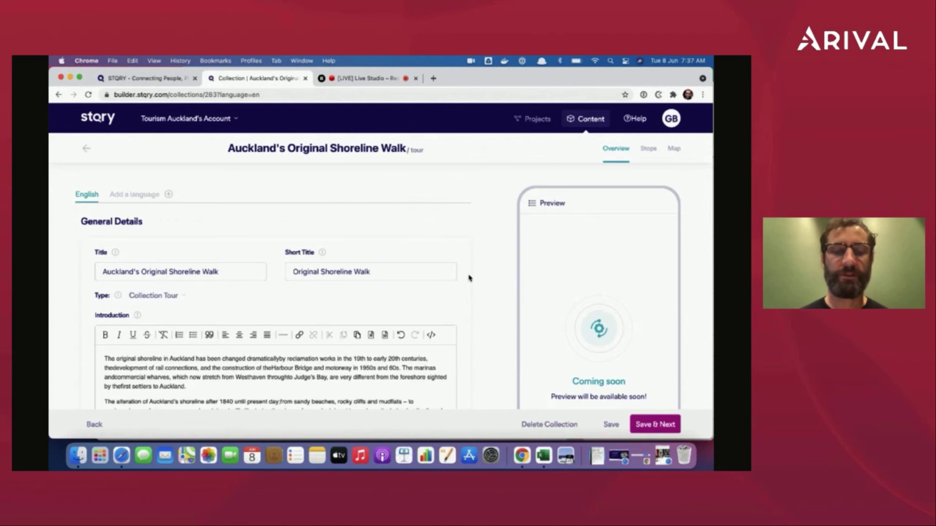
{"action": "scroll", "coordinate": [470, 279], "scroll_direction": "down", "scroll_amount": 2}
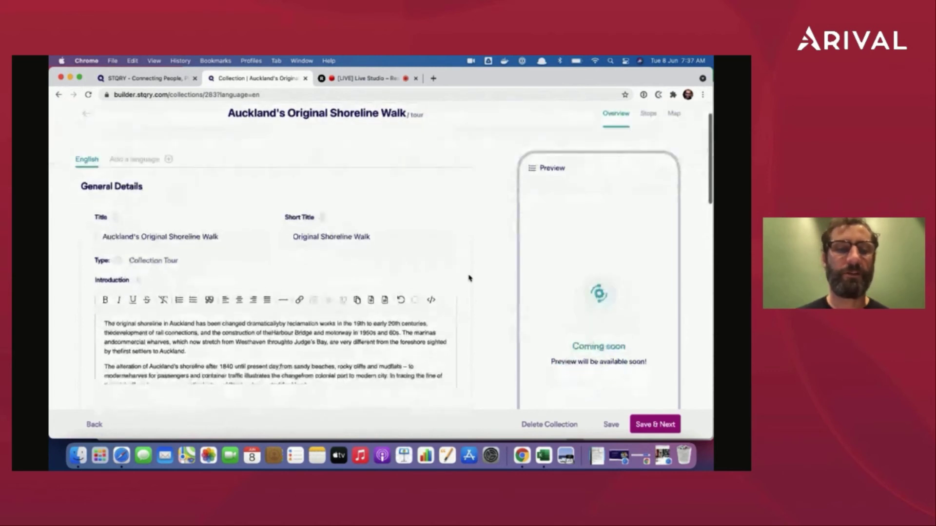
Switch to Safari, bring forward the Walt Disney Family Museum window and show its Auckland stories web app with the Tours list.
{"action": "key", "text": "super+Tab"}
{"action": "key", "text": "super+Tab"}
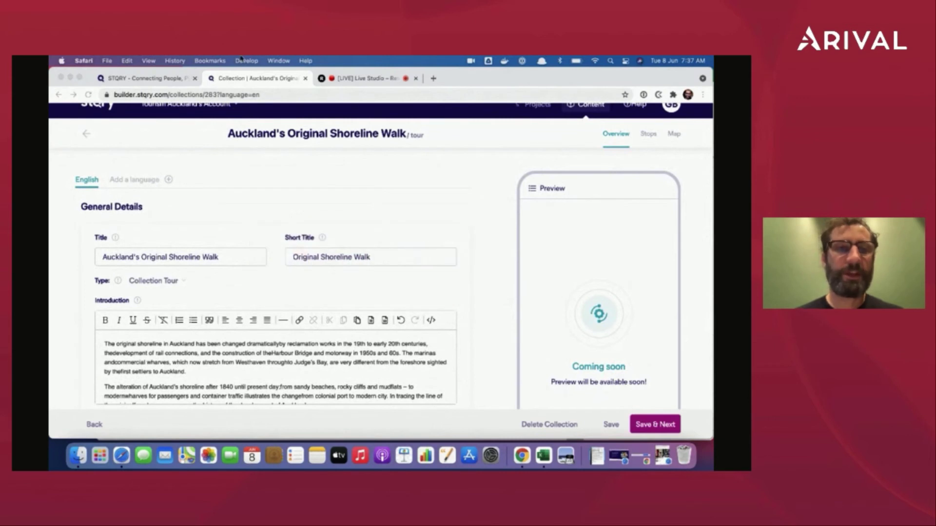
{"action": "left_click", "coordinate": [278, 61]}
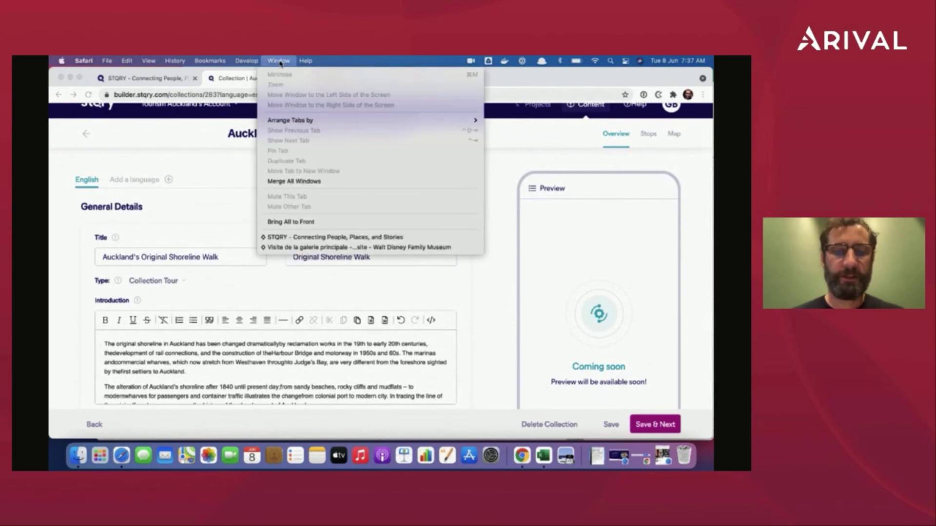
{"action": "key", "text": "super+Tab"}
{"action": "key", "text": "Escape"}
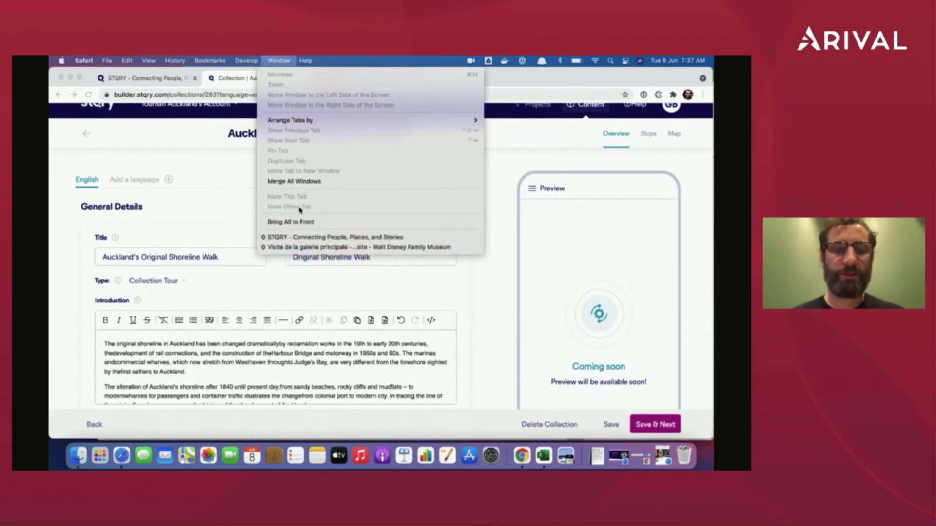
{"action": "left_click", "coordinate": [310, 247]}
{"action": "left_click", "coordinate": [264, 97]}
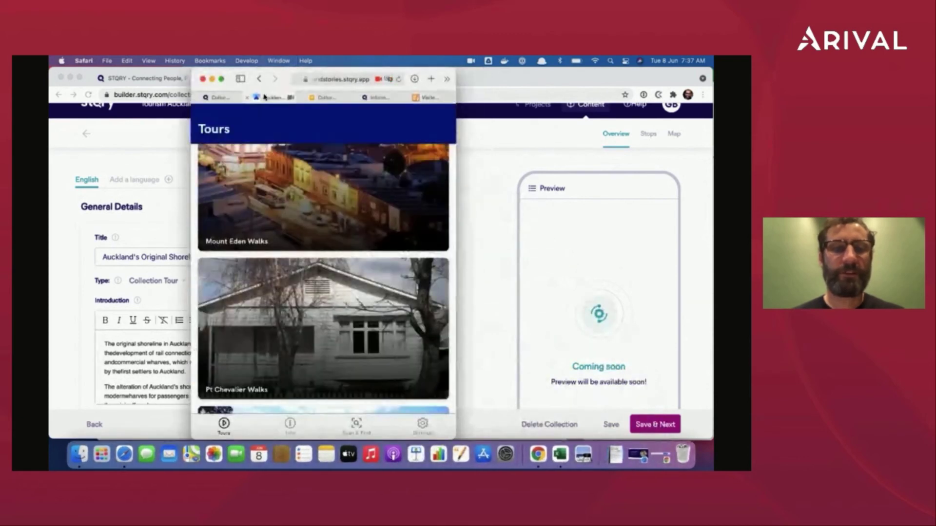
Open Auckland's Original Shoreline Walk from Central City Walks in the web app and examine its cover image, distance, stops and introduction.
{"action": "scroll", "coordinate": [285, 255], "scroll_direction": "down", "scroll_amount": 5}
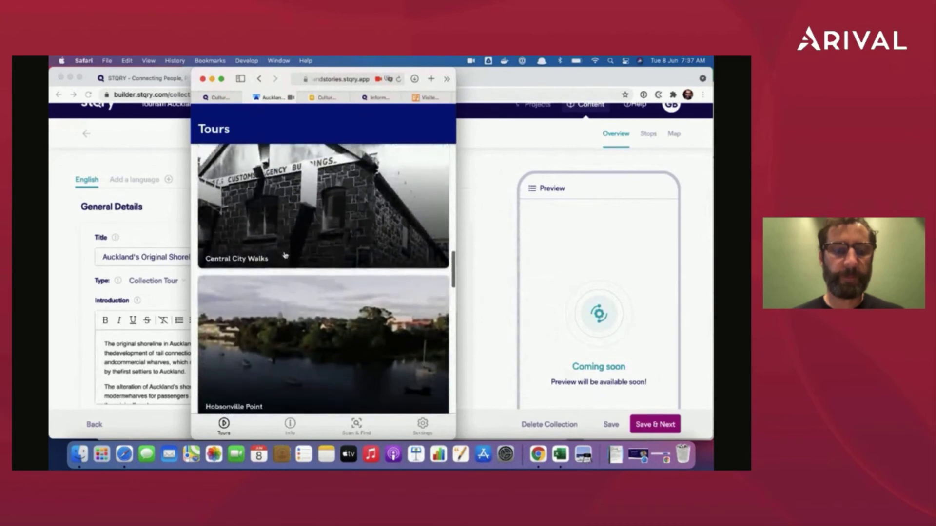
{"action": "scroll", "coordinate": [285, 255], "scroll_direction": "up", "scroll_amount": 3}
{"action": "left_click", "coordinate": [285, 298]}
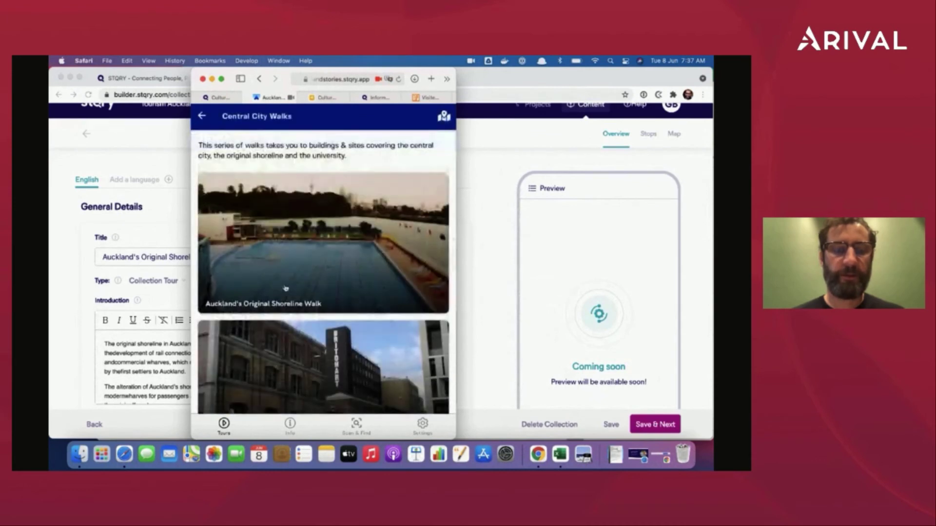
{"action": "left_click", "coordinate": [298, 237]}
{"action": "scroll", "coordinate": [306, 303], "scroll_direction": "down", "scroll_amount": 3}
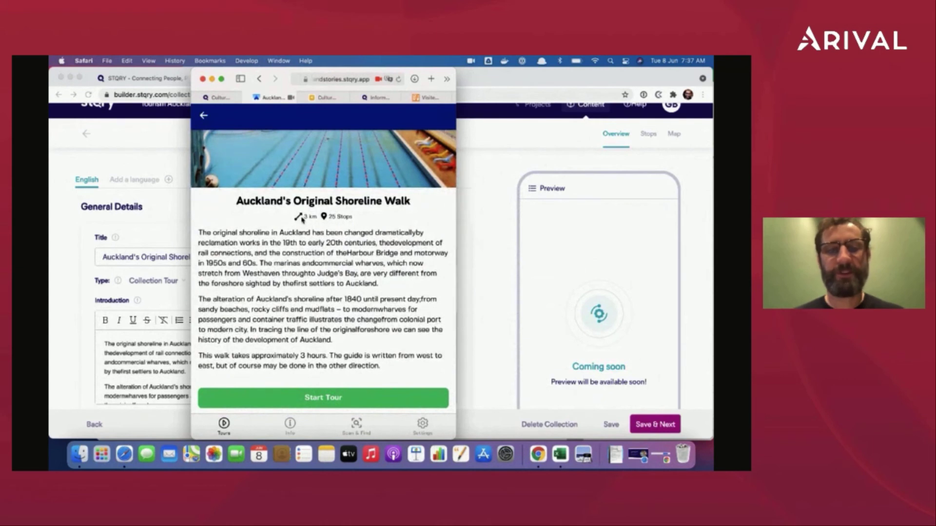
{"action": "scroll", "coordinate": [312, 271], "scroll_direction": "up", "scroll_amount": 2}
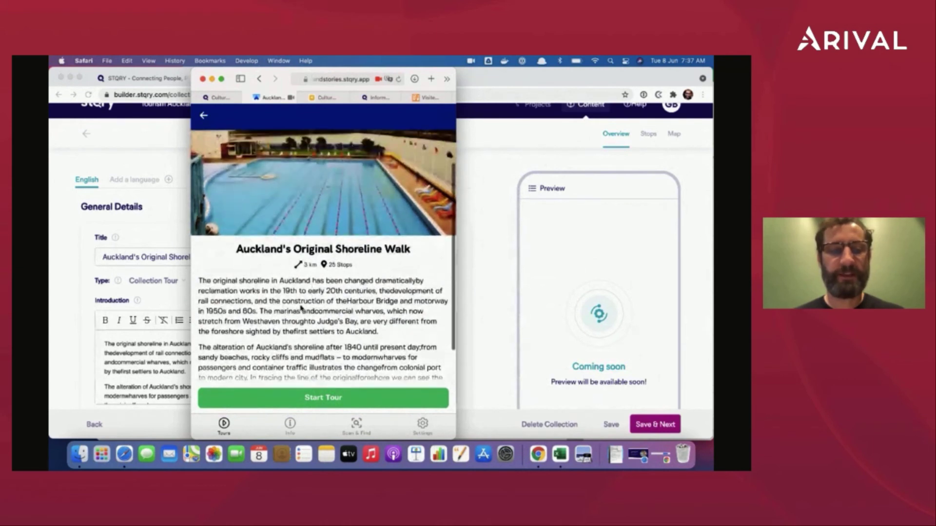
{"action": "scroll", "coordinate": [311, 272], "scroll_direction": "down", "scroll_amount": 2}
Return to the tour's overview in Chrome and examine its introduction, tour settings, duration, distance, cover images, audio preview and additional options.
{"action": "key", "text": "super+Tab"}
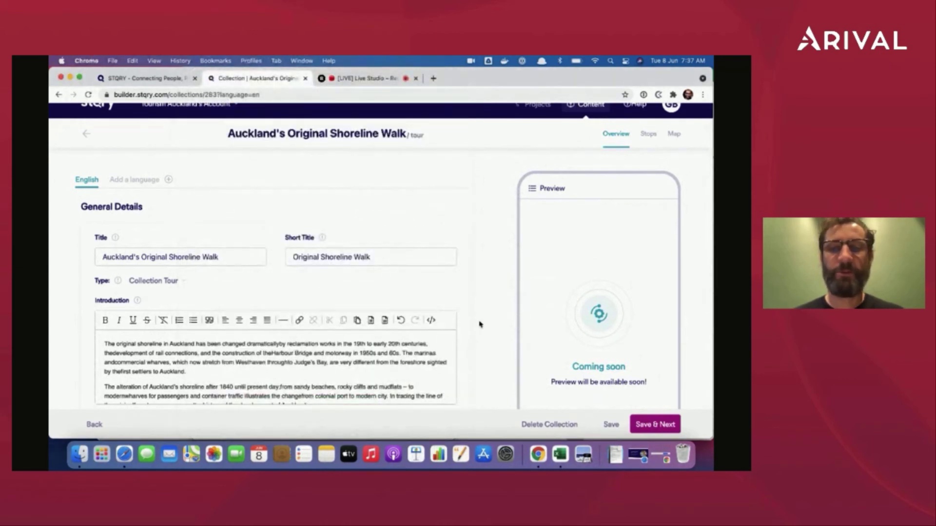
{"action": "scroll", "coordinate": [480, 324], "scroll_direction": "down", "scroll_amount": 2}
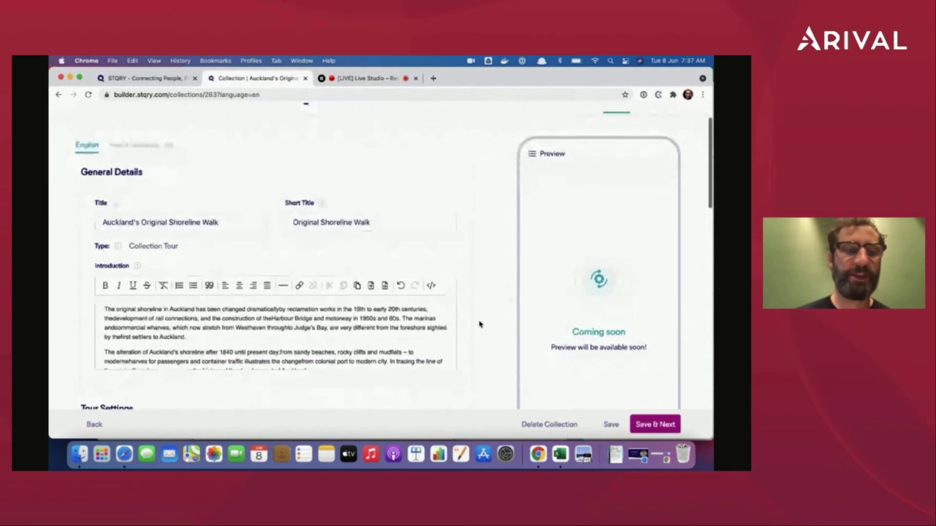
{"action": "scroll", "coordinate": [382, 251], "scroll_direction": "down", "scroll_amount": 3}
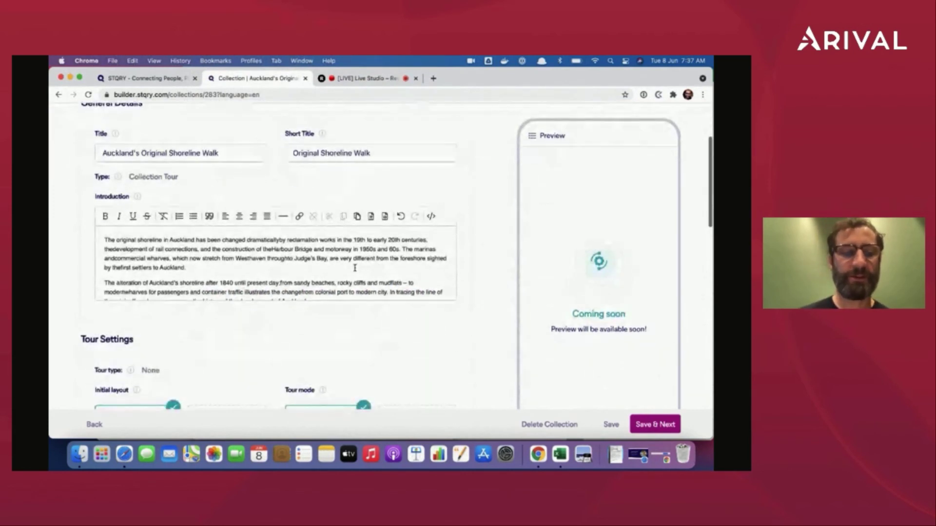
{"action": "scroll", "coordinate": [481, 265], "scroll_direction": "down", "scroll_amount": 8}
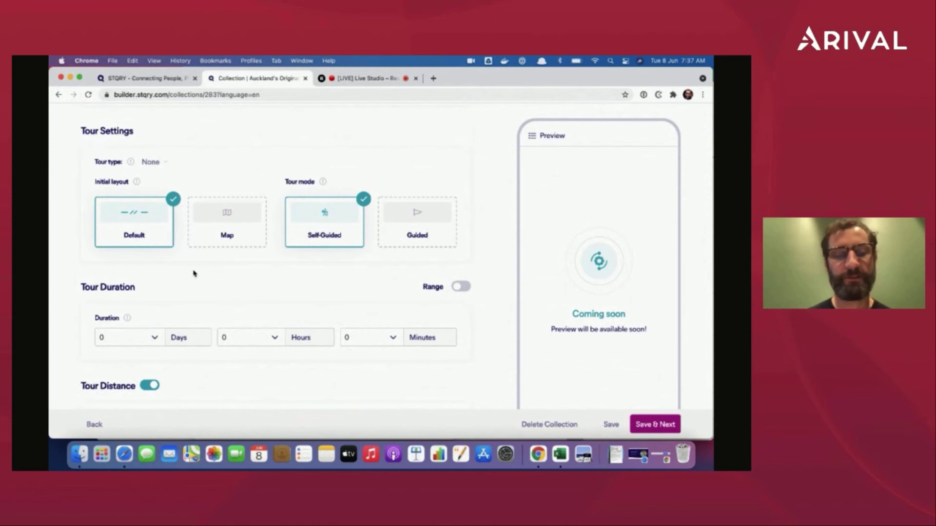
{"action": "scroll", "coordinate": [256, 296], "scroll_direction": "down", "scroll_amount": 3}
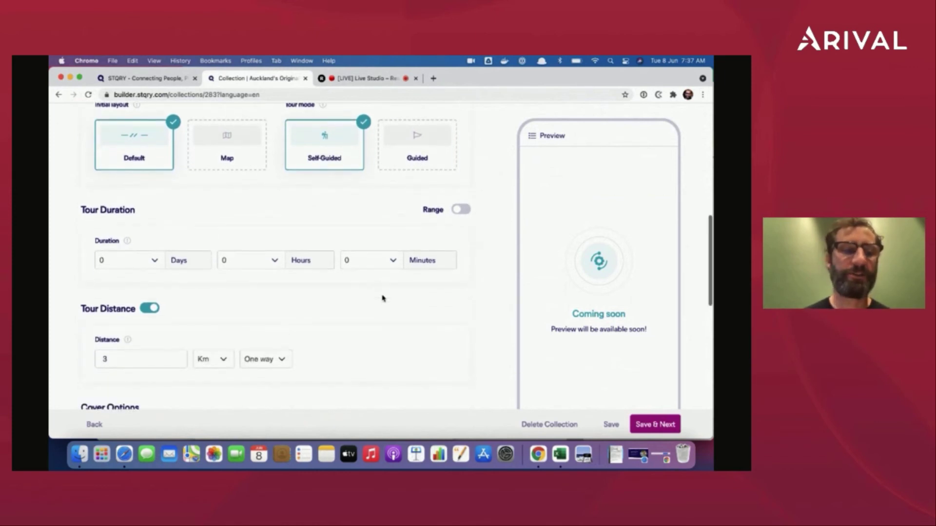
{"action": "scroll", "coordinate": [311, 287], "scroll_direction": "down", "scroll_amount": 8}
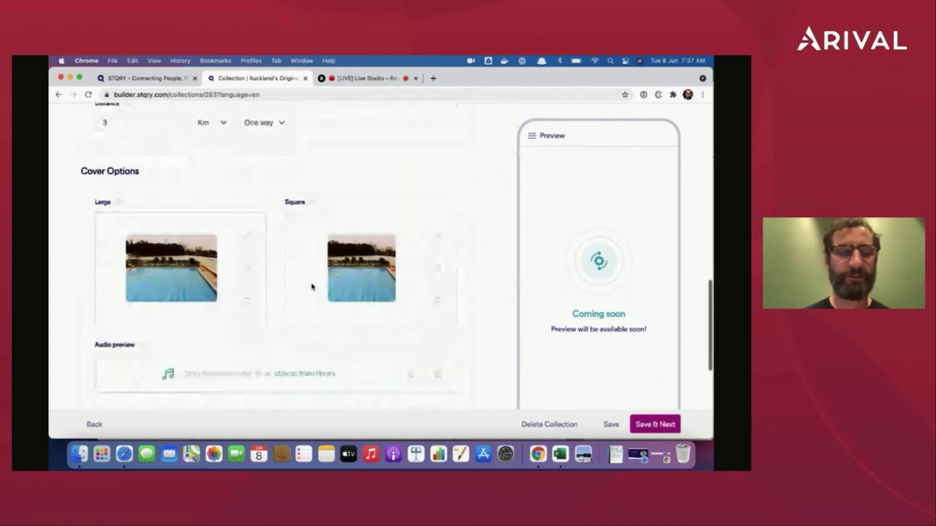
{"action": "scroll", "coordinate": [312, 287], "scroll_direction": "up", "scroll_amount": 1}
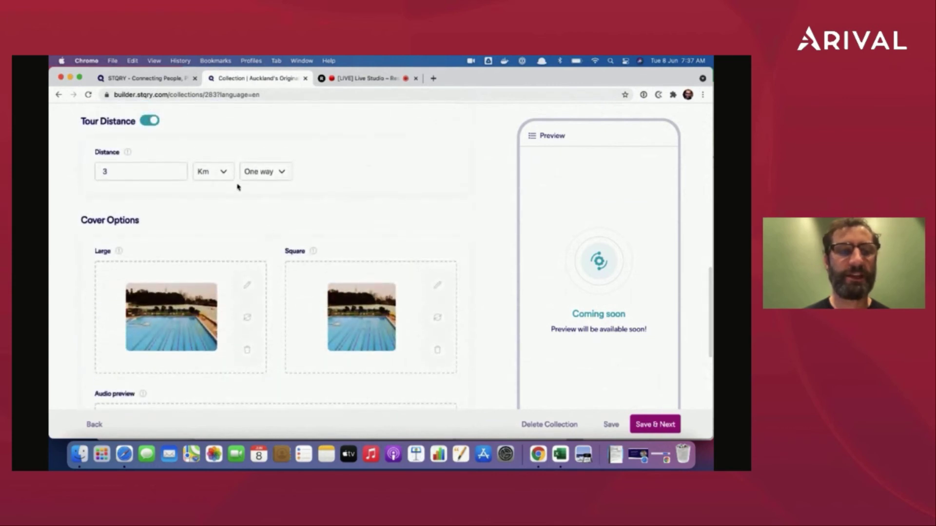
{"action": "scroll", "coordinate": [292, 219], "scroll_direction": "up", "scroll_amount": 3}
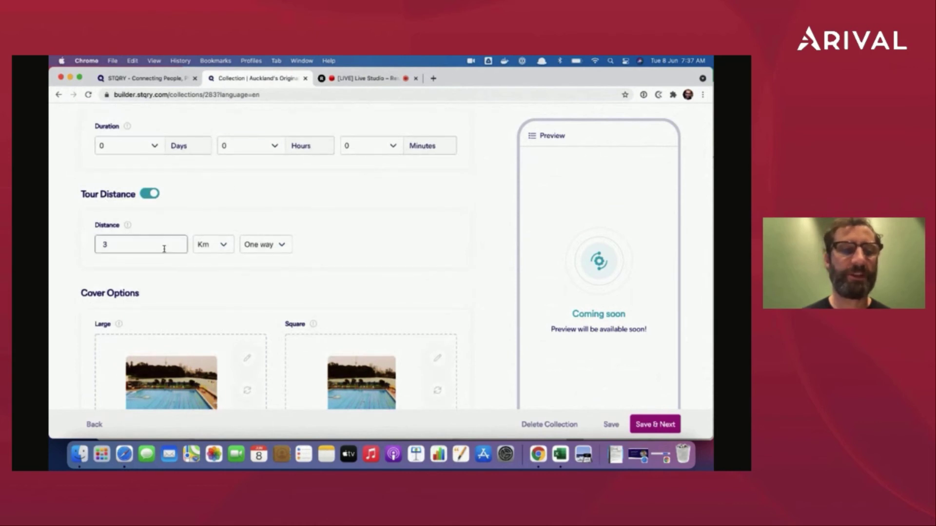
{"action": "scroll", "coordinate": [330, 249], "scroll_direction": "down", "scroll_amount": 1}
{"action": "scroll", "coordinate": [330, 249], "scroll_direction": "down", "scroll_amount": 7}
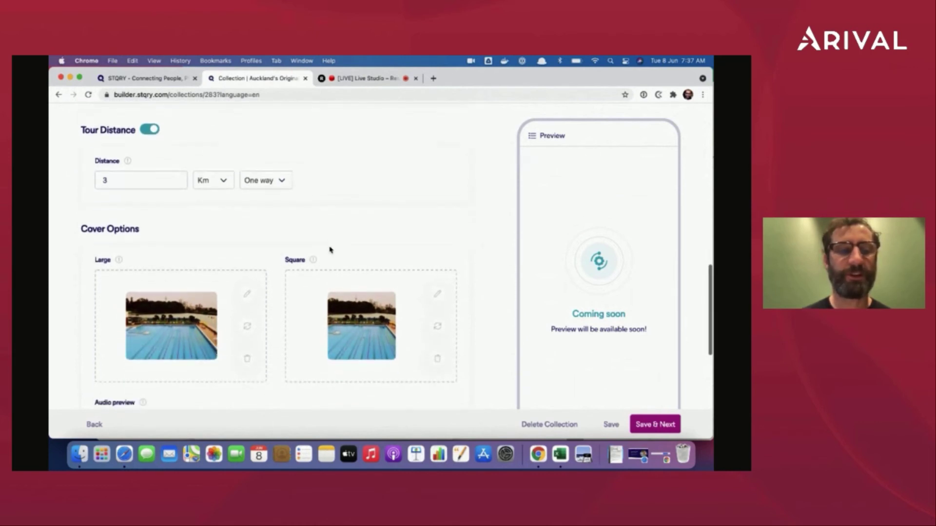
{"action": "scroll", "coordinate": [330, 250], "scroll_direction": "down", "scroll_amount": 4}
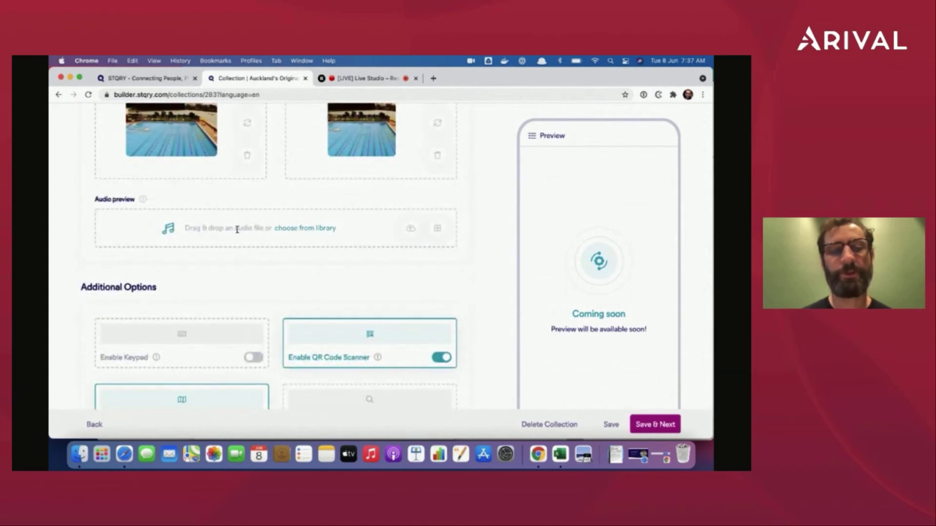
{"action": "scroll", "coordinate": [481, 360], "scroll_direction": "down", "scroll_amount": 4}
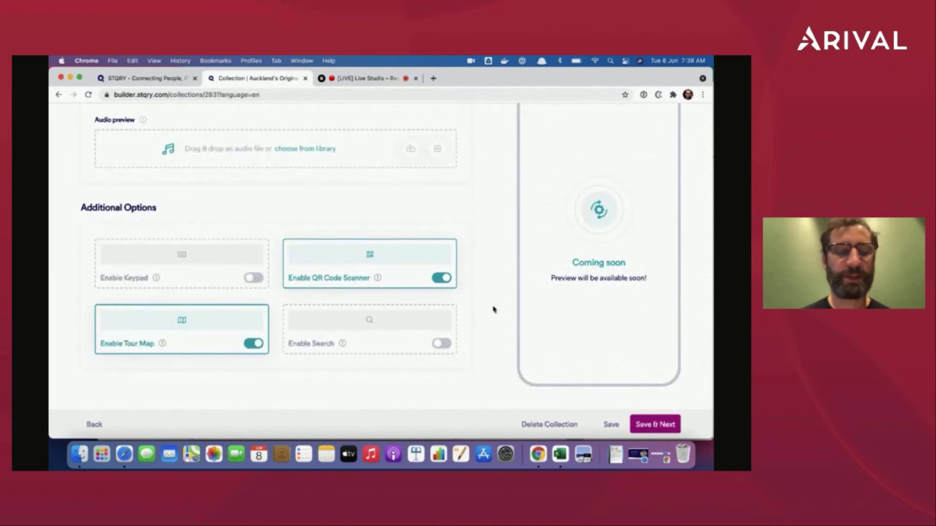
Open the list of stops of the Auckland's Original Shoreline Walk tour.
{"action": "scroll", "coordinate": [468, 336], "scroll_direction": "up", "scroll_amount": 5}
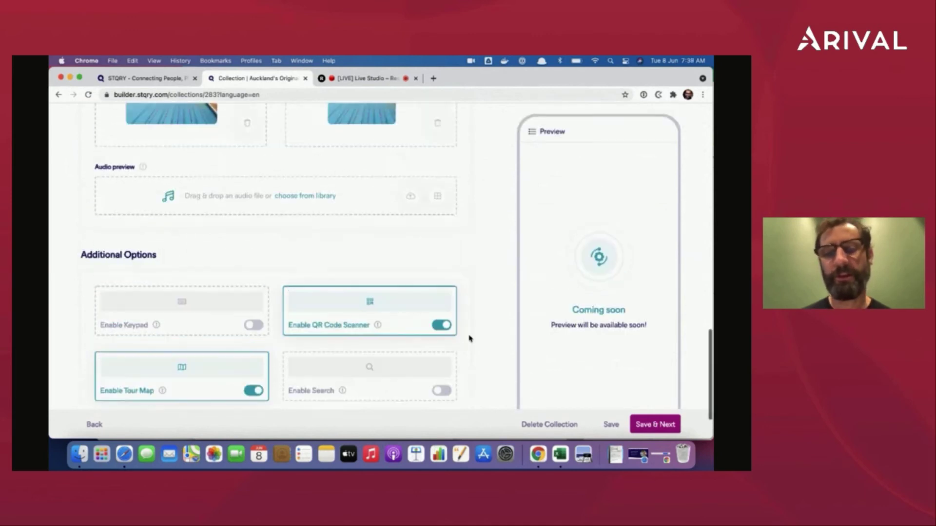
{"action": "scroll", "coordinate": [469, 338], "scroll_direction": "up", "scroll_amount": 3}
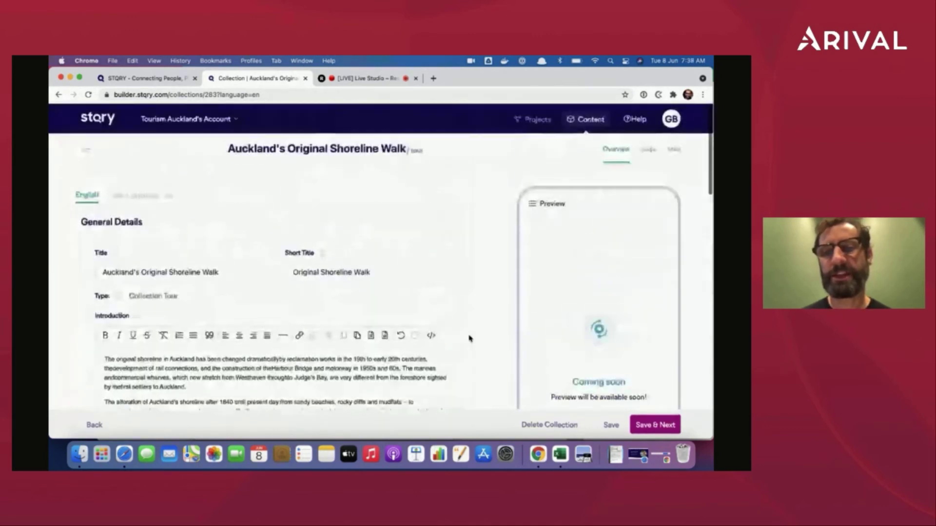
{"action": "left_click", "coordinate": [646, 149]}
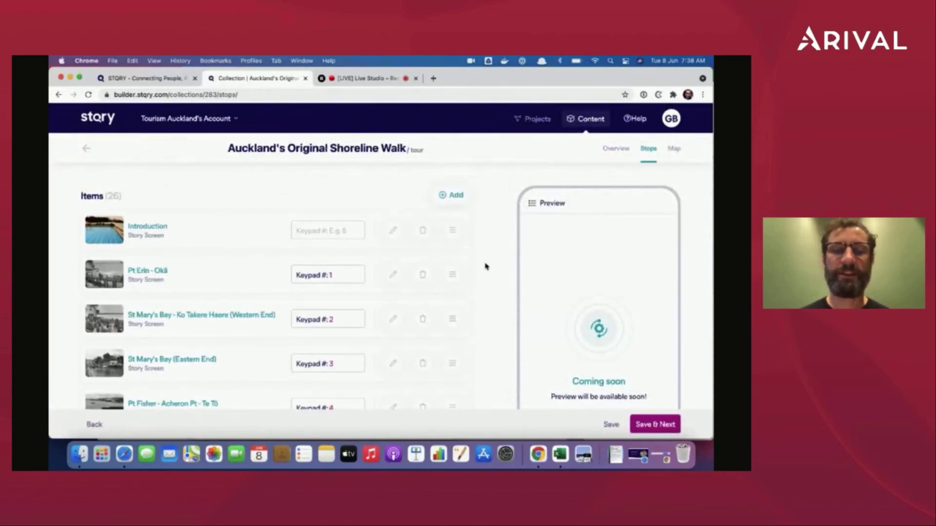
Switch to Safari, start Auckland's Original Shoreline Walk in the web app and examine its list of stops.
{"action": "key", "text": "super+Tab"}
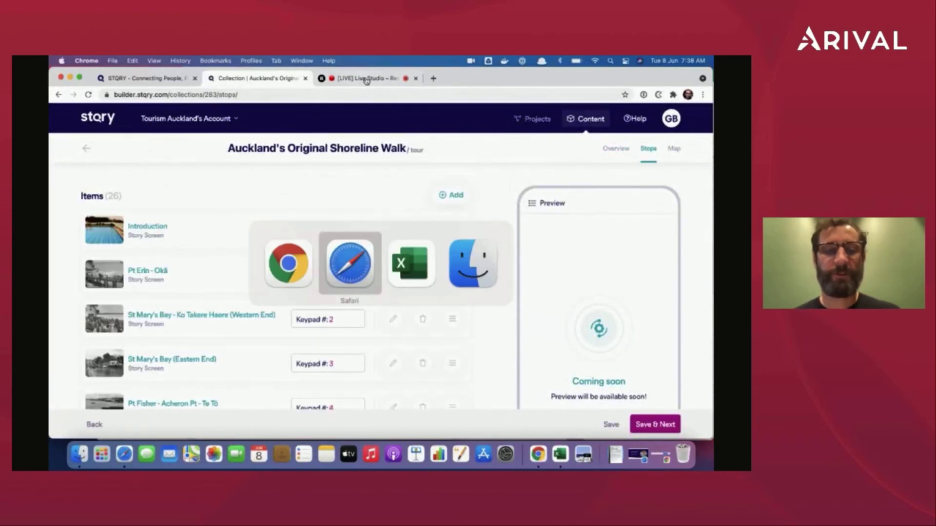
{"action": "scroll", "coordinate": [351, 293], "scroll_direction": "up", "scroll_amount": 3}
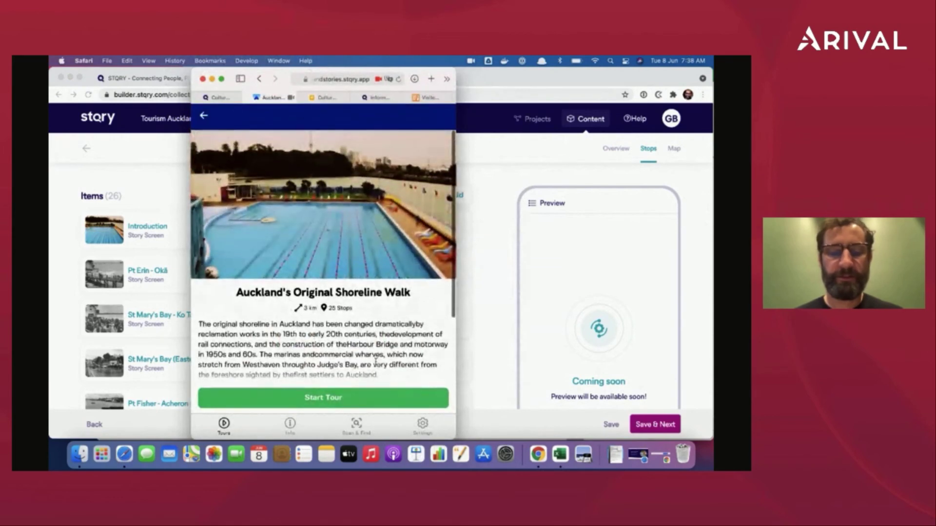
{"action": "left_click", "coordinate": [357, 399]}
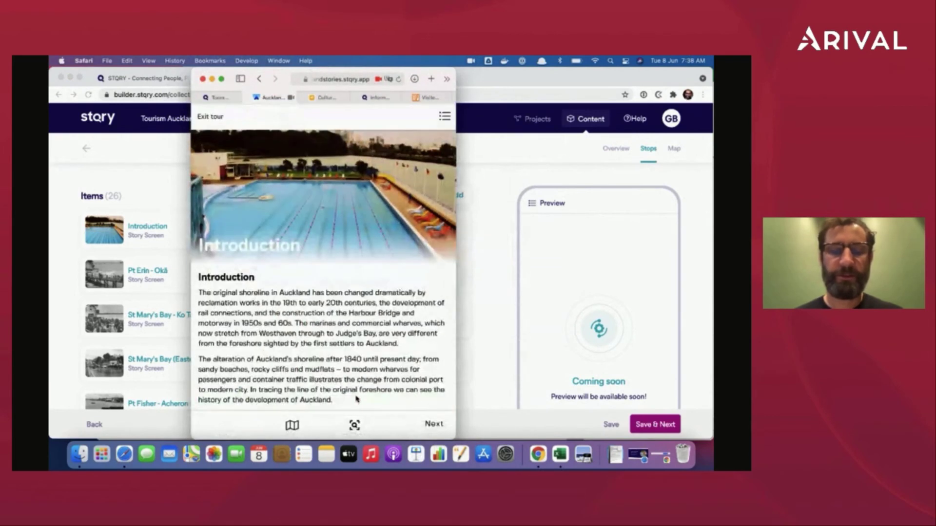
{"action": "left_click", "coordinate": [444, 116]}
{"action": "scroll", "coordinate": [340, 322], "scroll_direction": "down", "scroll_amount": 10}
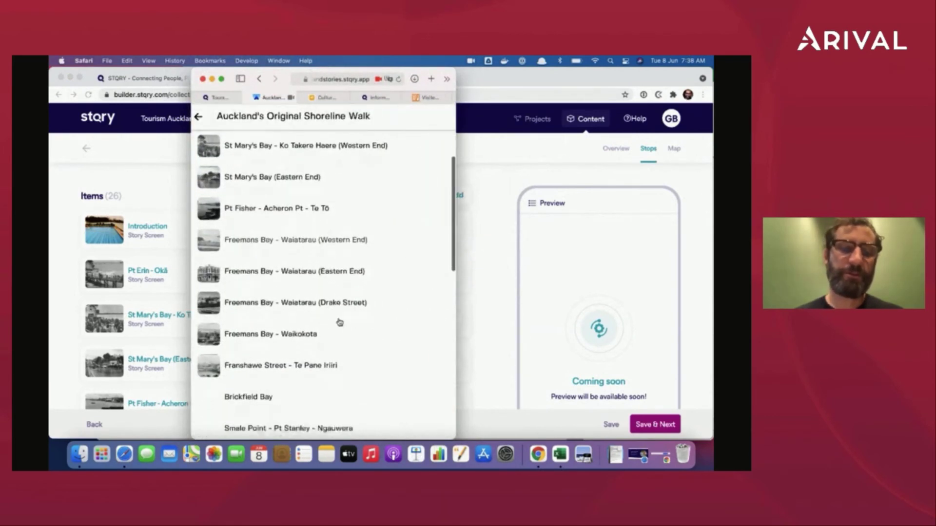
{"action": "scroll", "coordinate": [339, 322], "scroll_direction": "down", "scroll_amount": 5}
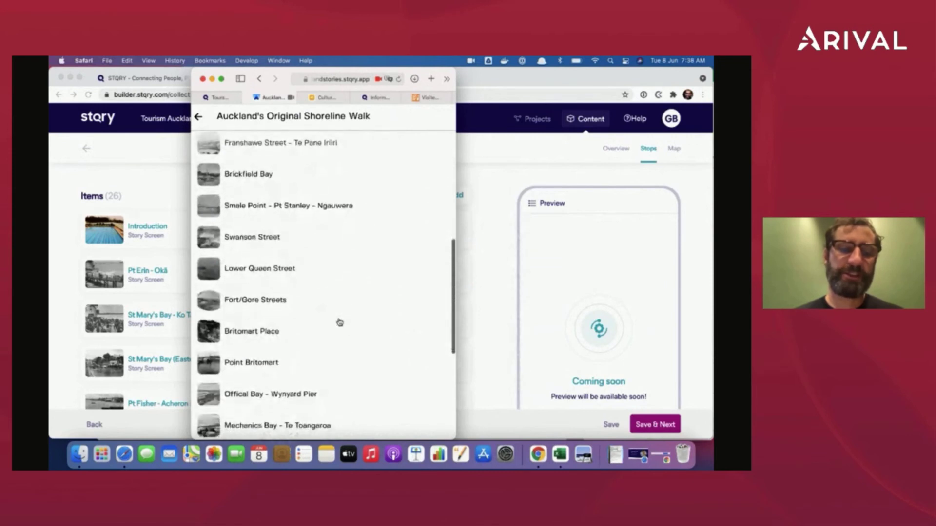
Return to Chrome and examine the tour's stops and their keypad numbers from the first item to the last.
{"action": "key", "text": "super+Tab"}
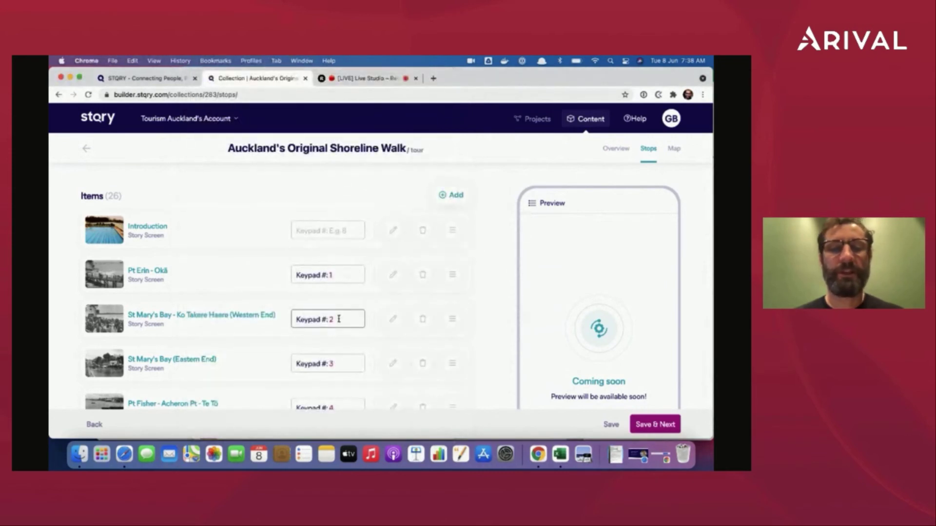
{"action": "scroll", "coordinate": [502, 292], "scroll_direction": "down", "scroll_amount": 12}
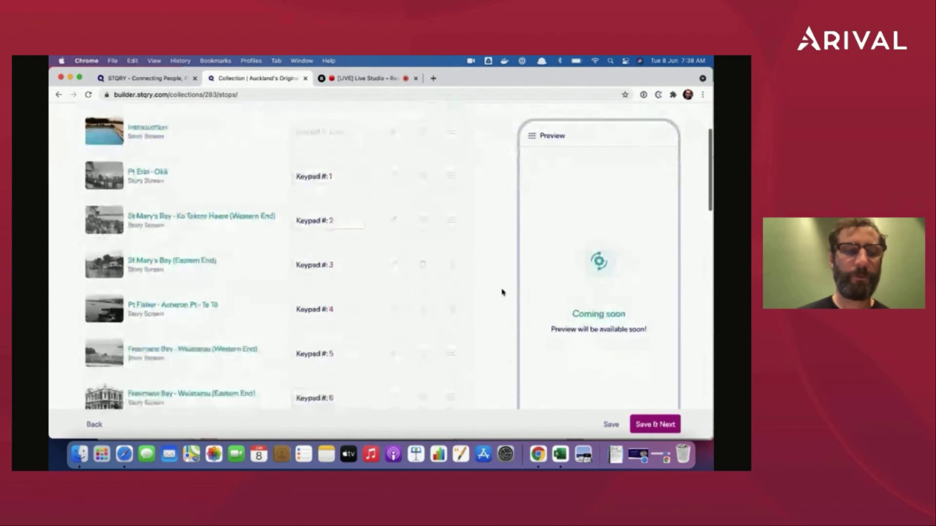
{"action": "scroll", "coordinate": [503, 292], "scroll_direction": "down", "scroll_amount": 5}
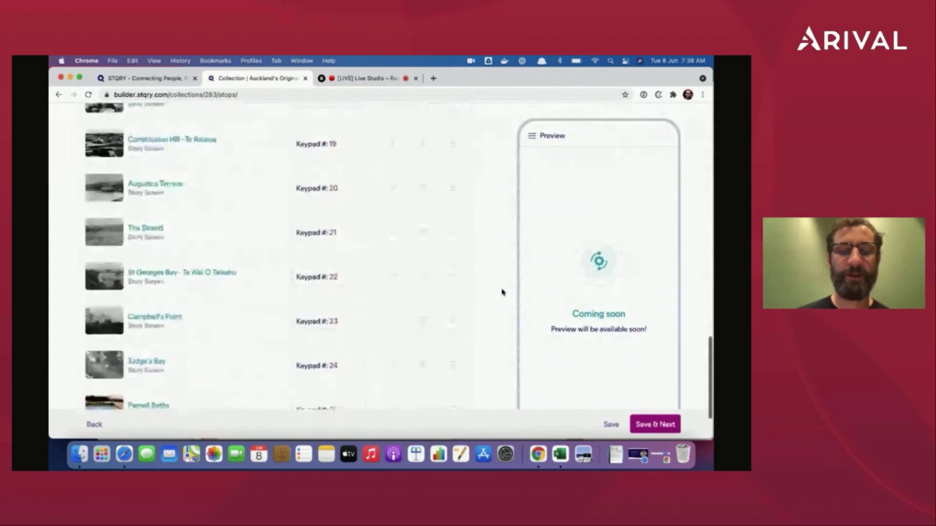
{"action": "scroll", "coordinate": [497, 287], "scroll_direction": "up", "scroll_amount": 12}
{"action": "scroll", "coordinate": [497, 286], "scroll_direction": "up", "scroll_amount": 10}
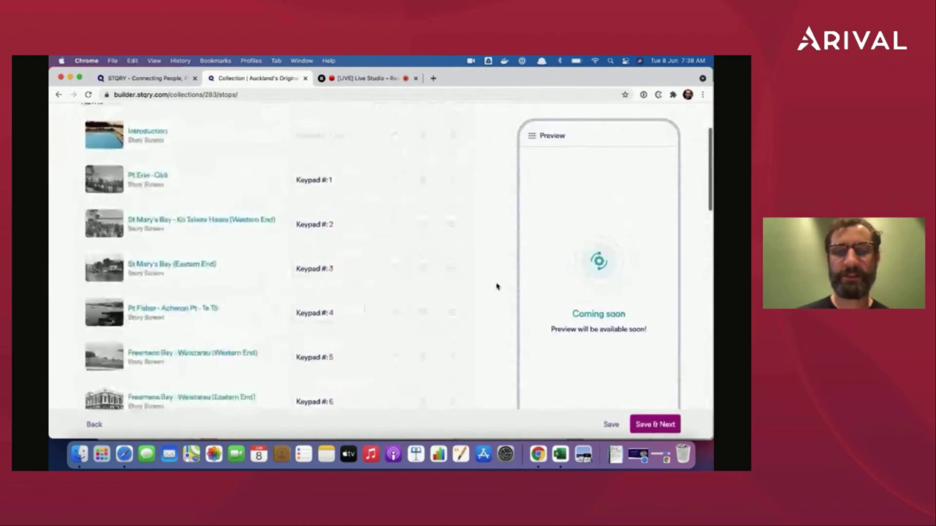
Show the options for adding an item to the tour, browse the screen library filtered to Story screens, and close it without adding anything.
{"action": "left_click", "coordinate": [457, 199]}
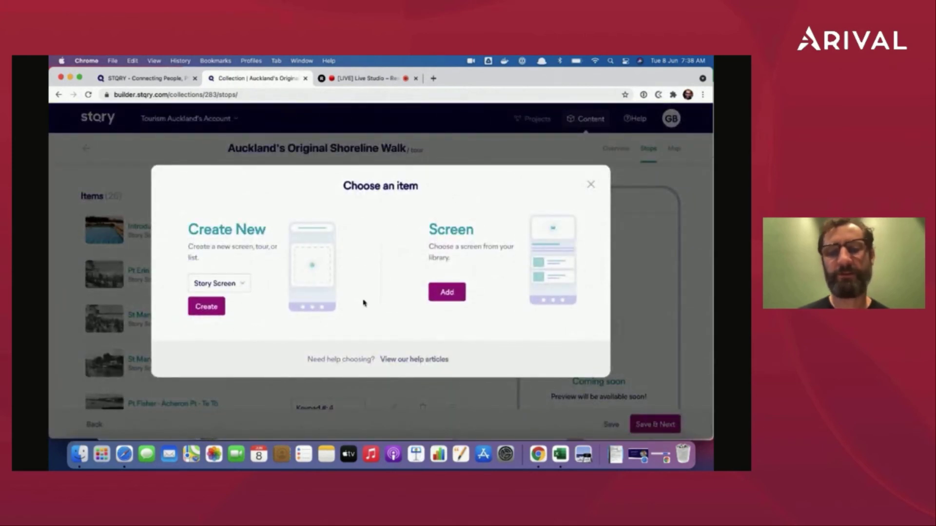
{"action": "left_click", "coordinate": [446, 293]}
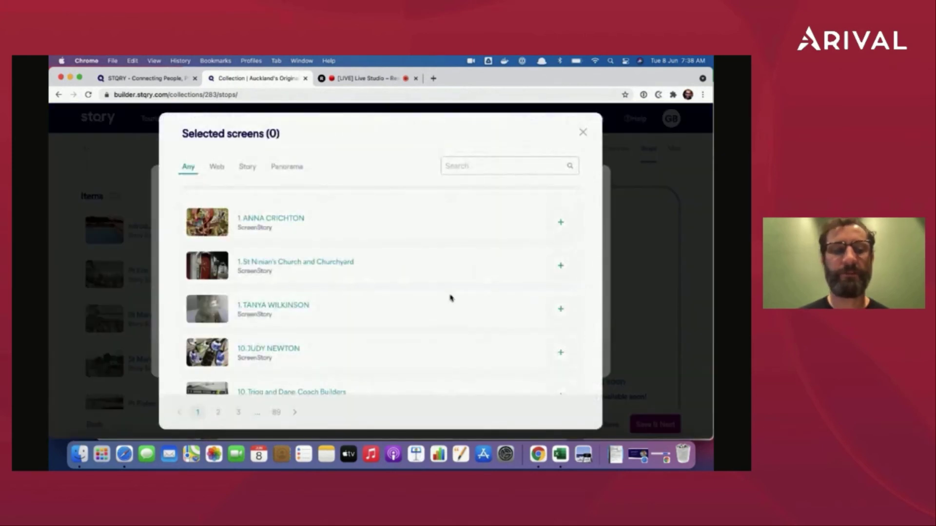
{"action": "scroll", "coordinate": [450, 299], "scroll_direction": "down", "scroll_amount": 3}
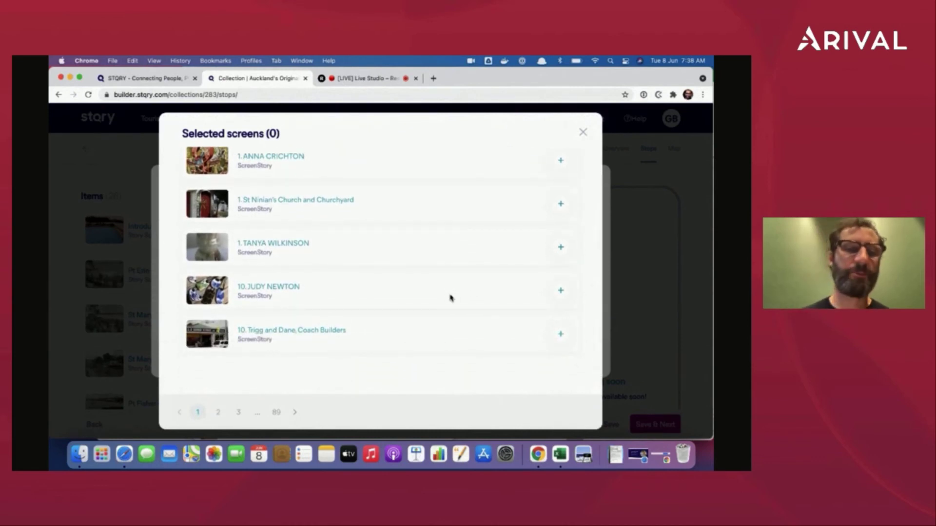
{"action": "scroll", "coordinate": [451, 299], "scroll_direction": "up", "scroll_amount": 3}
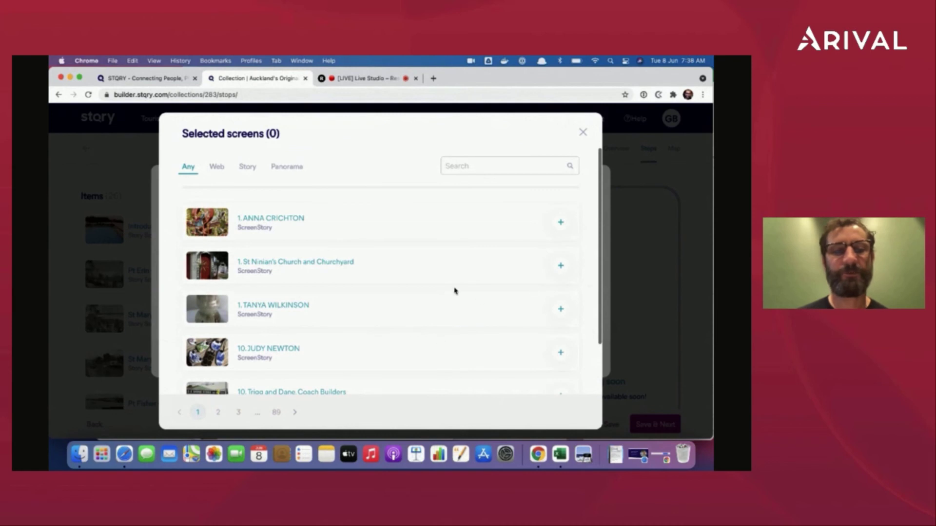
{"action": "left_click", "coordinate": [249, 168]}
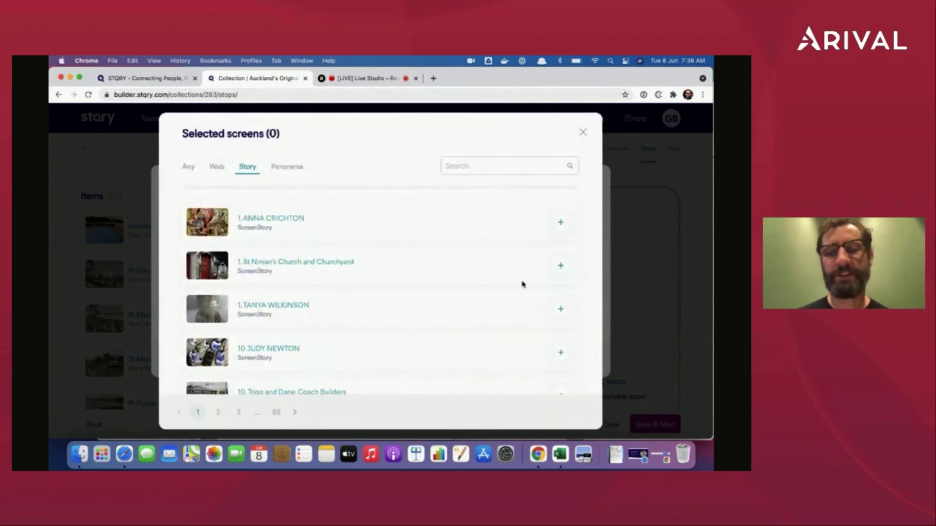
{"action": "left_click", "coordinate": [583, 132]}
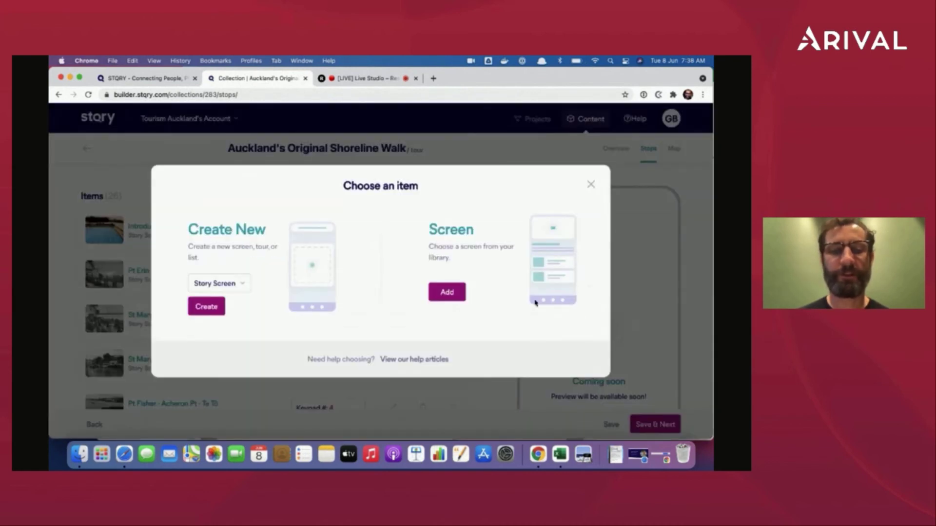
{"action": "left_click", "coordinate": [590, 184]}
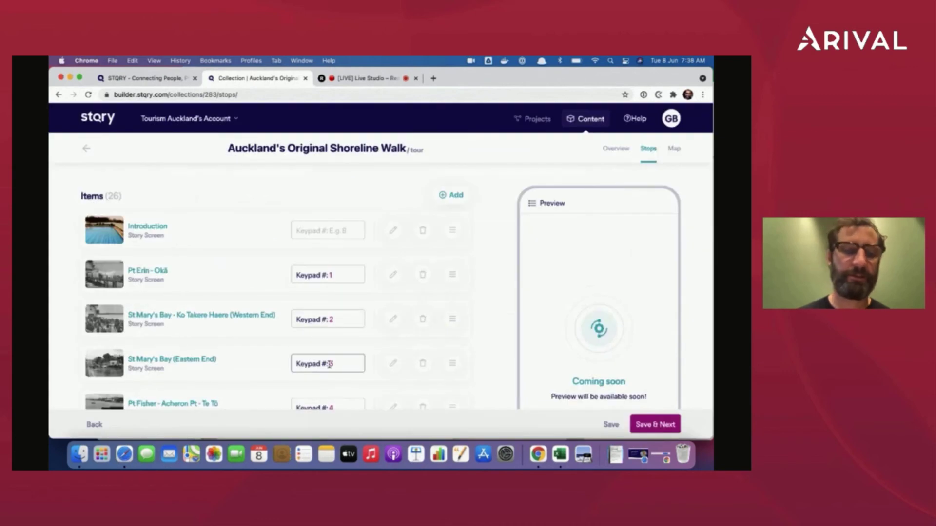
Open the tour's map and examine the coordinates, geofence type, radius and further geofence options of the St Mary's Bay (Western End) stop.
{"action": "left_click", "coordinate": [673, 148]}
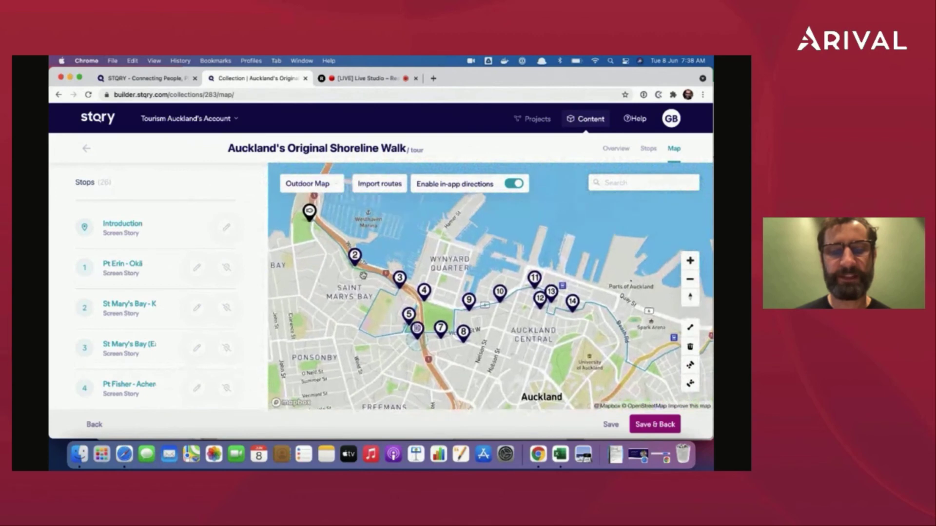
{"action": "left_click", "coordinate": [349, 250]}
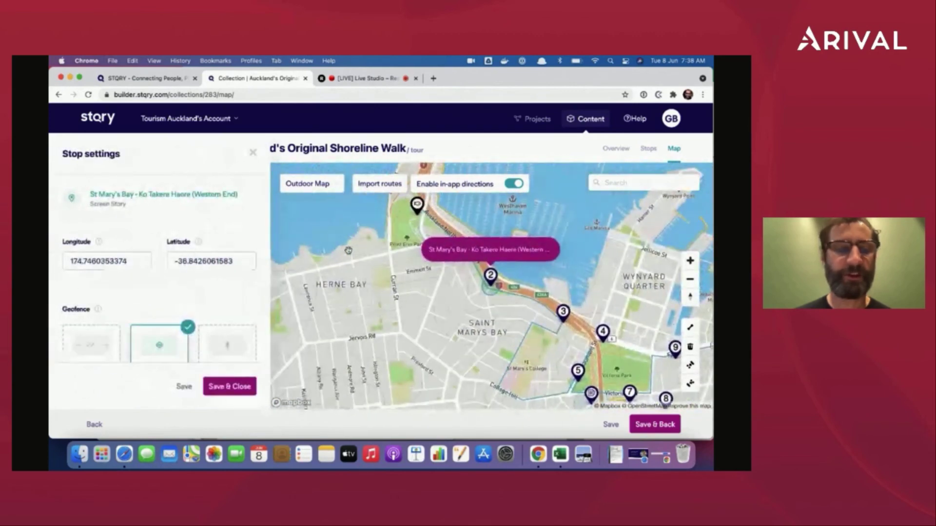
{"action": "left_click", "coordinate": [138, 257]}
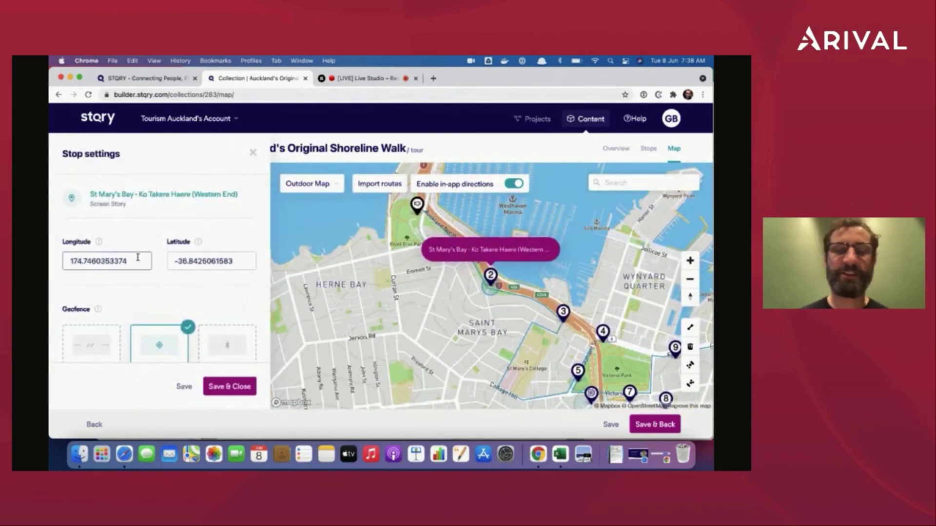
{"action": "scroll", "coordinate": [148, 314], "scroll_direction": "down", "scroll_amount": 5}
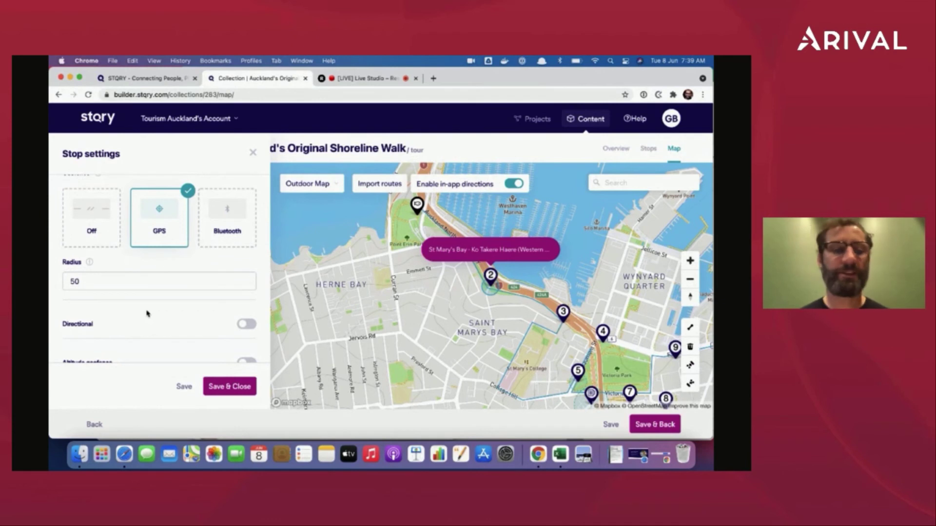
{"action": "left_click", "coordinate": [170, 275]}
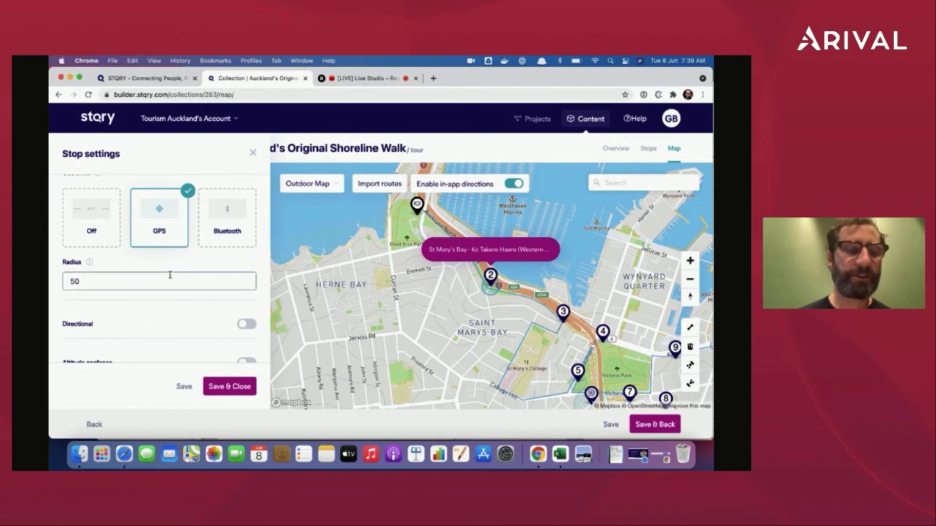
{"action": "scroll", "coordinate": [170, 275], "scroll_direction": "down", "scroll_amount": 2}
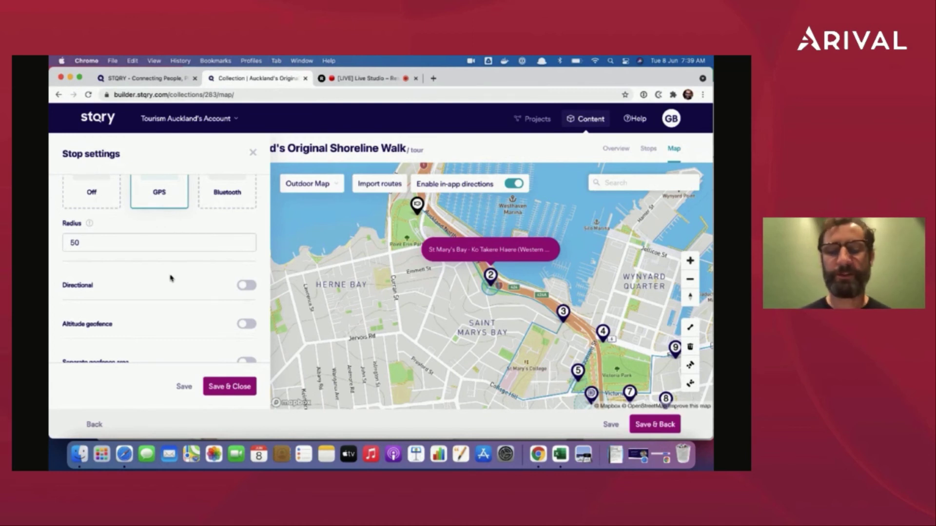
{"action": "scroll", "coordinate": [170, 279], "scroll_direction": "down", "scroll_amount": 5}
{"action": "scroll", "coordinate": [170, 278], "scroll_direction": "up", "scroll_amount": 10}
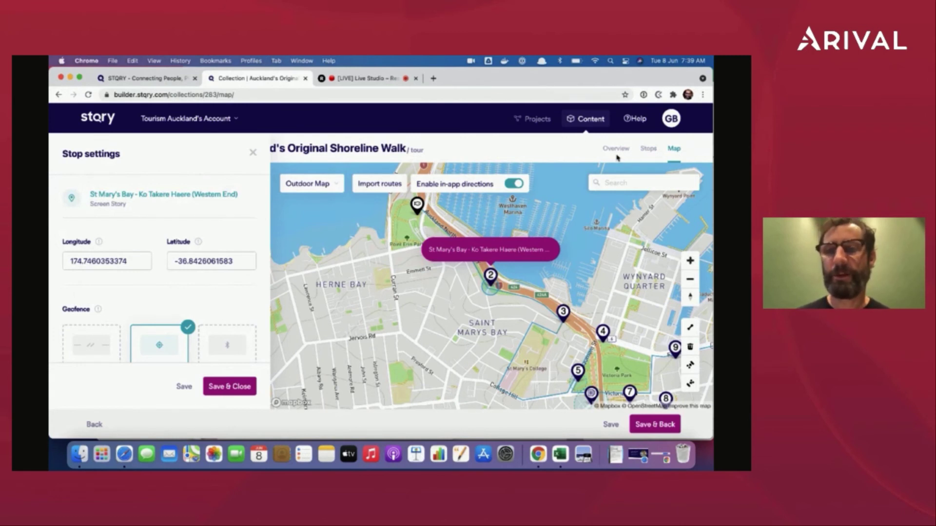
Show the account's projects, switch to Safari and return from the stop list to the tour's introduction page in the web app.
{"action": "left_click", "coordinate": [538, 120]}
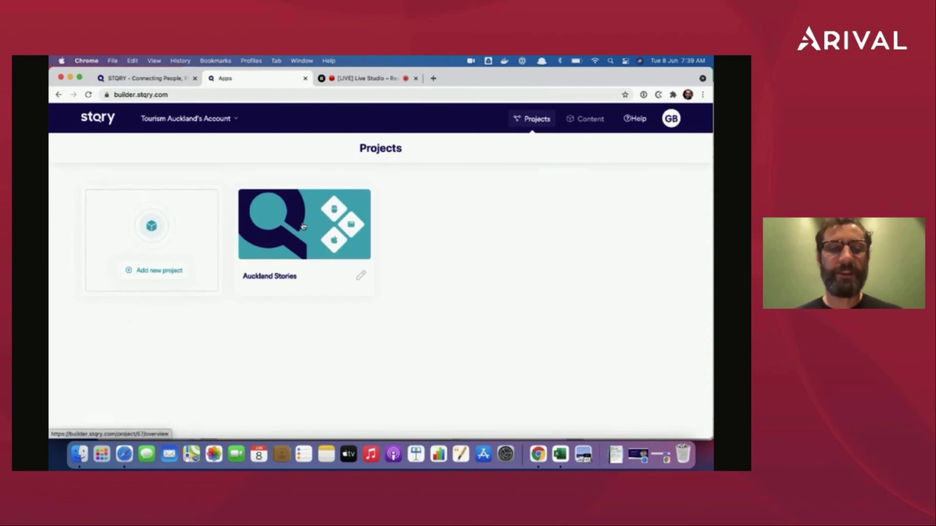
{"action": "key", "text": "super+Tab"}
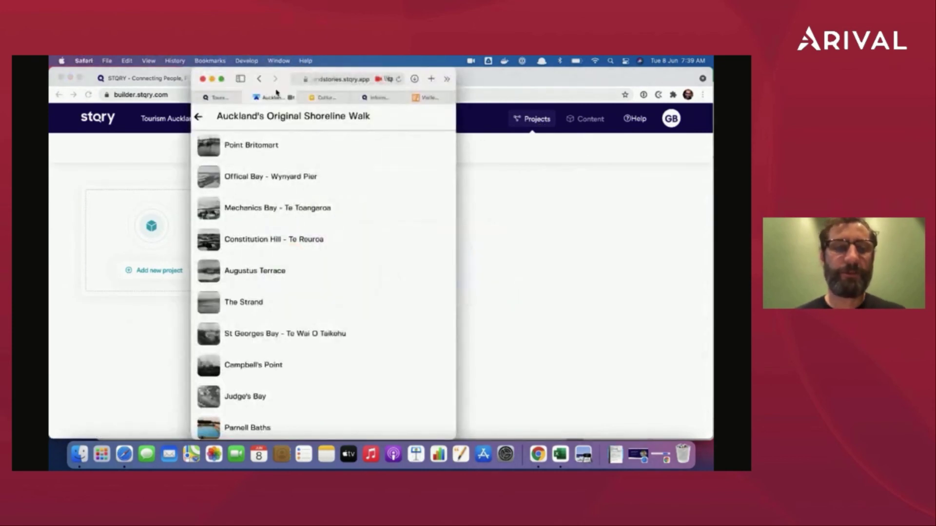
{"action": "left_click", "coordinate": [199, 118]}
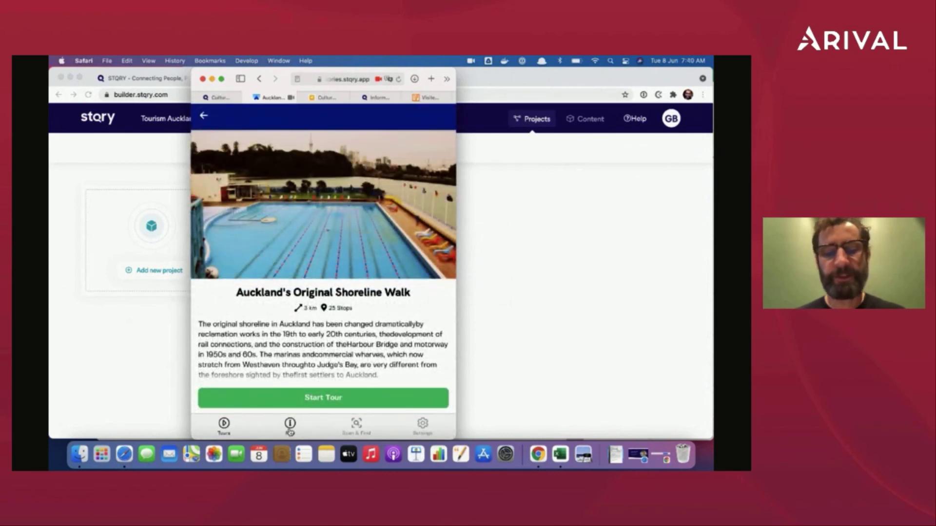
Switch back to Chrome, open the Auckland Stories project and examine its basic settings, available secondary languages and more options.
{"action": "key", "text": "super+Tab"}
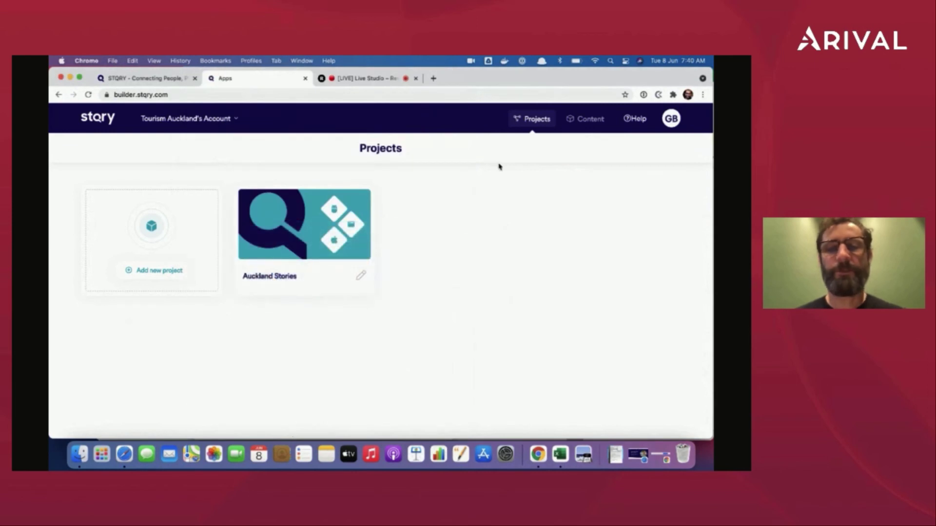
{"action": "left_click", "coordinate": [283, 230]}
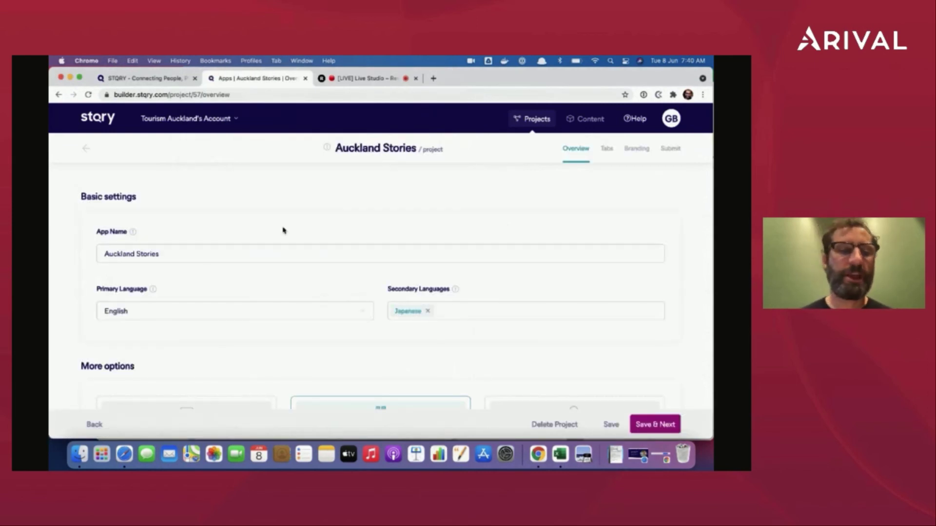
{"action": "scroll", "coordinate": [283, 230], "scroll_direction": "down", "scroll_amount": 4}
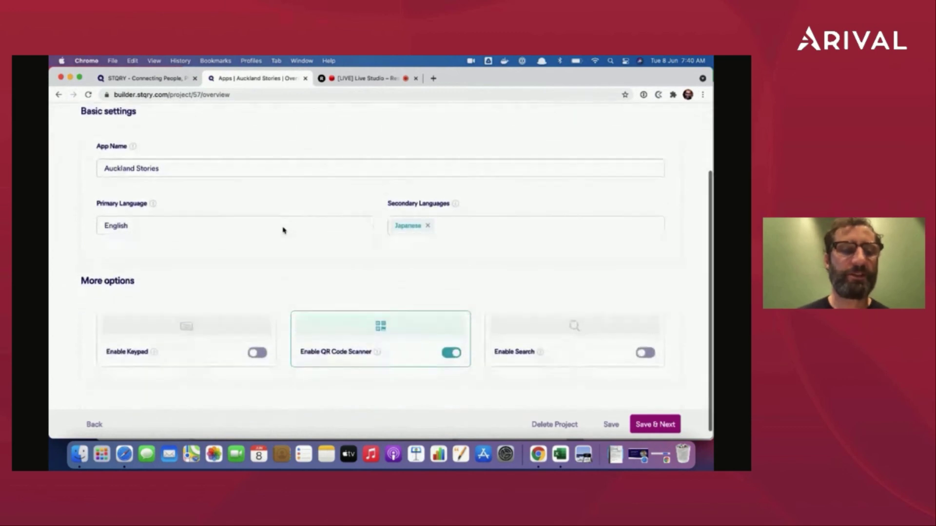
{"action": "left_click", "coordinate": [492, 223]}
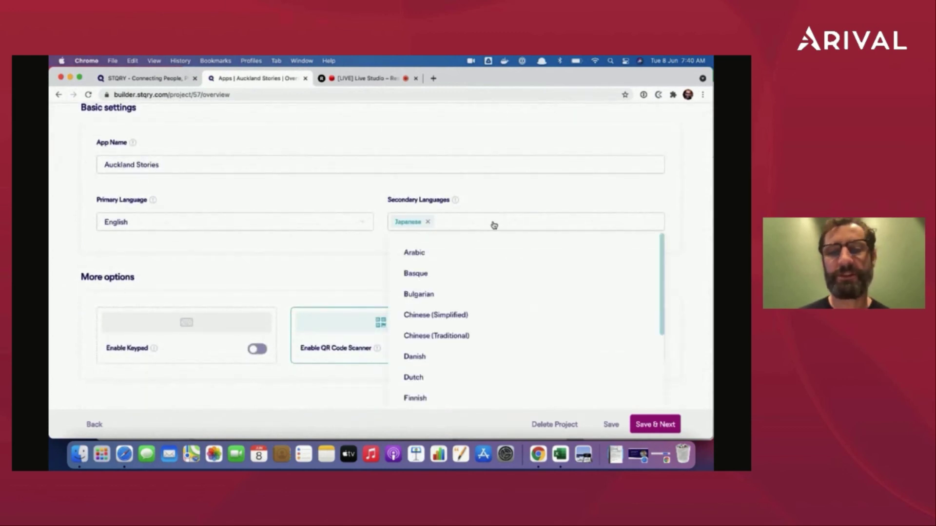
{"action": "left_click_drag", "start_coordinate": [661, 288], "coordinate": [654, 262]}
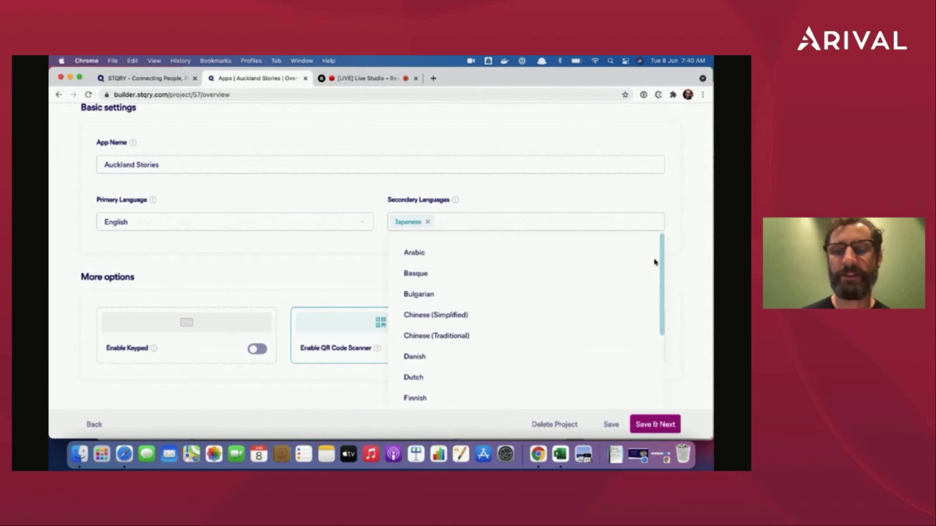
{"action": "left_click", "coordinate": [614, 190]}
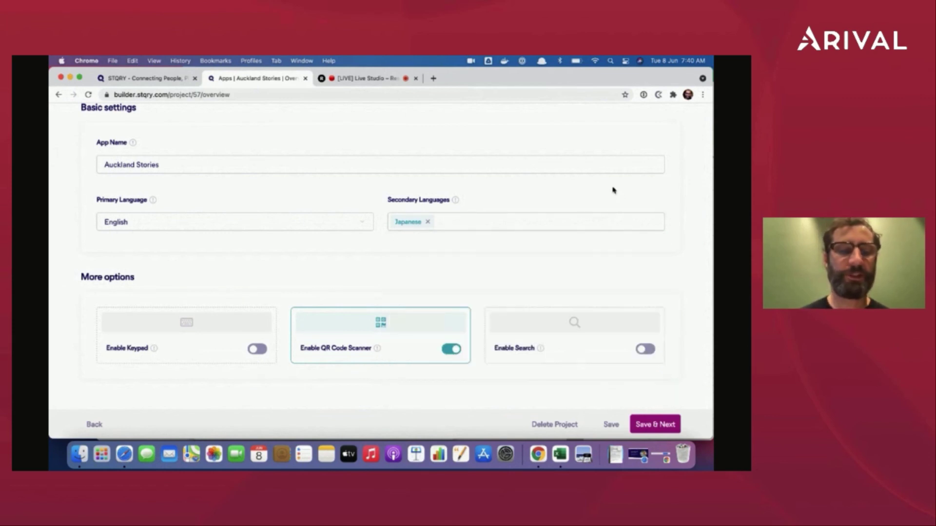
Show the Auckland Stories project's tabs, switch to Safari and move the web app window aside to compare its navigation with them.
{"action": "scroll", "coordinate": [526, 346], "scroll_direction": "down", "scroll_amount": 1}
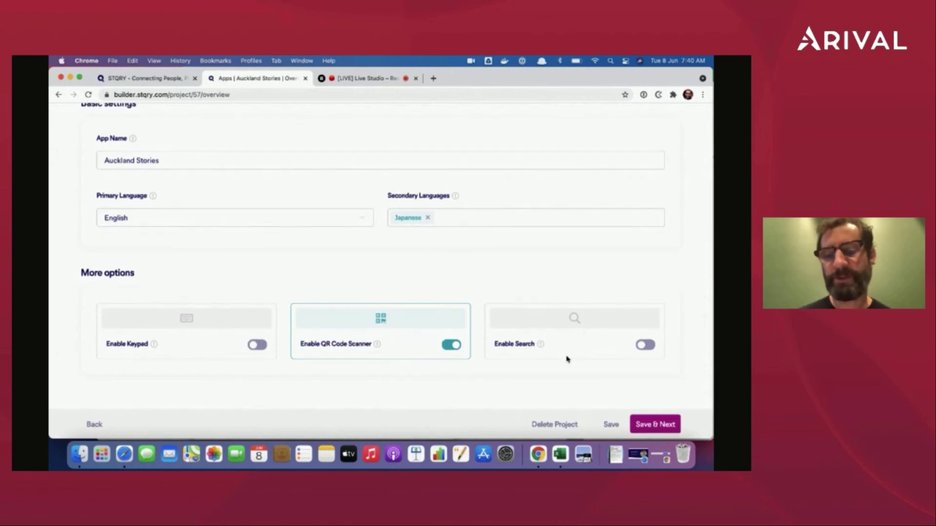
{"action": "scroll", "coordinate": [567, 359], "scroll_direction": "up", "scroll_amount": 3}
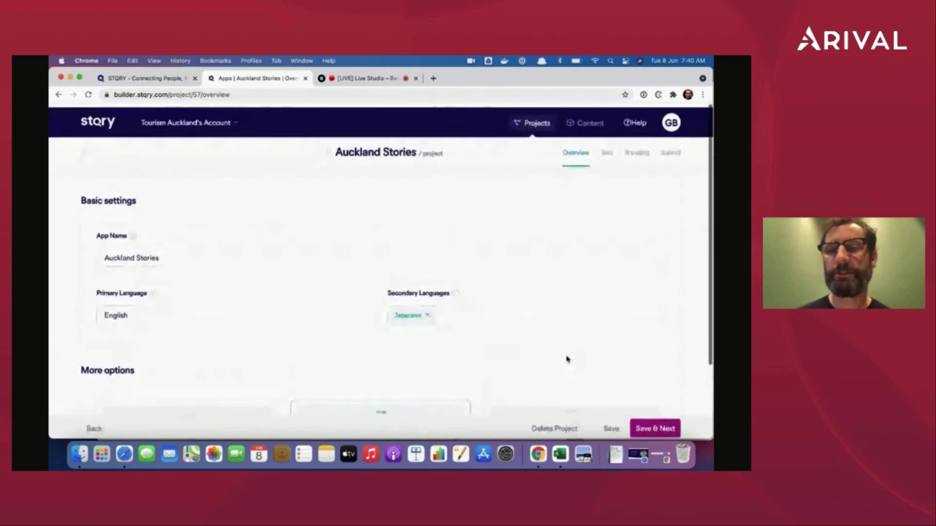
{"action": "left_click", "coordinate": [607, 149]}
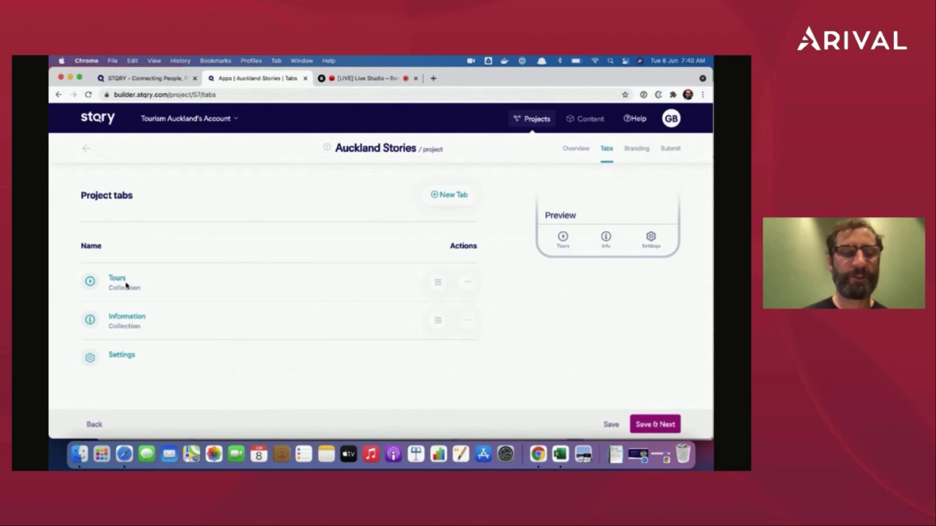
{"action": "mouse_move", "coordinate": [309, 347]}
{"action": "key", "text": "super+Tab"}
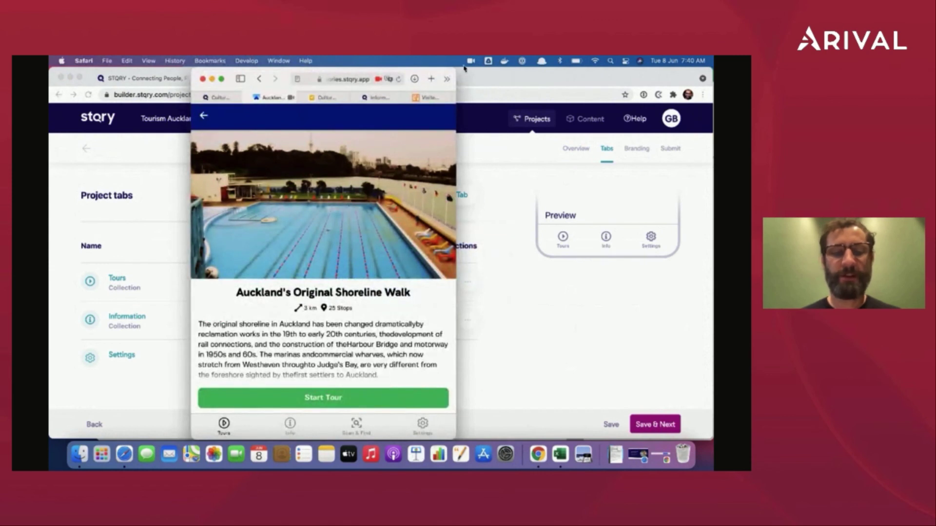
{"action": "left_click_drag", "start_coordinate": [416, 70], "coordinate": [658, 71]}
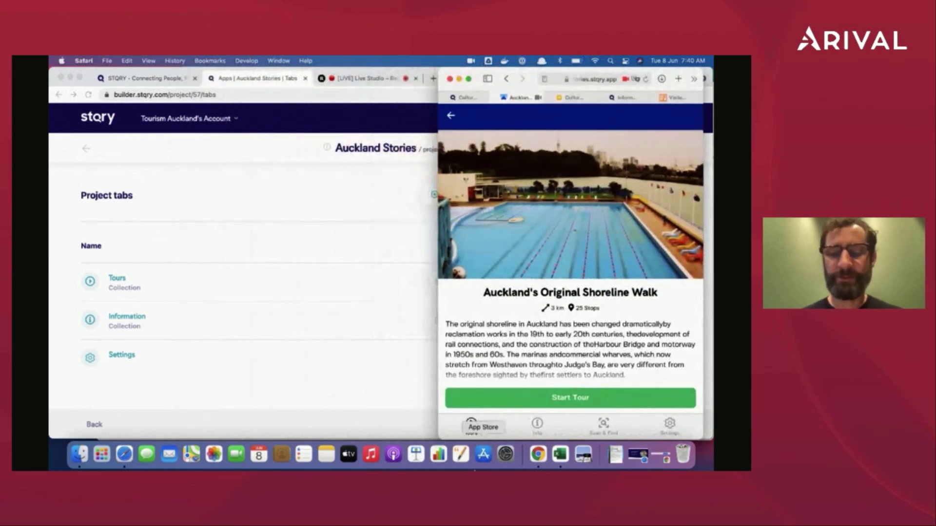
Switch back to Chrome, show the Screen, List, Tour and Menu options for a new project tab, and close them without choosing.
{"action": "left_click", "coordinate": [345, 391]}
{"action": "left_click", "coordinate": [442, 194]}
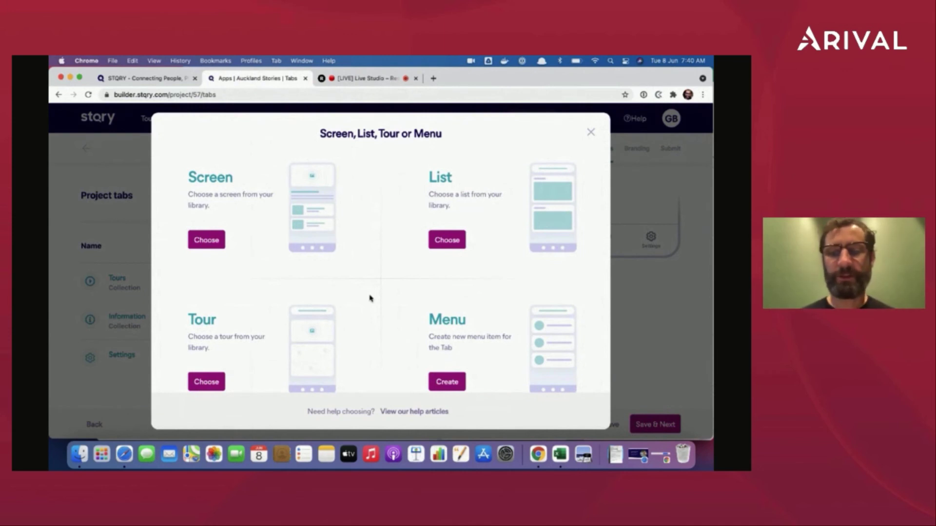
{"action": "scroll", "coordinate": [370, 298], "scroll_direction": "down", "scroll_amount": 1}
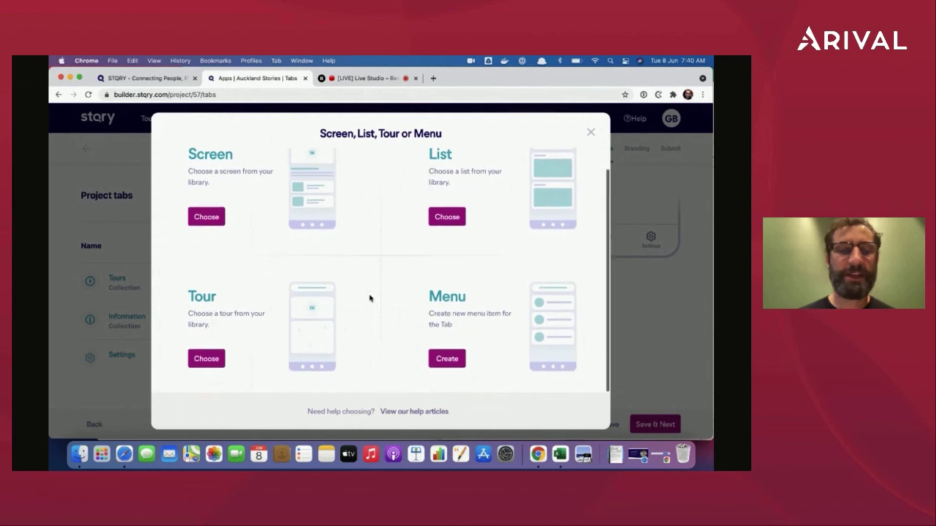
{"action": "scroll", "coordinate": [370, 298], "scroll_direction": "up", "scroll_amount": 1}
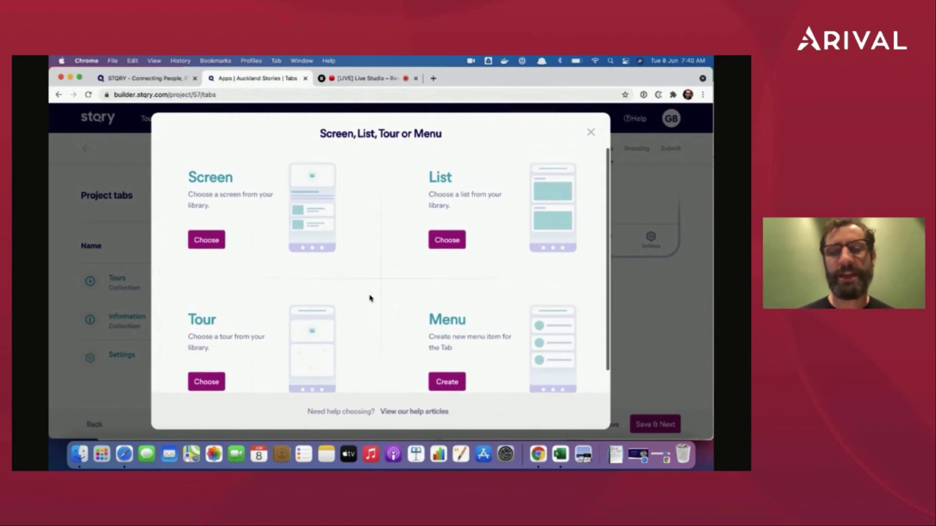
{"action": "left_click", "coordinate": [589, 134]}
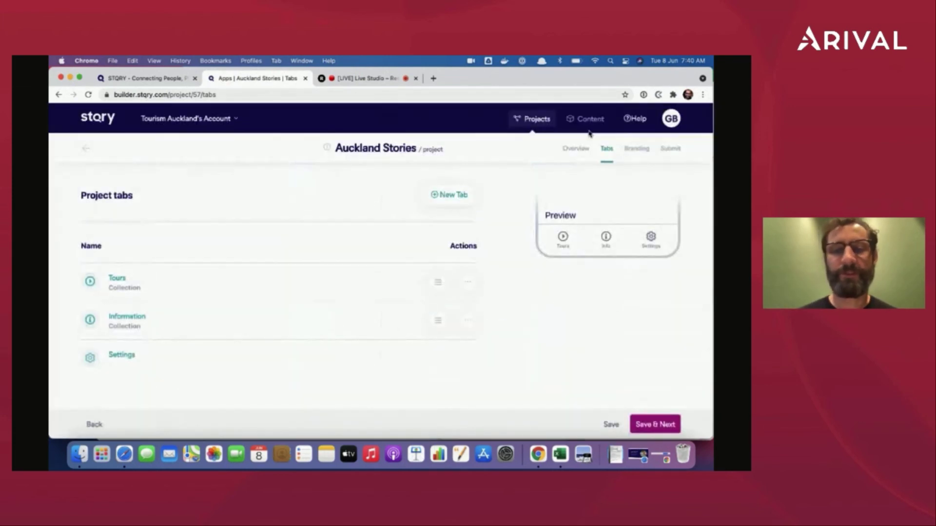
Open the Tours tab for editing, examine its collection's list settings, and return to the project.
{"action": "left_click", "coordinate": [467, 282]}
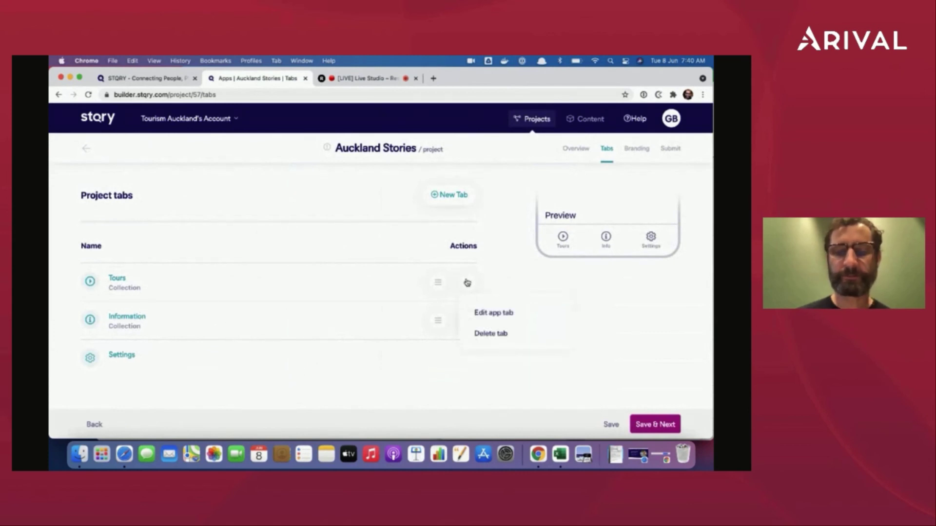
{"action": "left_click", "coordinate": [484, 312]}
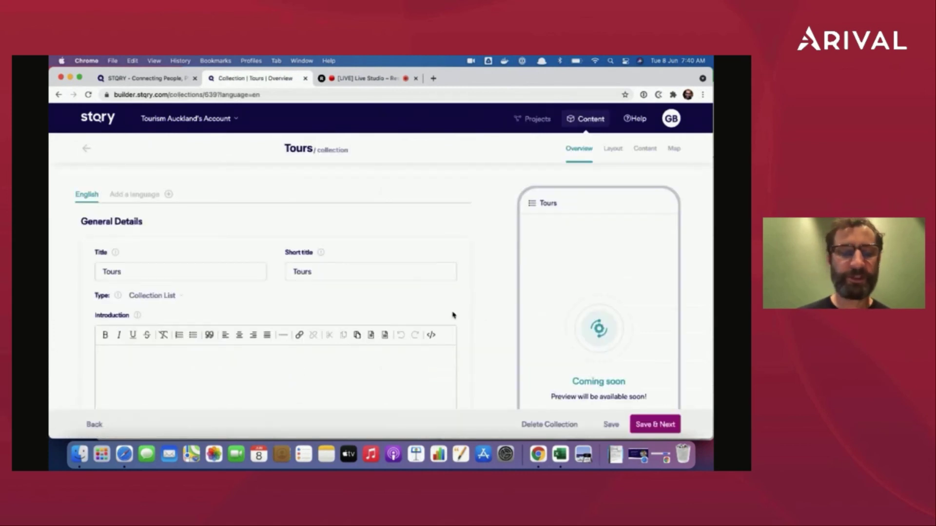
{"action": "scroll", "coordinate": [453, 315], "scroll_direction": "down", "scroll_amount": 7}
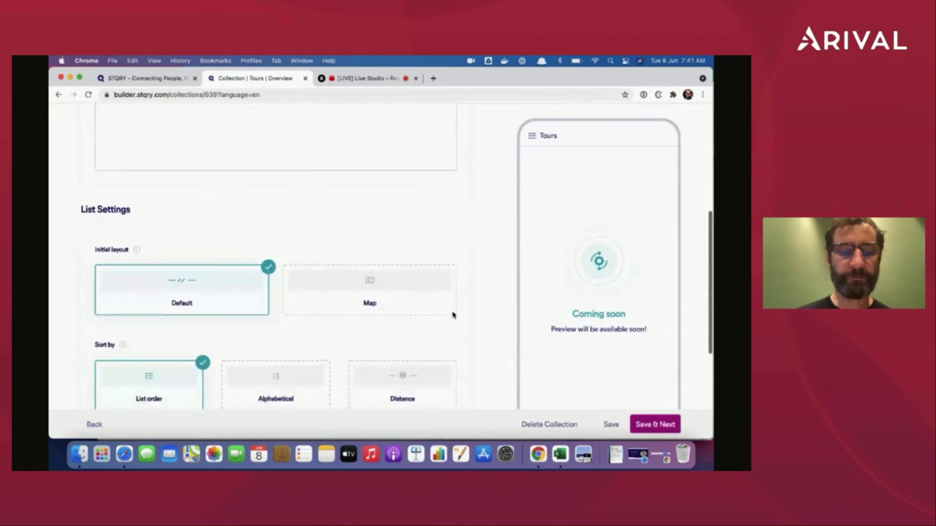
{"action": "scroll", "coordinate": [164, 142], "scroll_direction": "up", "scroll_amount": 3}
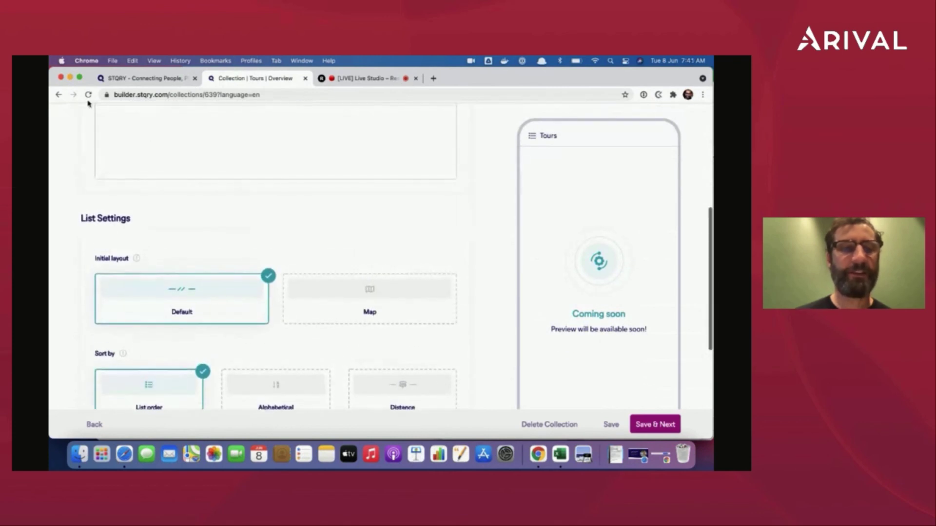
{"action": "left_click", "coordinate": [61, 94]}
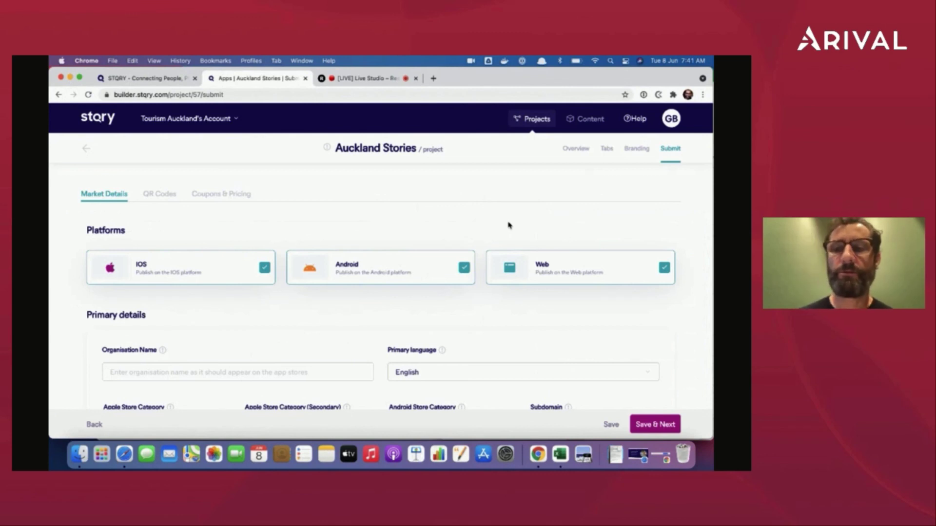
Examine the project's submission market details, including platforms, primary details and contact details, and show its QR codes.
{"action": "scroll", "coordinate": [508, 225], "scroll_direction": "down", "scroll_amount": 2}
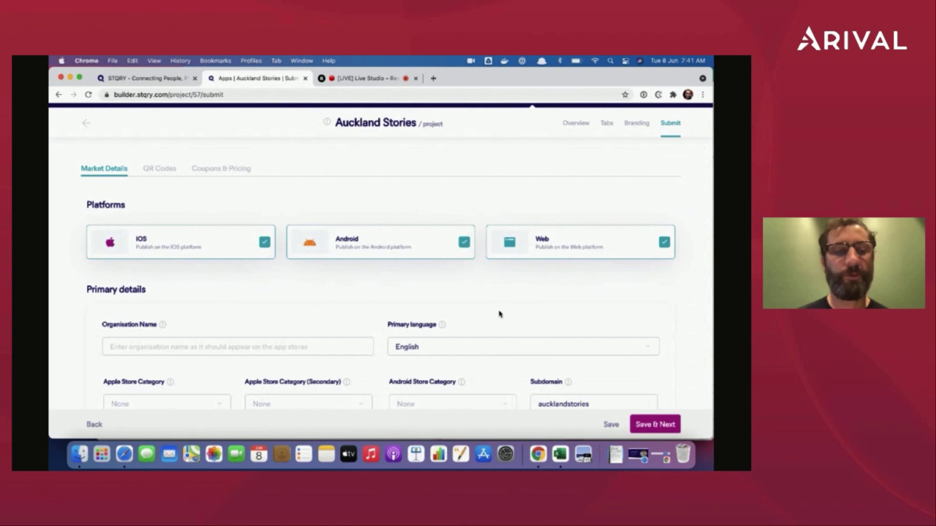
{"action": "scroll", "coordinate": [402, 292], "scroll_direction": "down", "scroll_amount": 5}
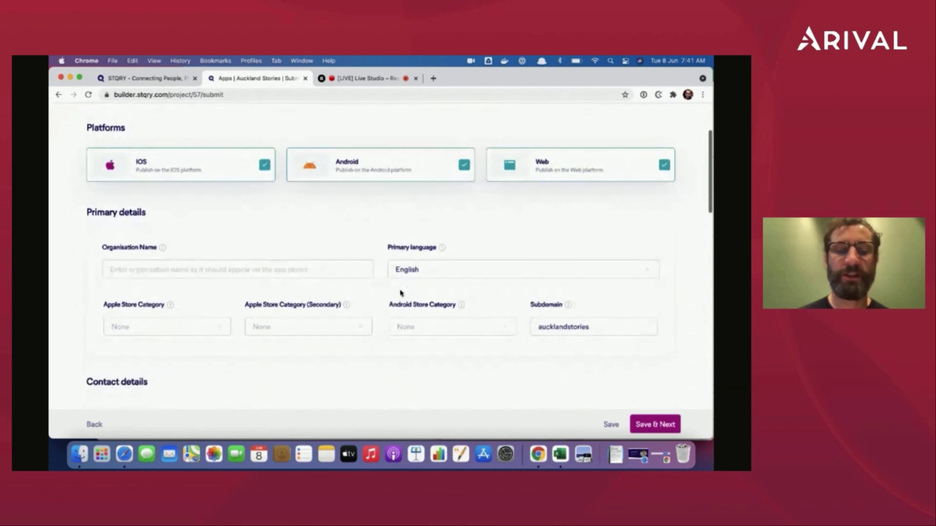
{"action": "scroll", "coordinate": [401, 293], "scroll_direction": "down", "scroll_amount": 10}
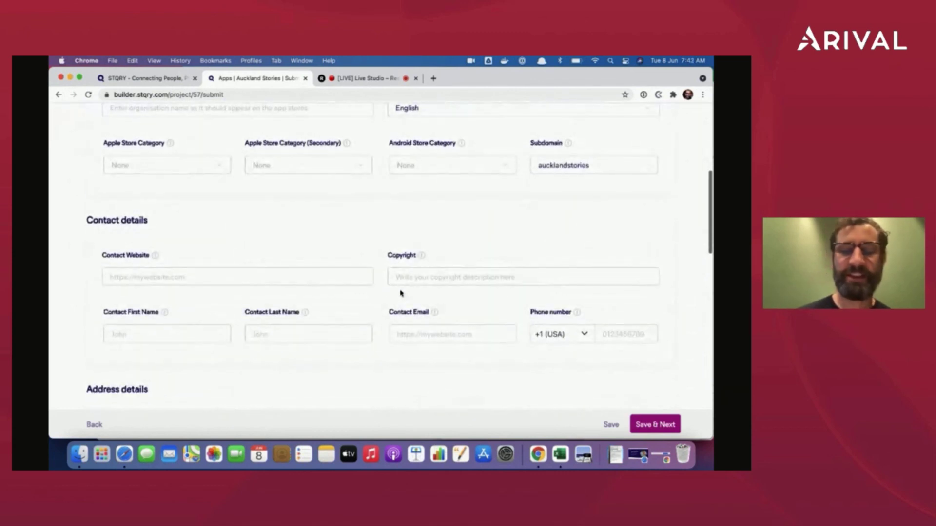
{"action": "scroll", "coordinate": [401, 292], "scroll_direction": "up", "scroll_amount": 15}
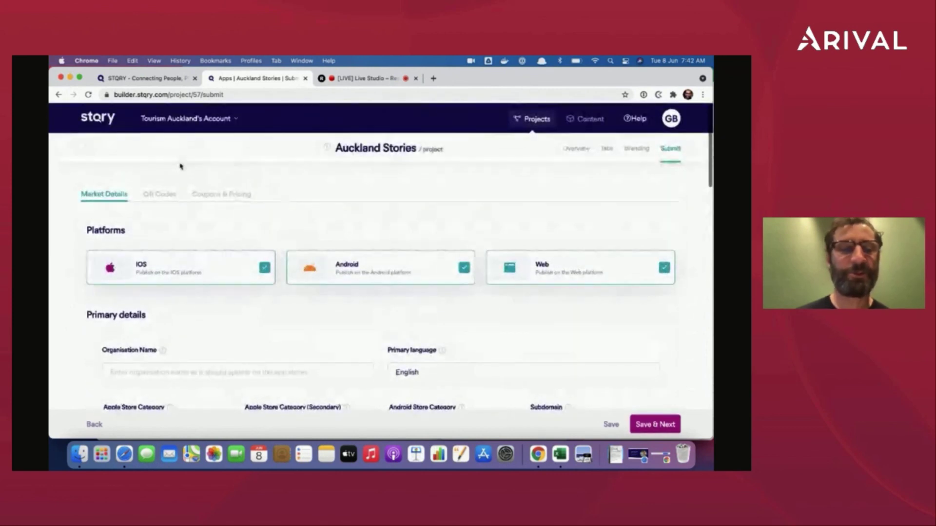
{"action": "left_click", "coordinate": [164, 196]}
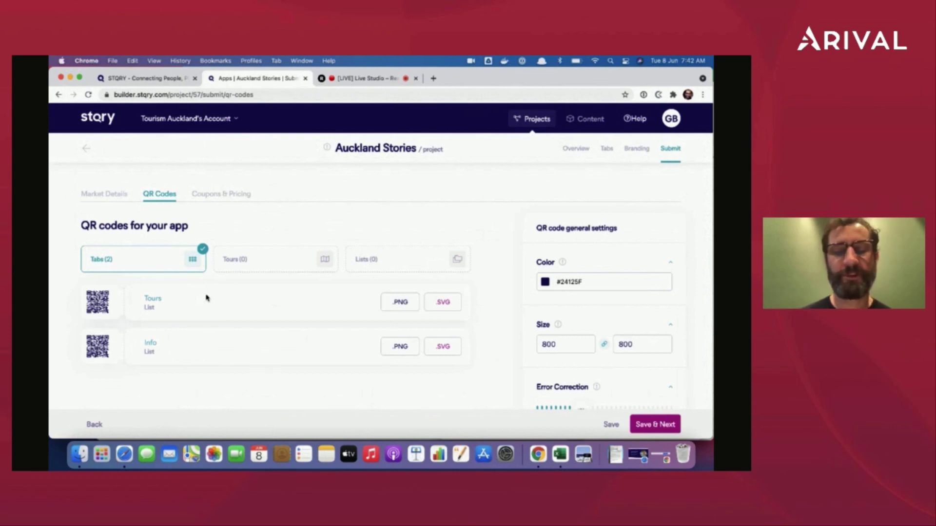
Examine the project's Coupons & Pricing settings, showing the Lock the App and Lock the Content options.
{"action": "left_click", "coordinate": [214, 199]}
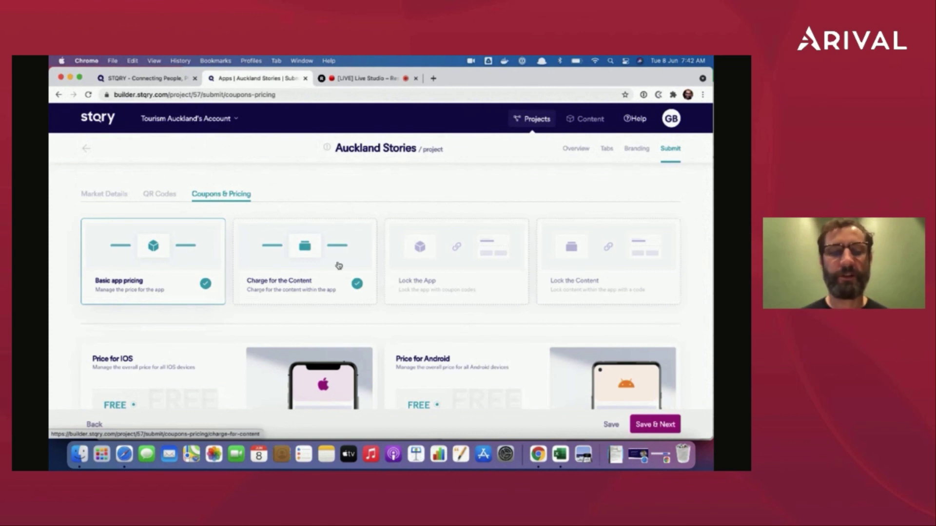
{"action": "scroll", "coordinate": [322, 233], "scroll_direction": "down", "scroll_amount": 1}
{"action": "left_click", "coordinate": [423, 242]}
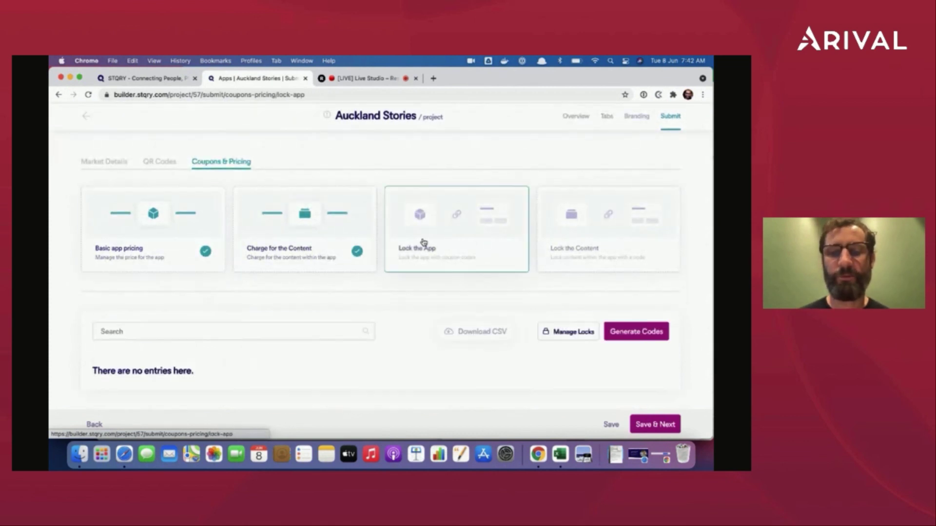
{"action": "scroll", "coordinate": [424, 243], "scroll_direction": "down", "scroll_amount": 1}
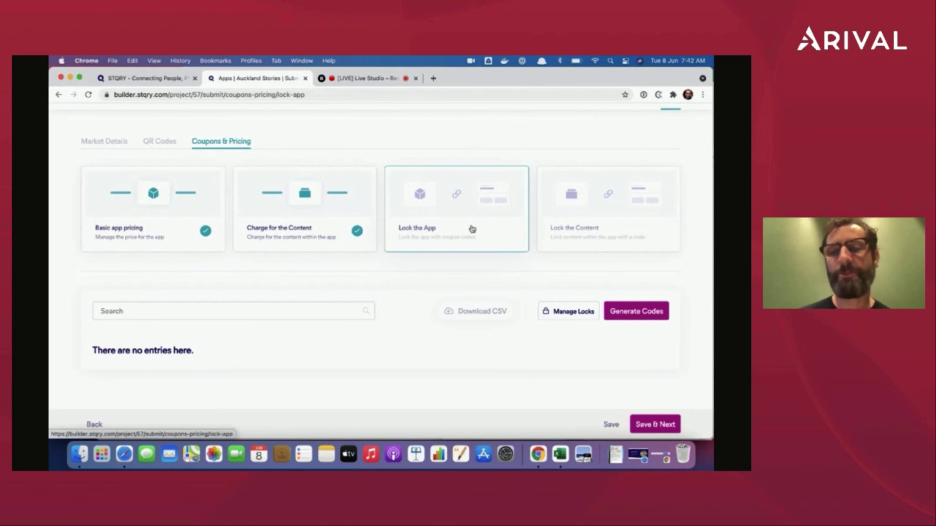
{"action": "left_click", "coordinate": [581, 226]}
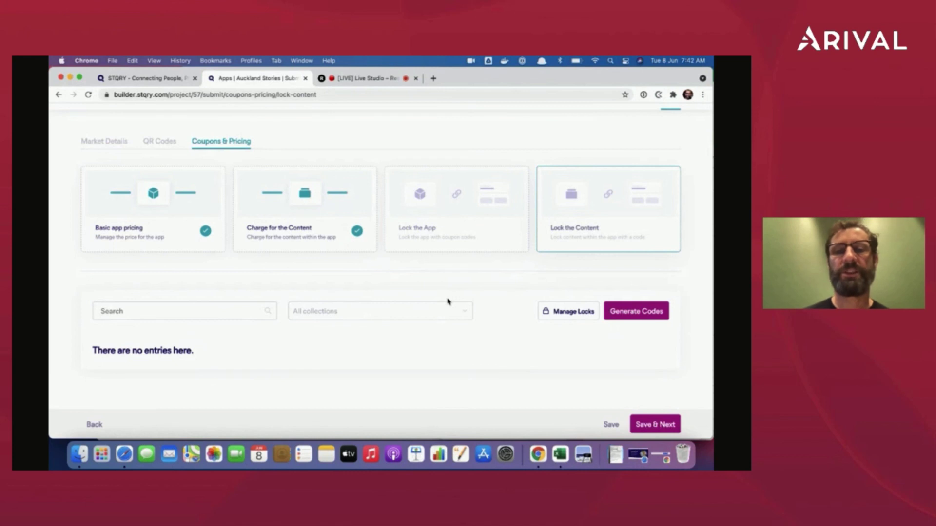
Open the lock management for content, examine the lock settings of the Downtown Auckland Heritage Walk, and close them without saving.
{"action": "left_click", "coordinate": [577, 315]}
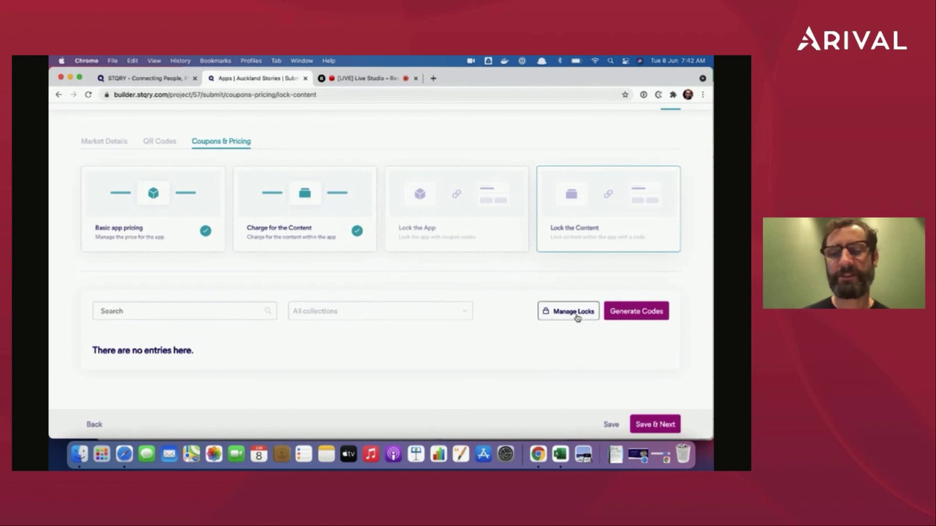
{"action": "scroll", "coordinate": [397, 359], "scroll_direction": "down", "scroll_amount": 2}
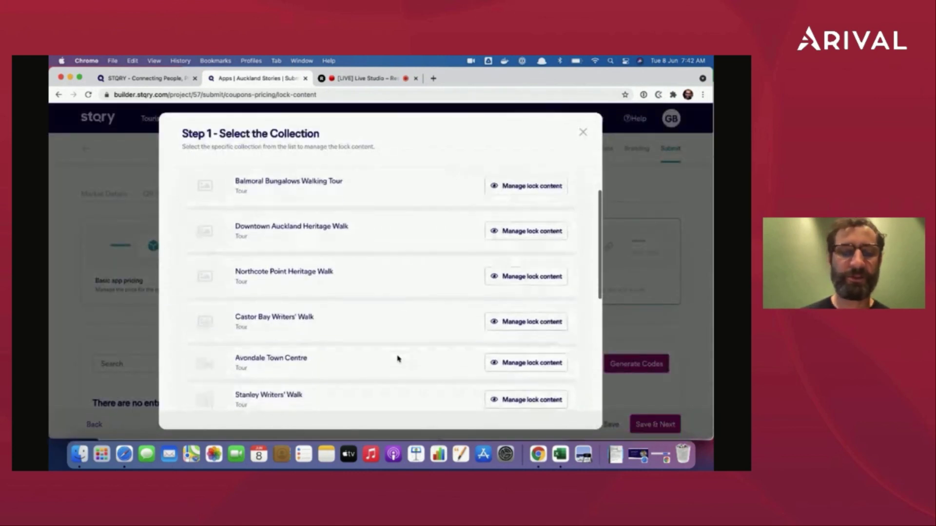
{"action": "scroll", "coordinate": [397, 359], "scroll_direction": "down", "scroll_amount": 1}
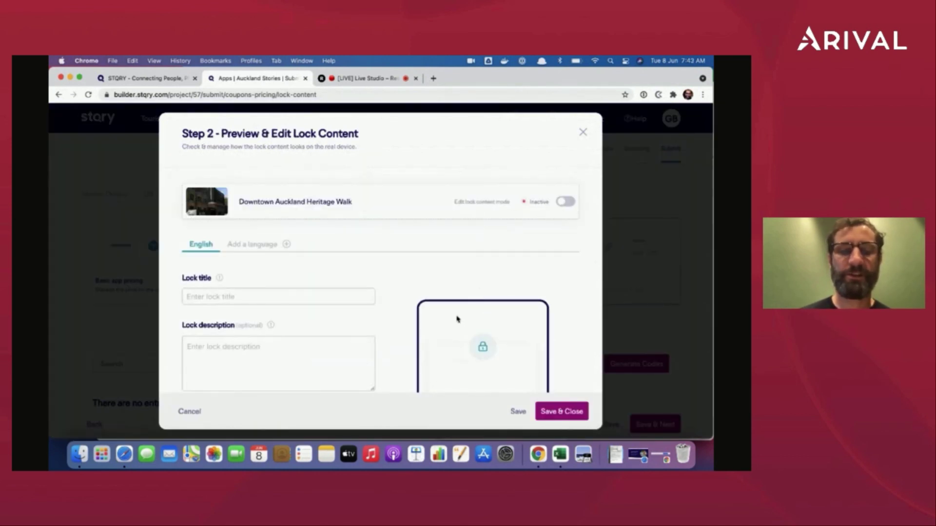
{"action": "scroll", "coordinate": [457, 319], "scroll_direction": "down", "scroll_amount": 5}
{"action": "scroll", "coordinate": [457, 319], "scroll_direction": "up", "scroll_amount": 5}
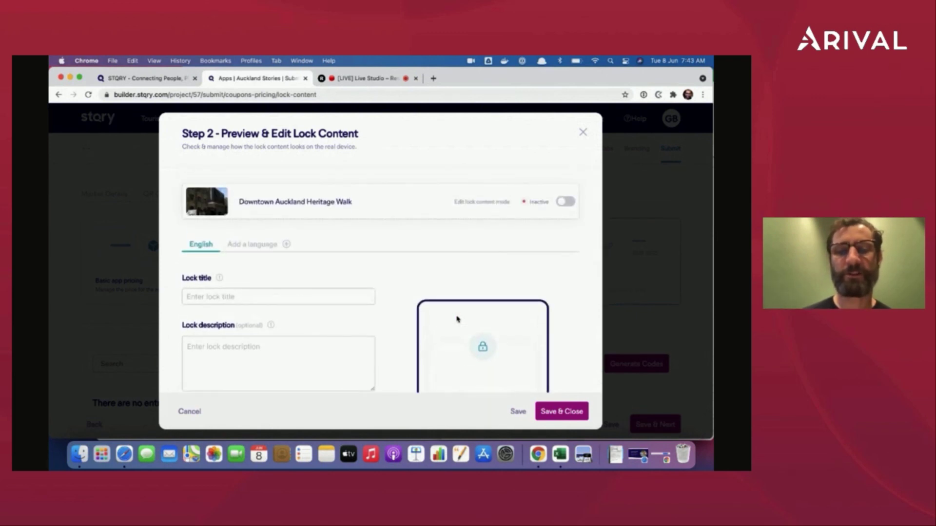
{"action": "left_click", "coordinate": [582, 132]}
{"action": "left_click", "coordinate": [583, 133]}
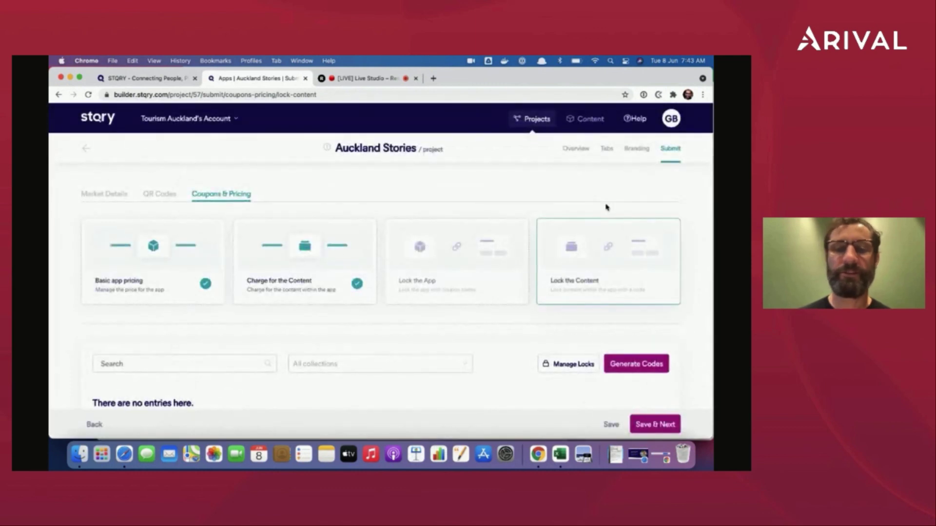